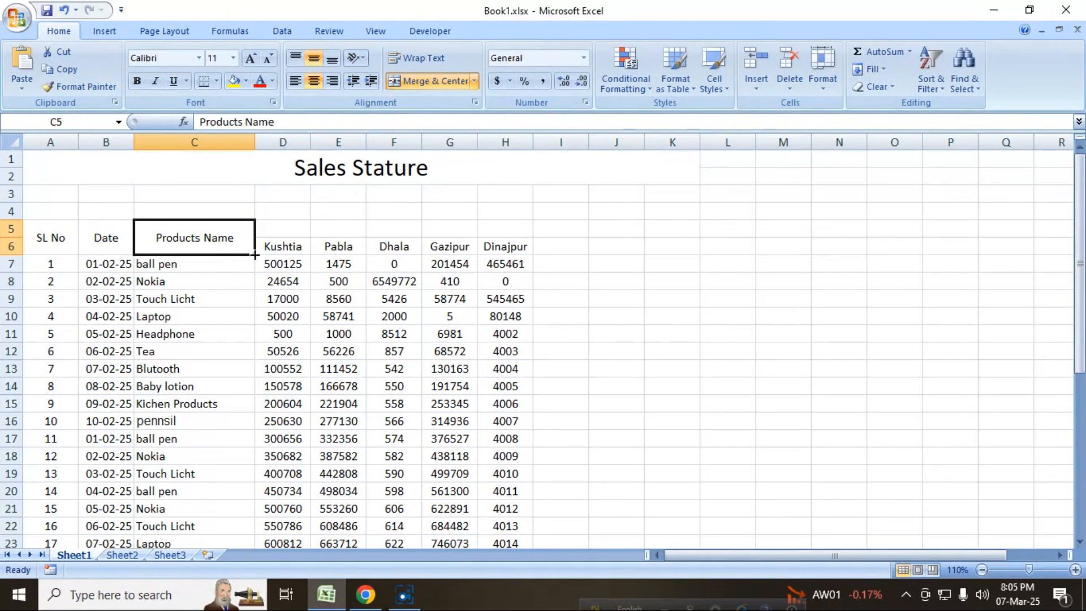
Step: Review the city headers in row 6 of the sales table and the empty cells beyond them
click(282, 249)
click(338, 247)
click(394, 247)
click(450, 252)
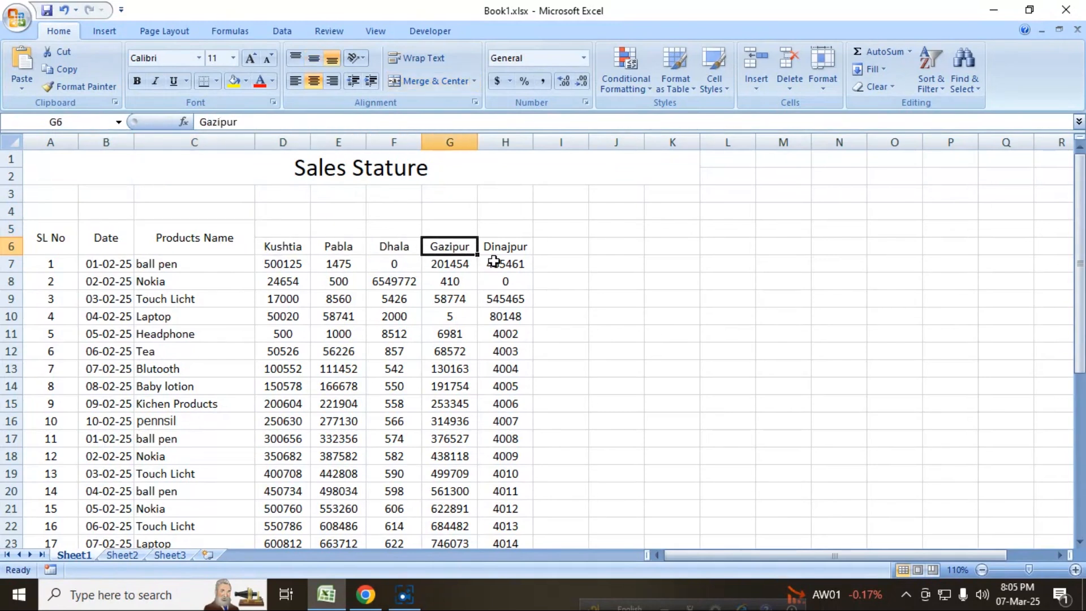
click(548, 249)
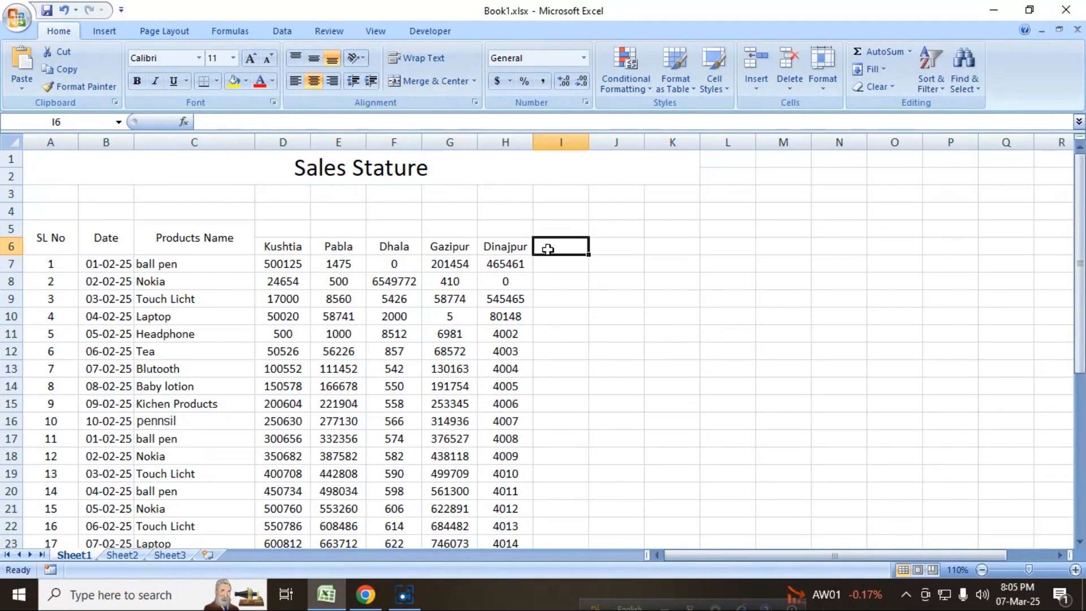
click(682, 251)
click(796, 251)
click(611, 255)
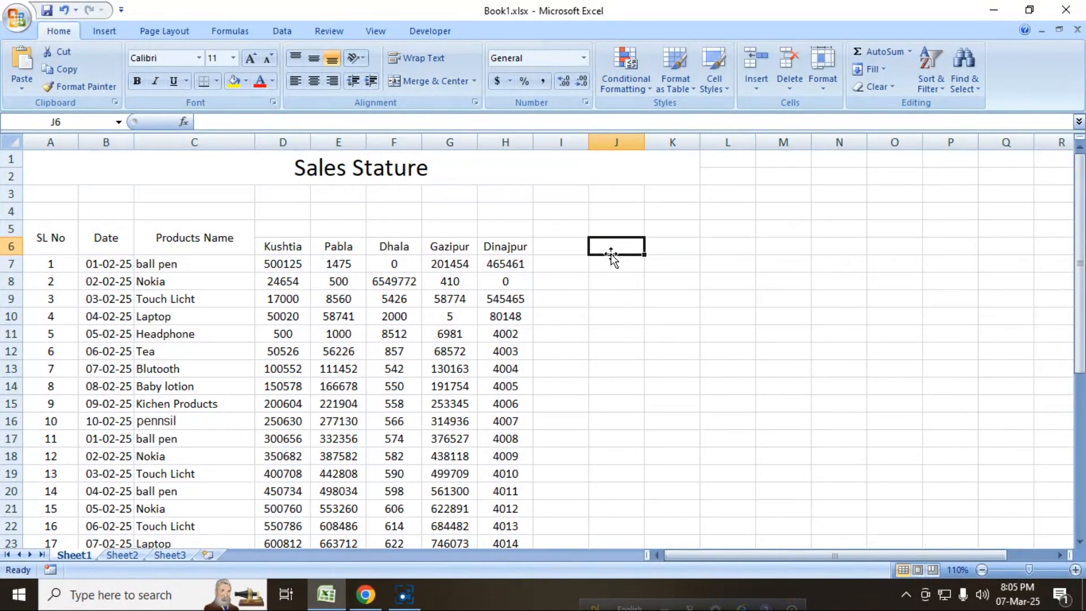
Step: Select all sales figures in D7:H38, covering the five city columns from Kushtia to Dinajpur
drag(285, 267, 450, 370)
click(281, 297)
drag(272, 267, 502, 538)
scroll(629, 419, up, 5)
scroll(412, 332, down, 4)
scroll(412, 332, up, 4)
scroll(528, 392, down, 6)
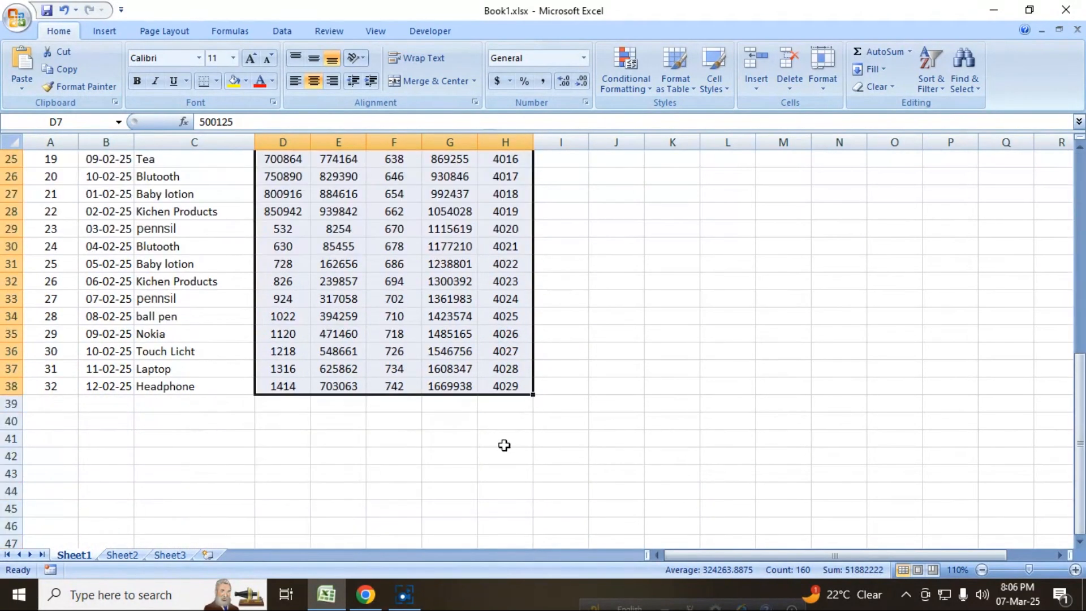
scroll(504, 445, up, 8)
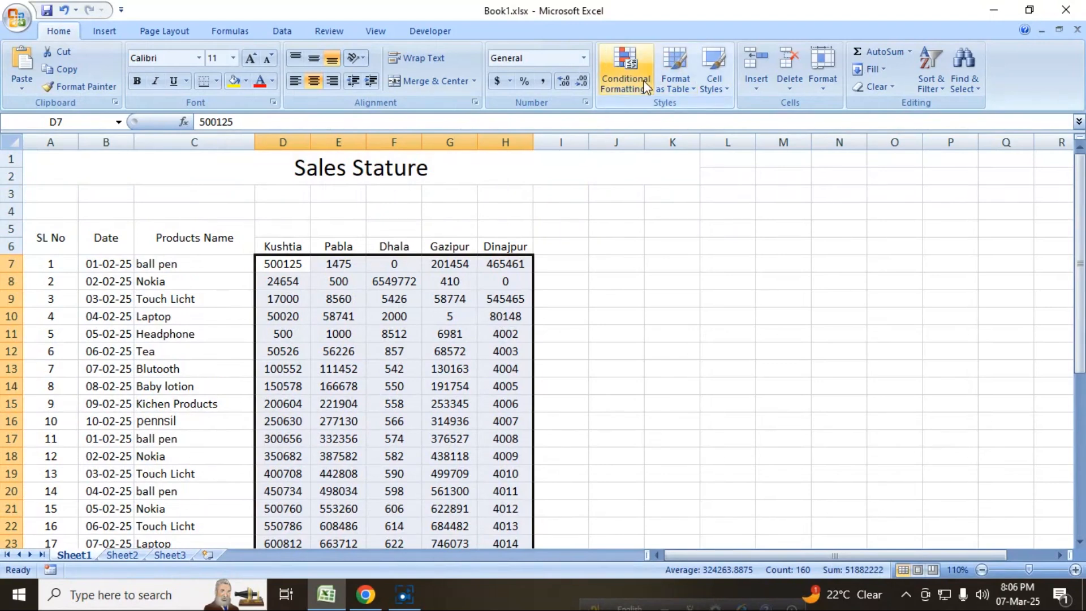
Step: Add a Greater Than conditional formatting rule of 90000 with Green Fill with Dark Green Text to the selected sales figures
click(626, 66)
mouse_move(650, 114)
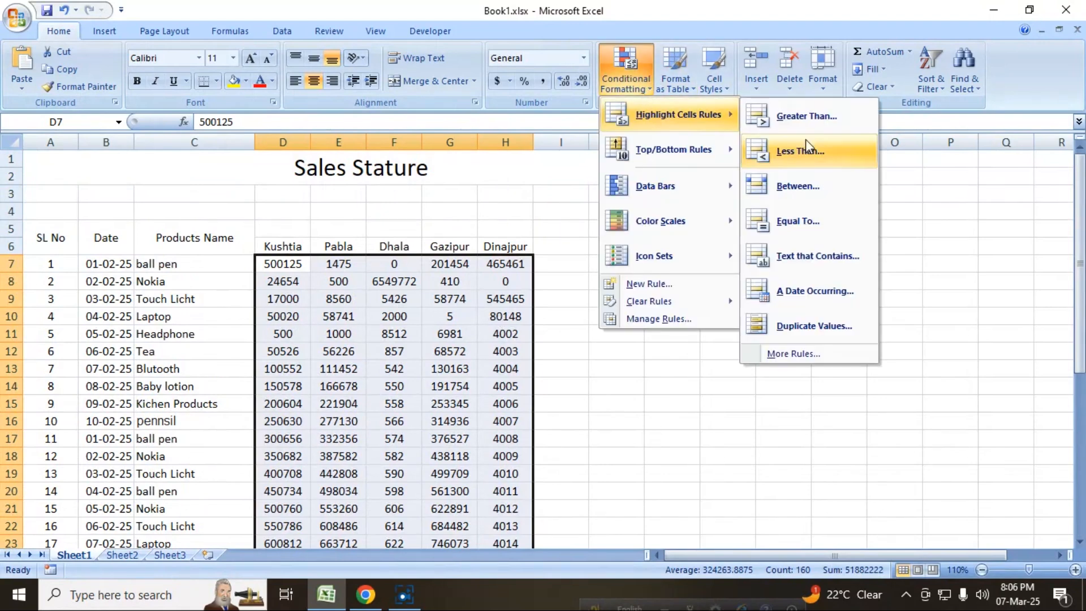
click(824, 131)
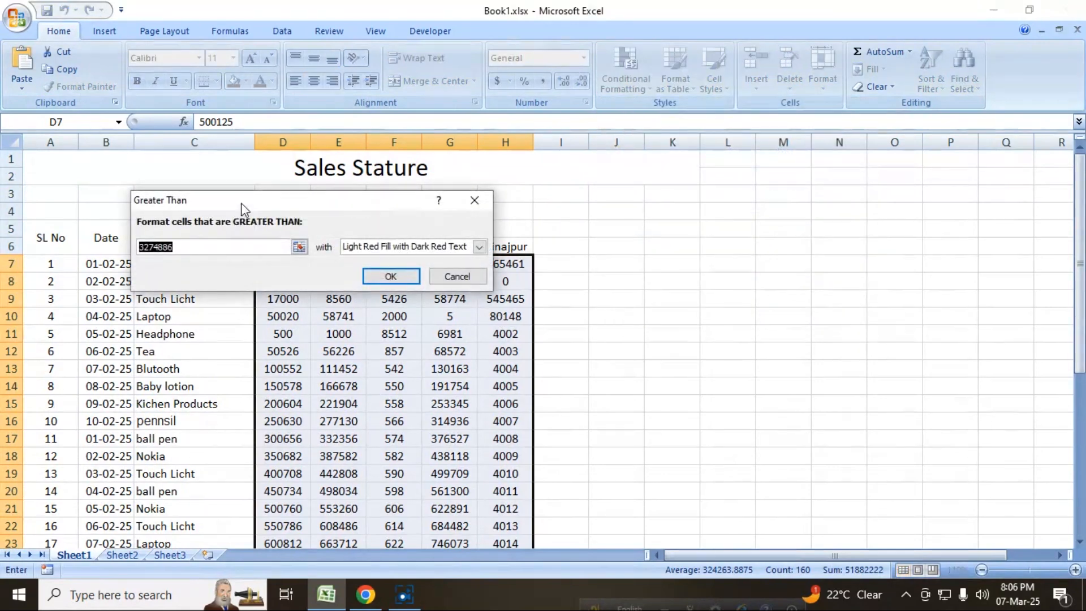
drag(188, 198, 603, 245)
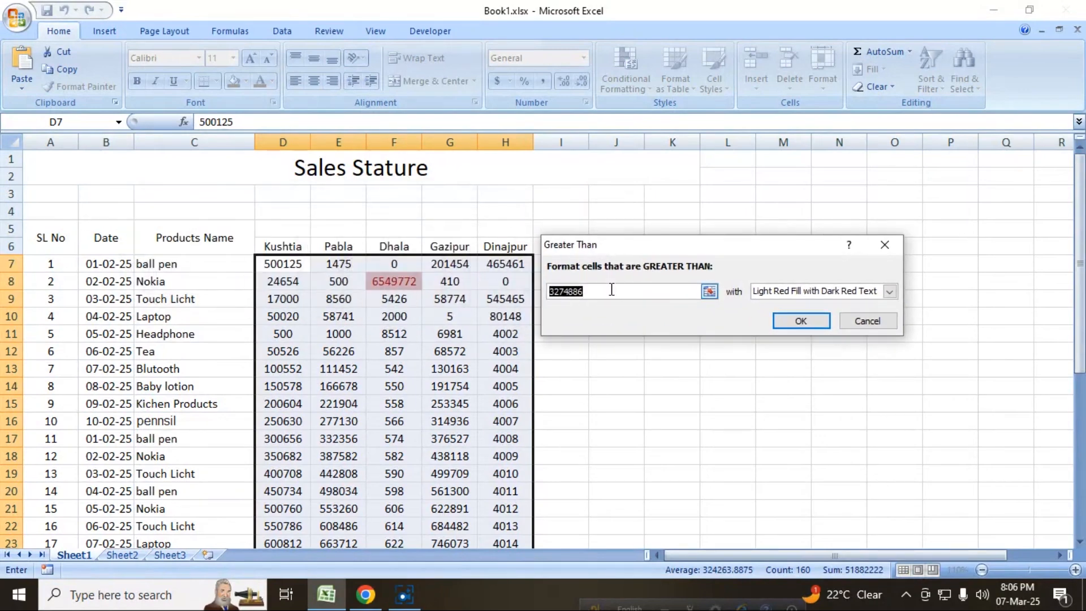
text(9)
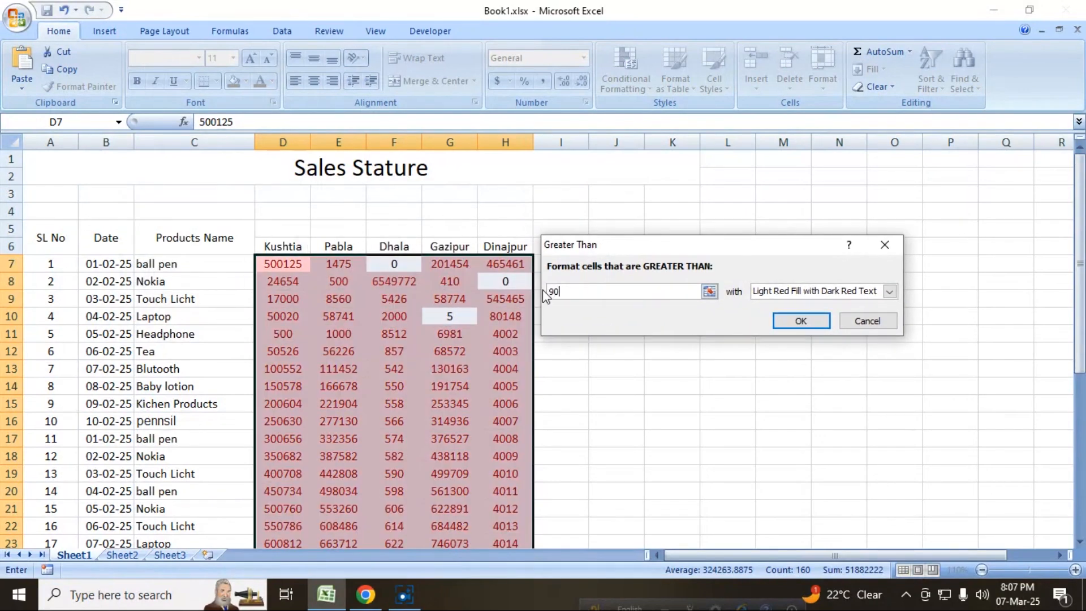
text(000)
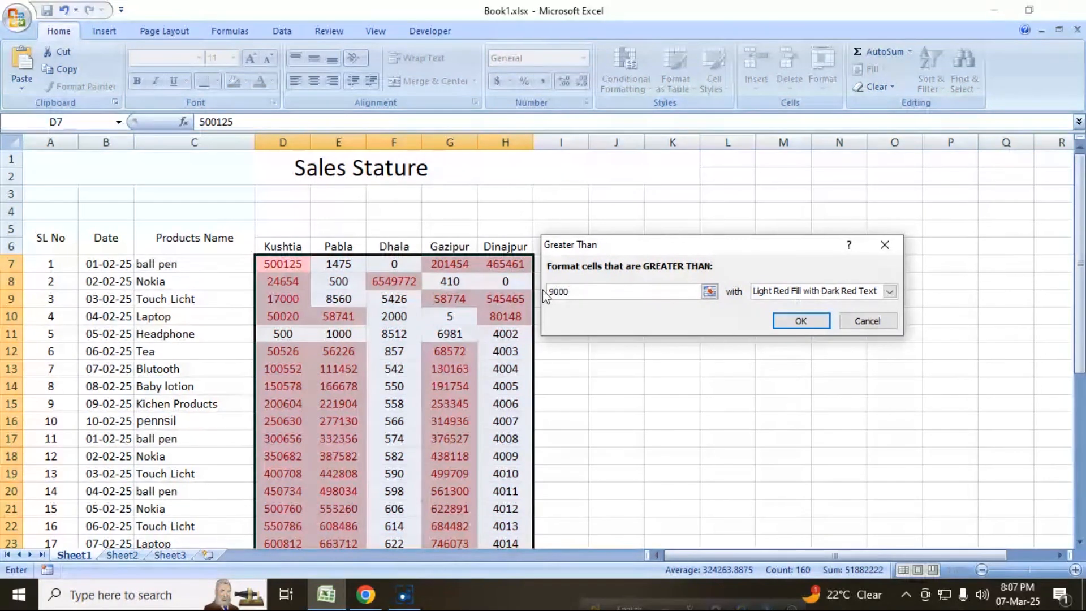
text(0)
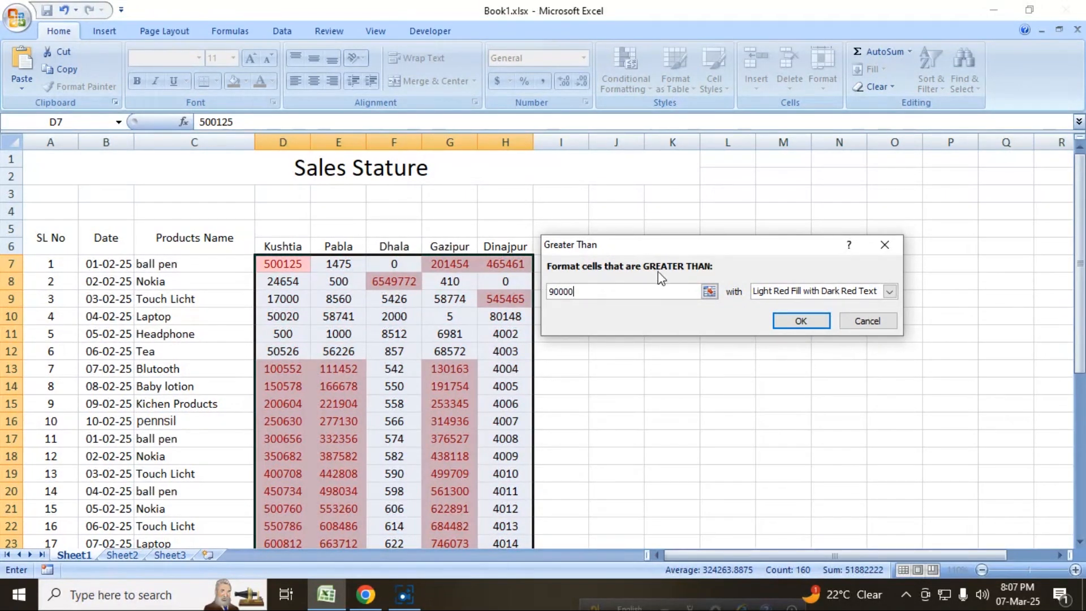
drag(579, 291, 543, 291)
click(826, 294)
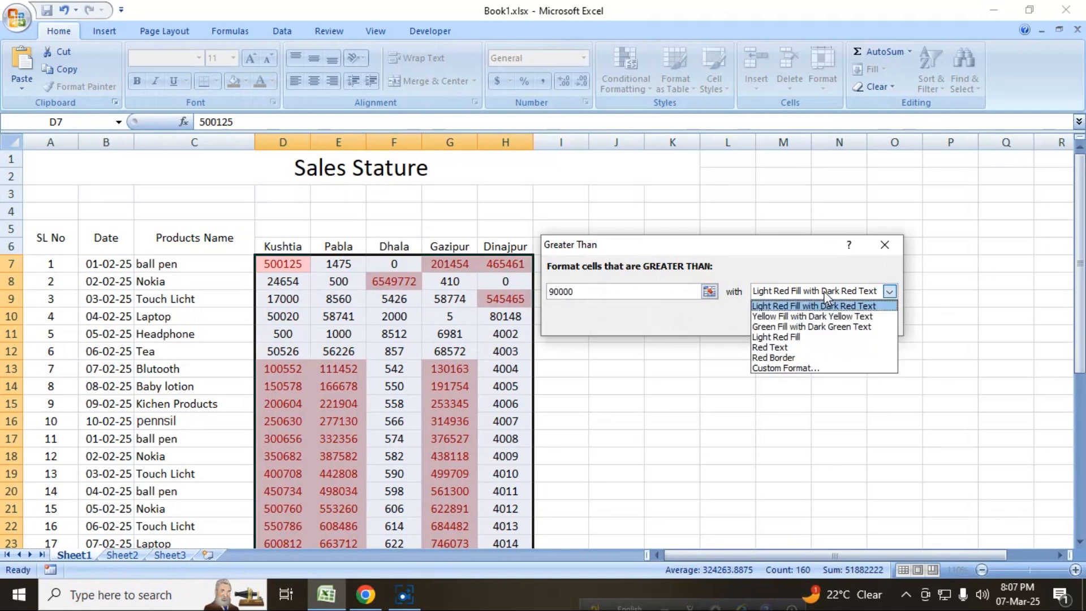
click(815, 328)
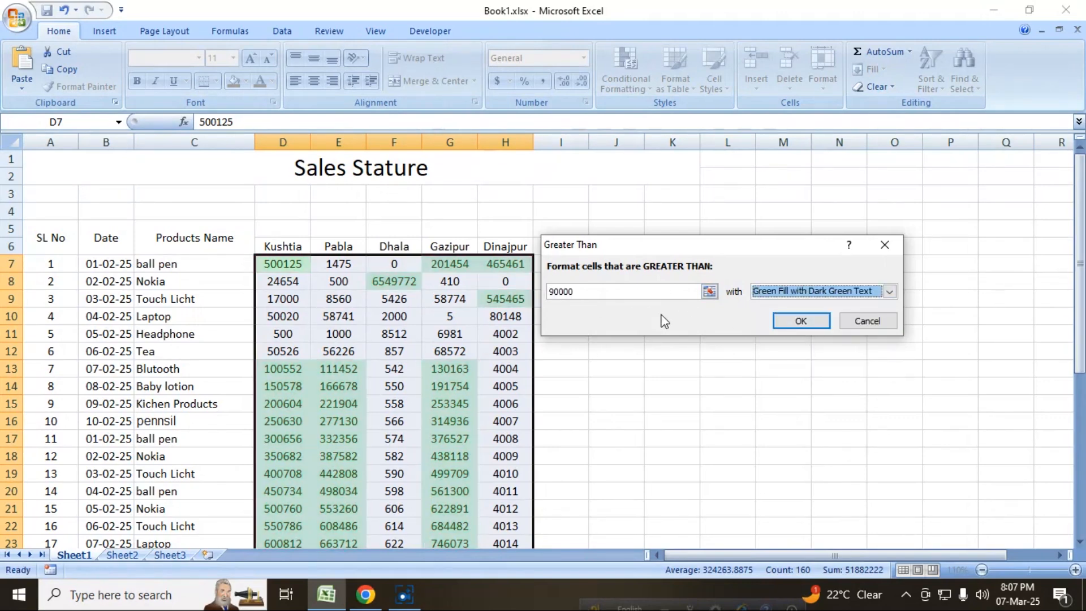
click(800, 321)
scroll(408, 433, down, 2)
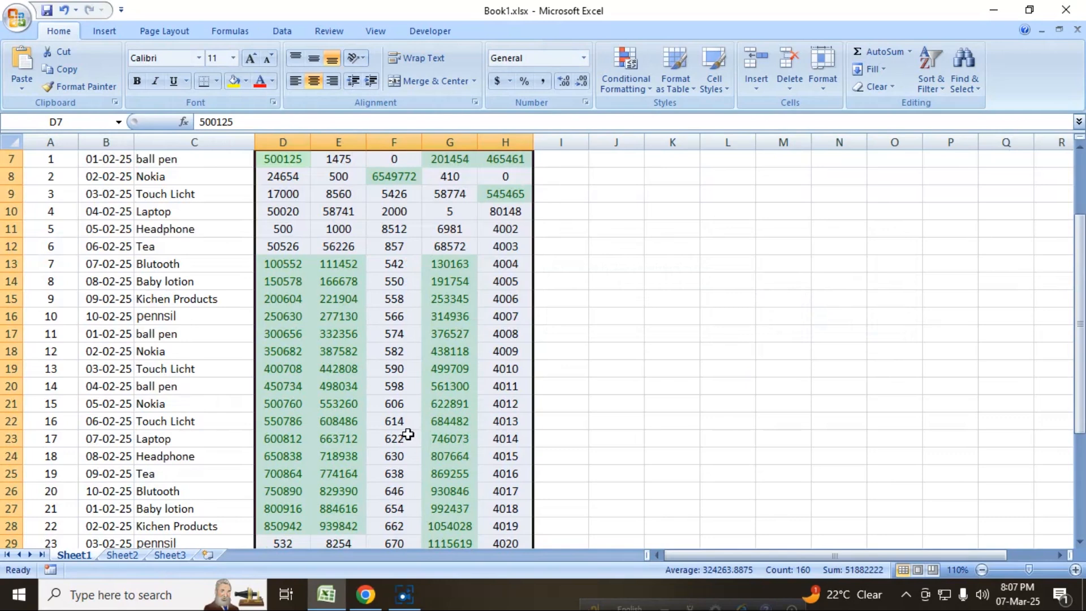
scroll(407, 434, up, 2)
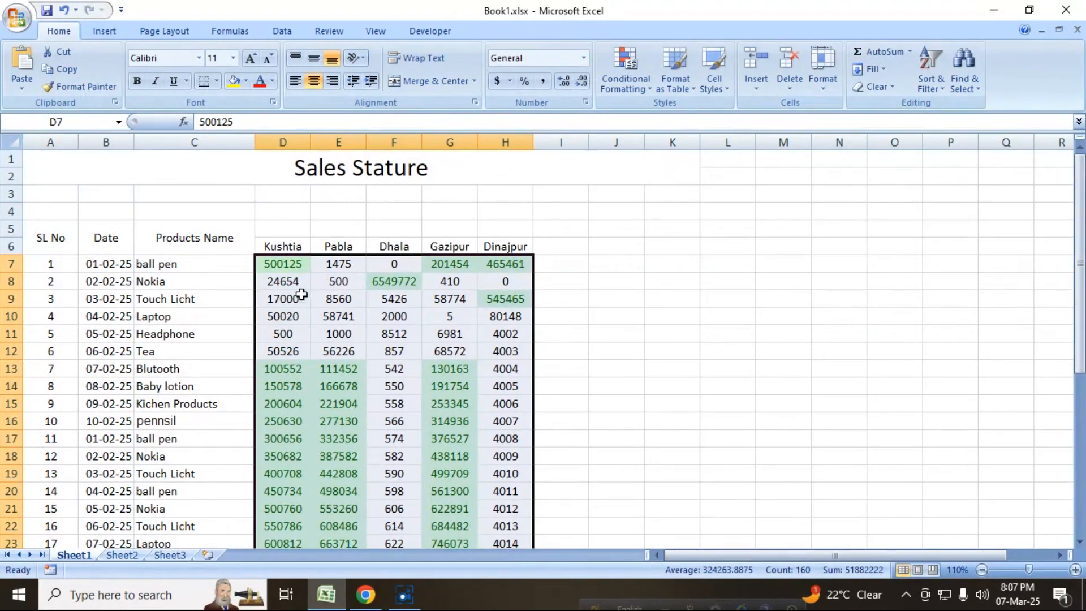
scroll(538, 363, down, 8)
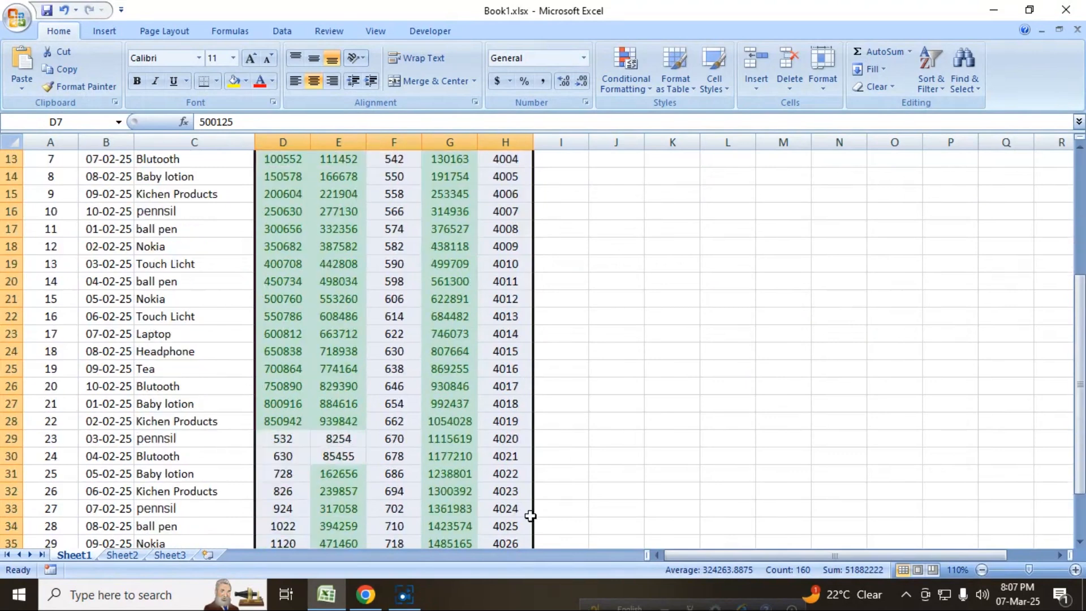
scroll(528, 518, up, 8)
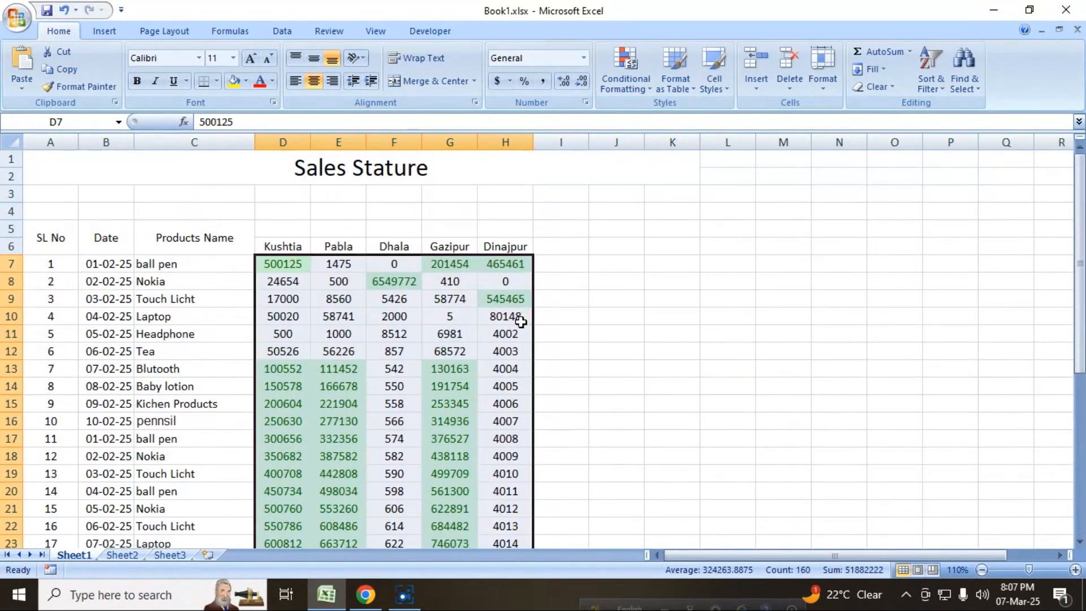
click(622, 65)
mouse_move(659, 113)
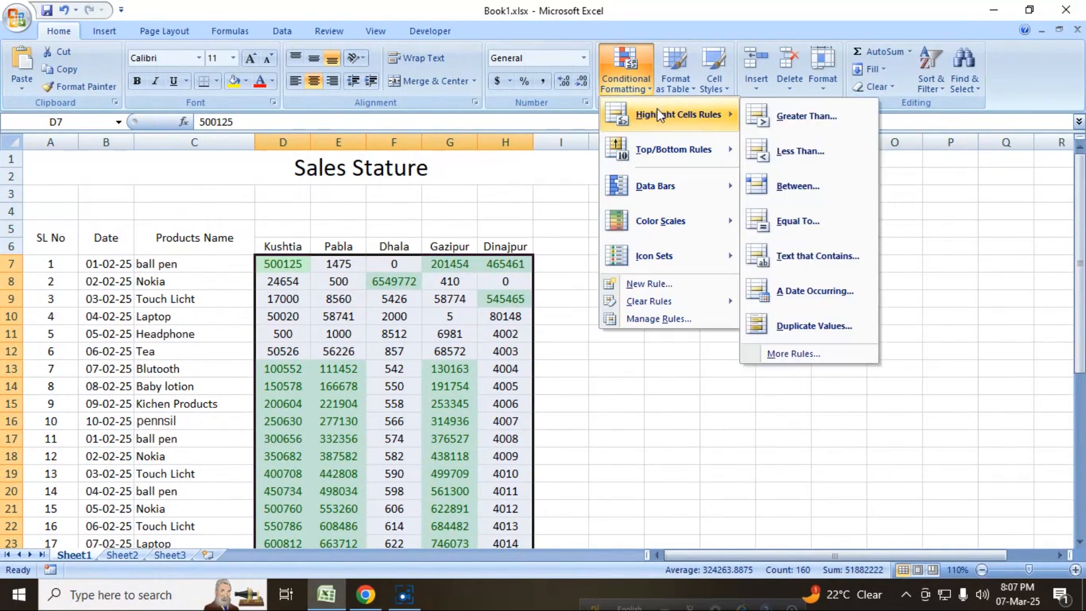
click(791, 121)
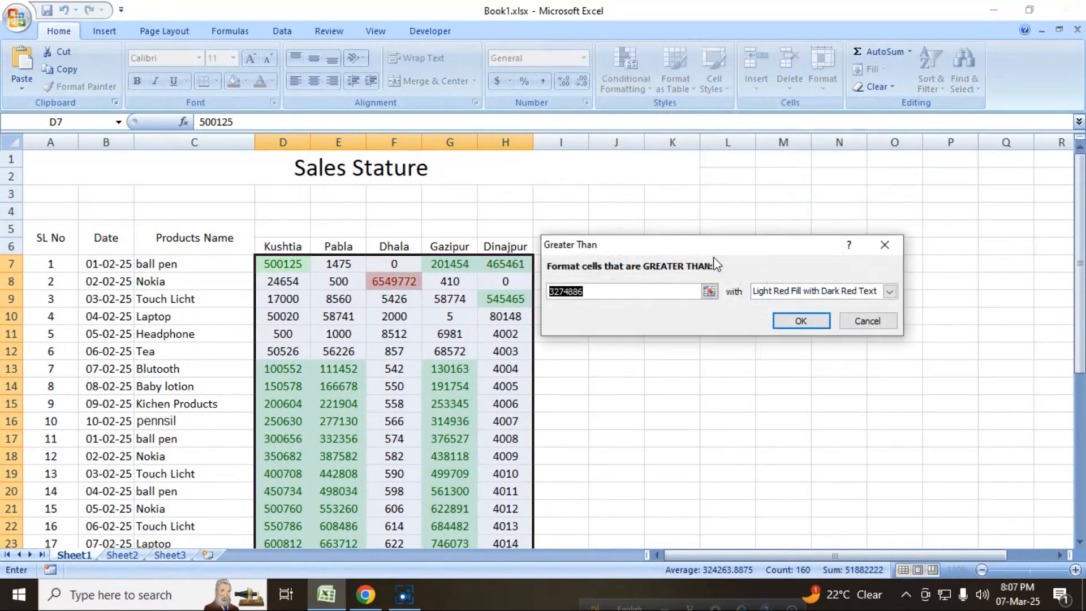
drag(686, 245, 778, 230)
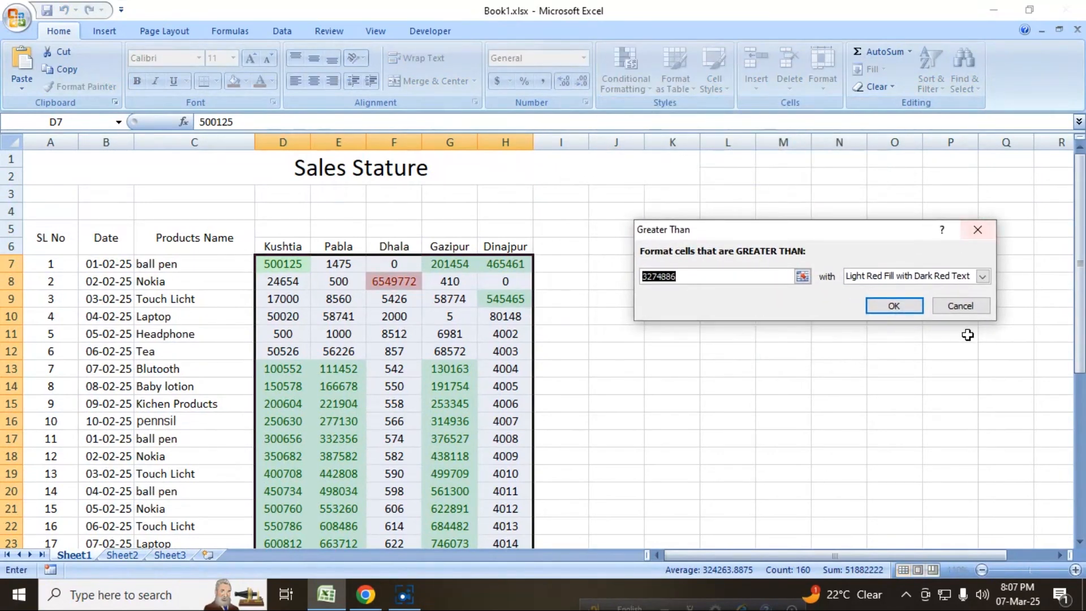
click(960, 306)
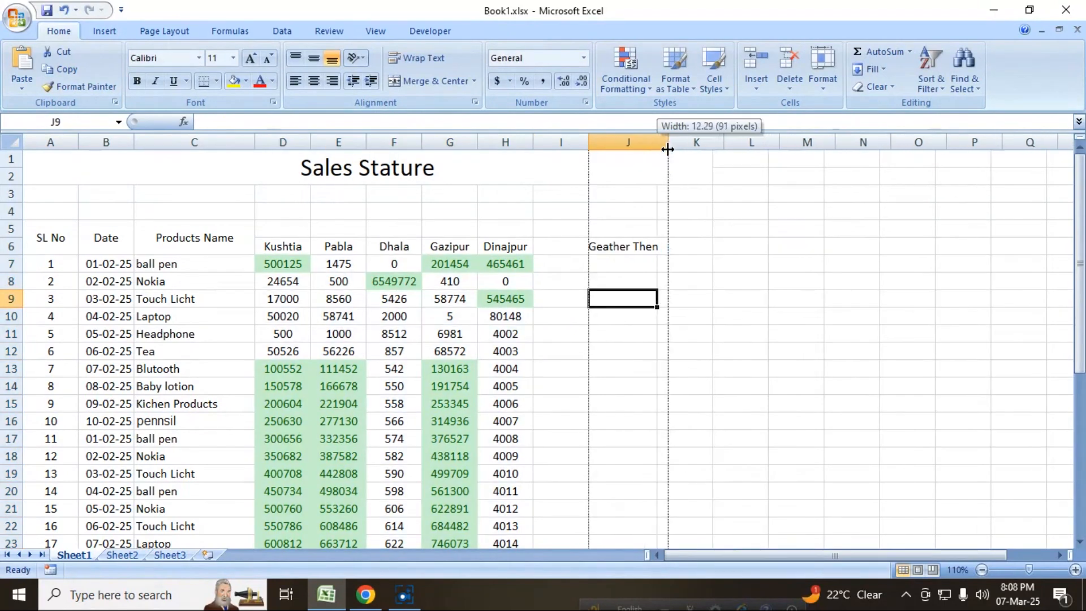
Step: Examine the highlighted Dhala figure in row 8 with its date and product, and the rule labels in J6 and J7
click(625, 262)
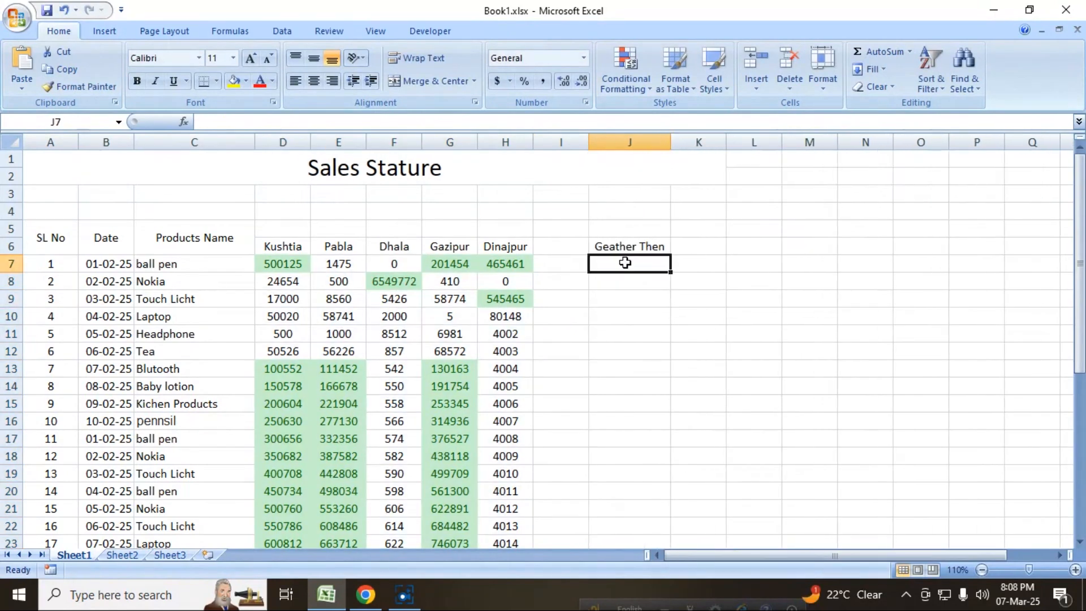
scroll(383, 432, down, 8)
scroll(383, 426, up, 8)
click(409, 284)
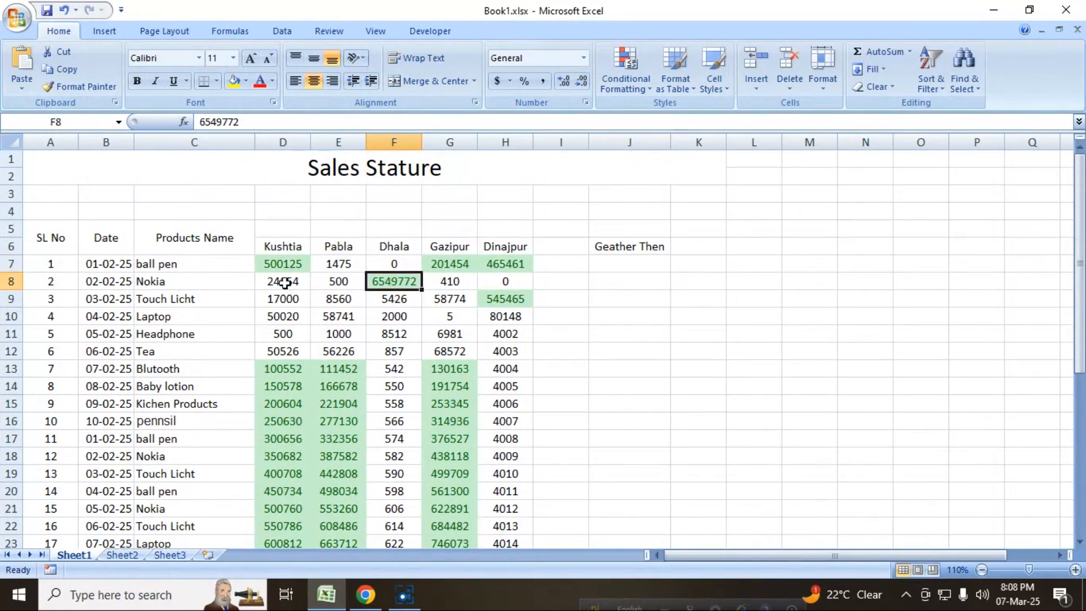
click(105, 283)
click(150, 286)
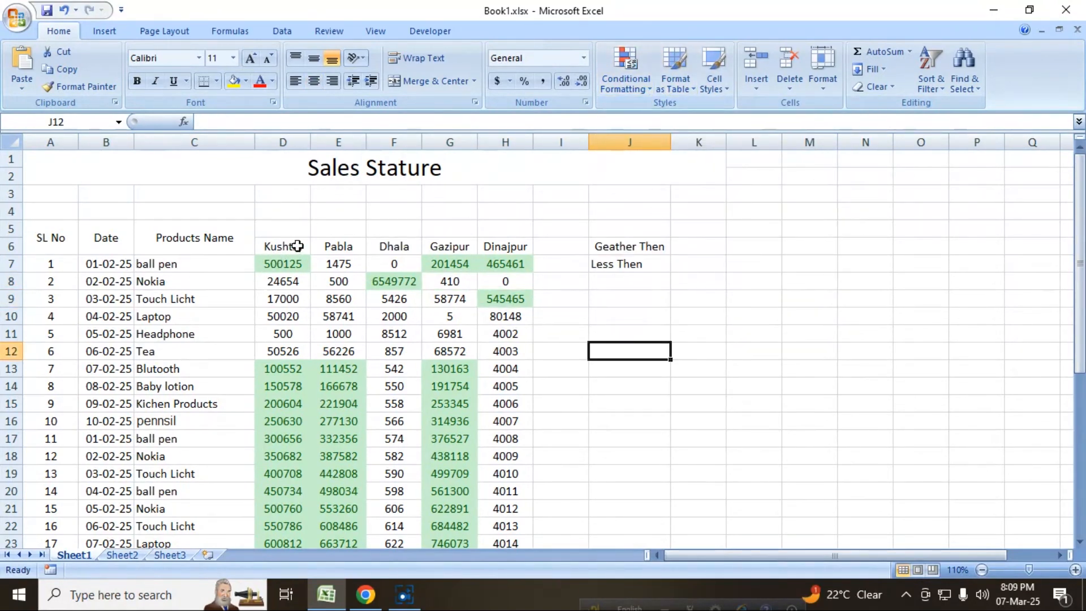
click(620, 247)
click(643, 266)
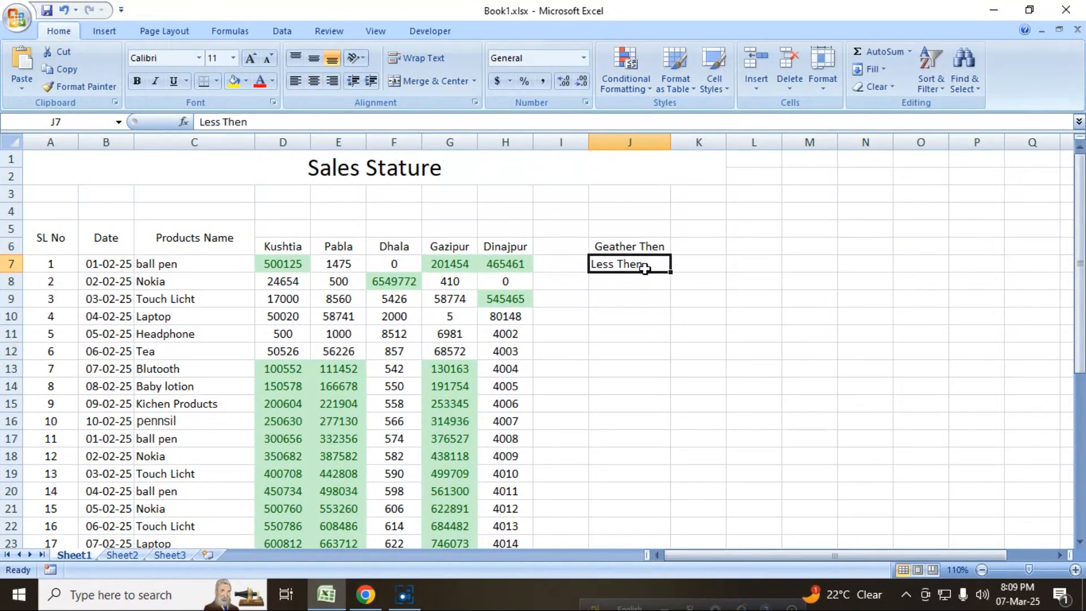
click(625, 74)
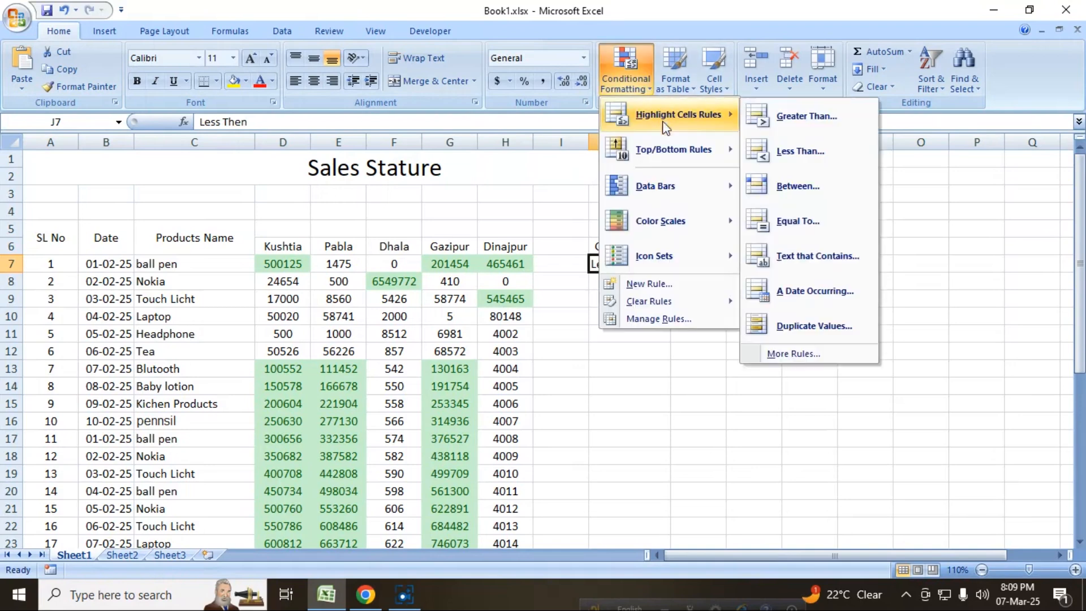
mouse_move(667, 193)
click(338, 298)
Step: Add a Less Than conditional formatting rule of 8000 with Light Red Fill with Dark Red Text to the sales figures in D7:H38
drag(283, 263, 516, 389)
scroll(532, 418, up, 8)
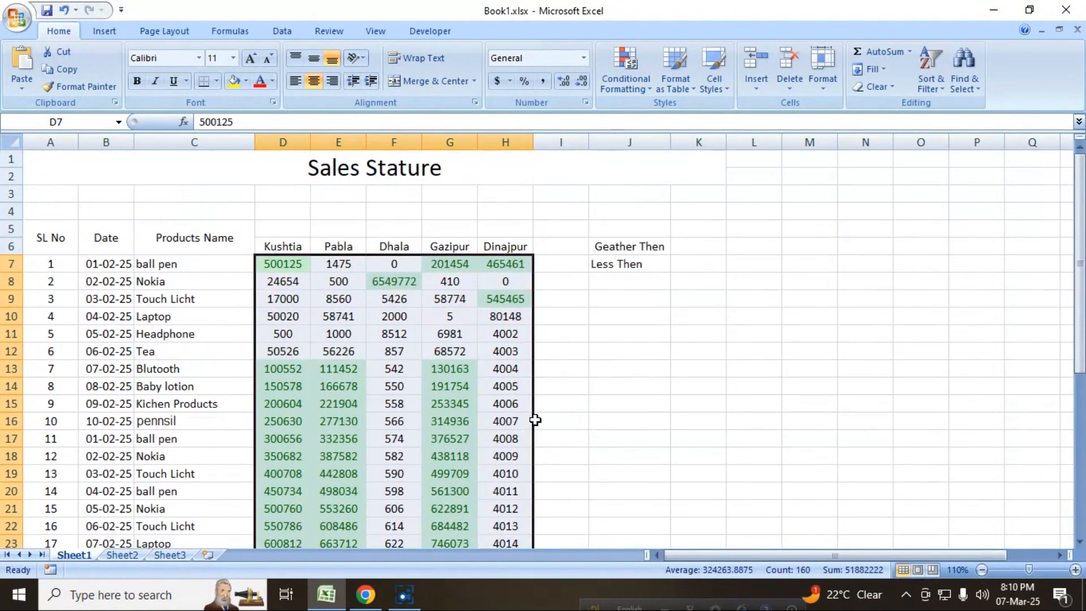
click(650, 88)
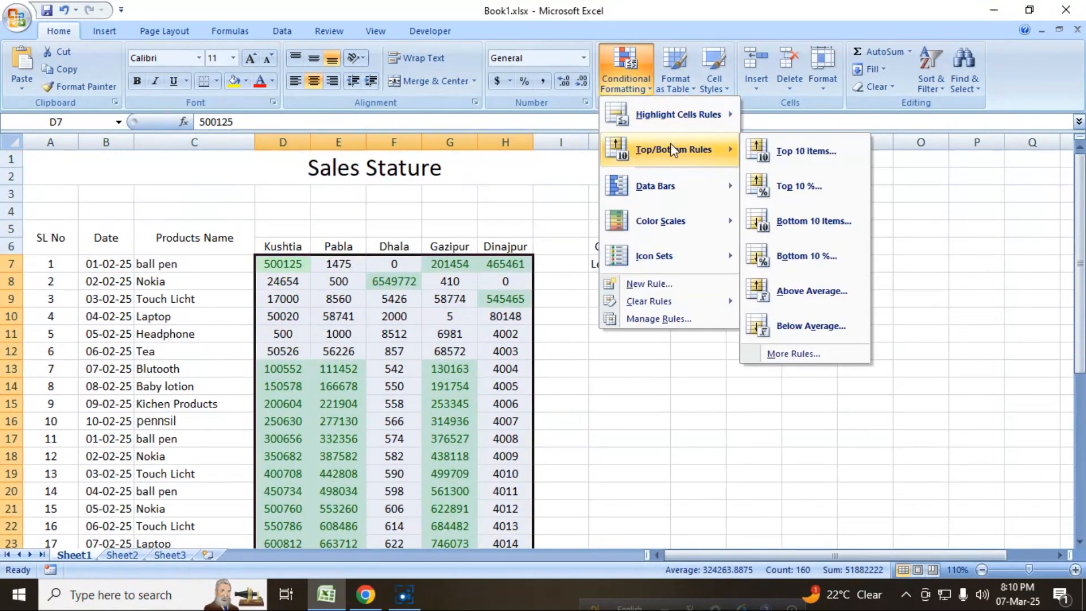
mouse_move(676, 119)
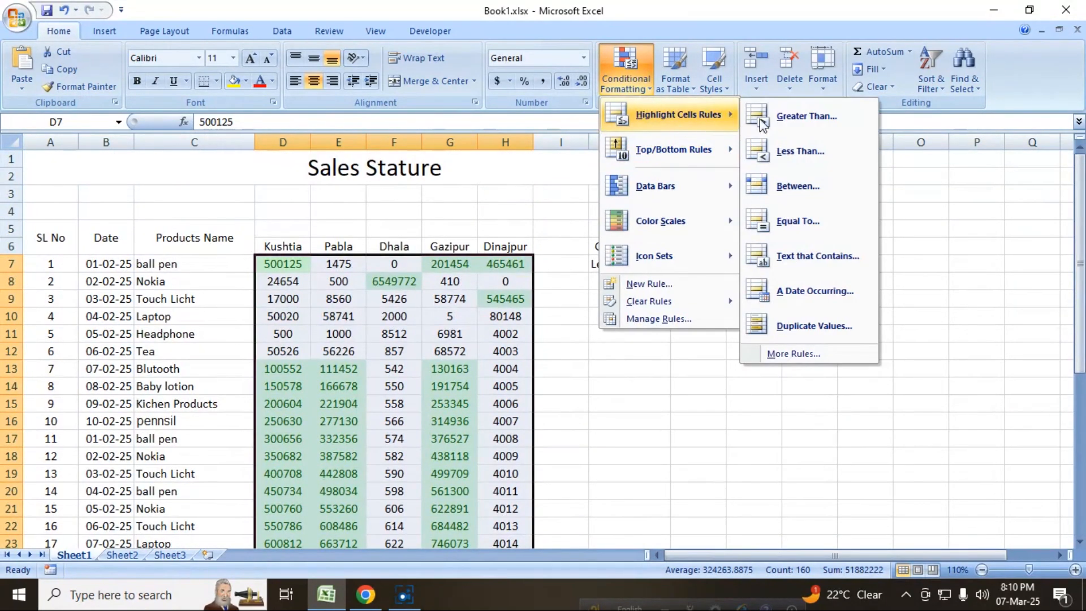
click(822, 152)
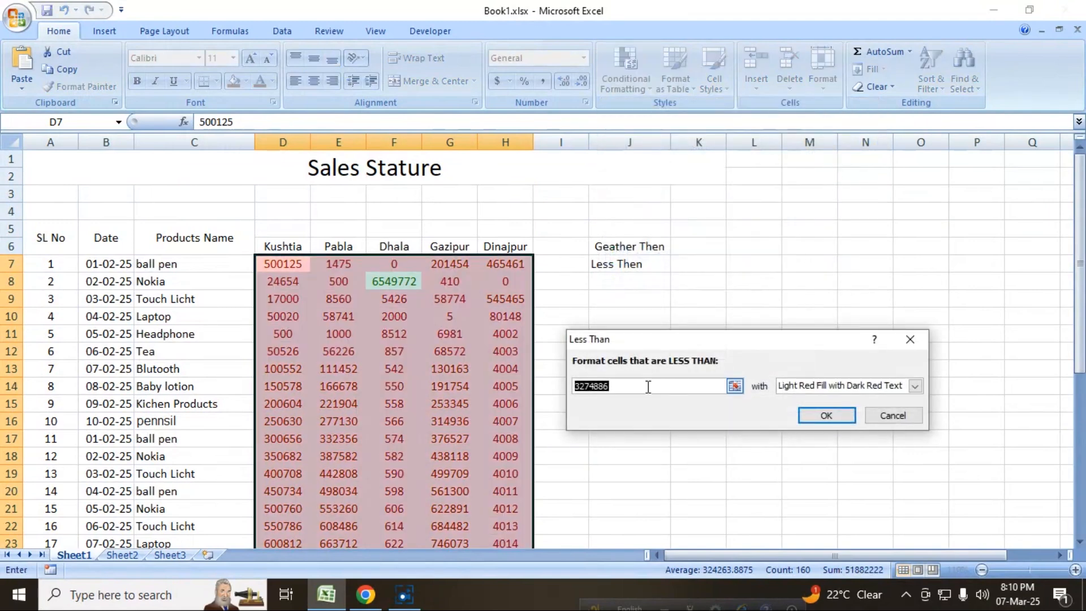
text(8000)
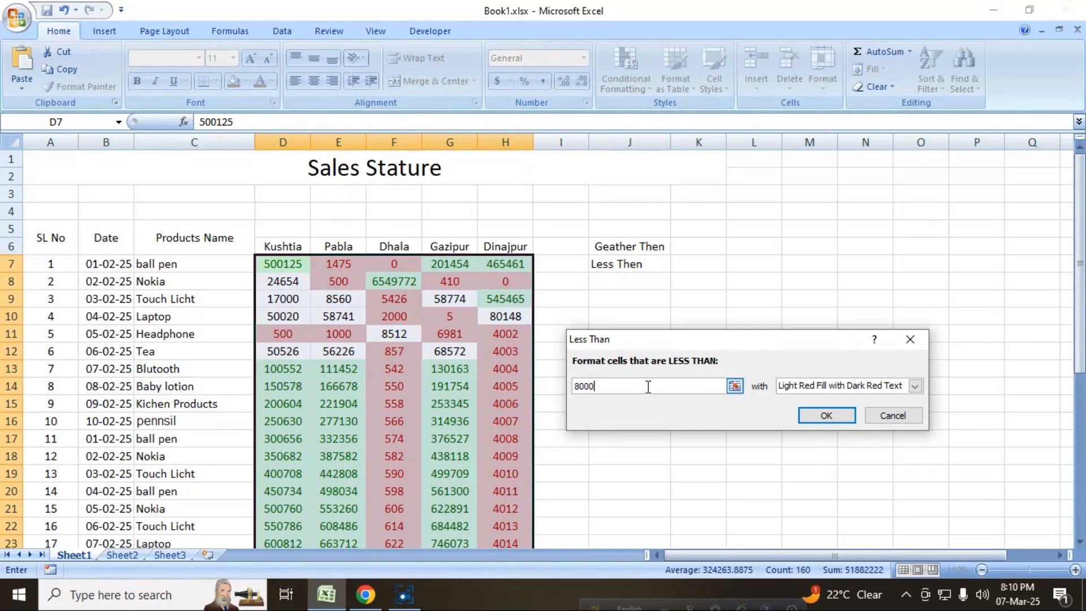
click(826, 415)
click(697, 438)
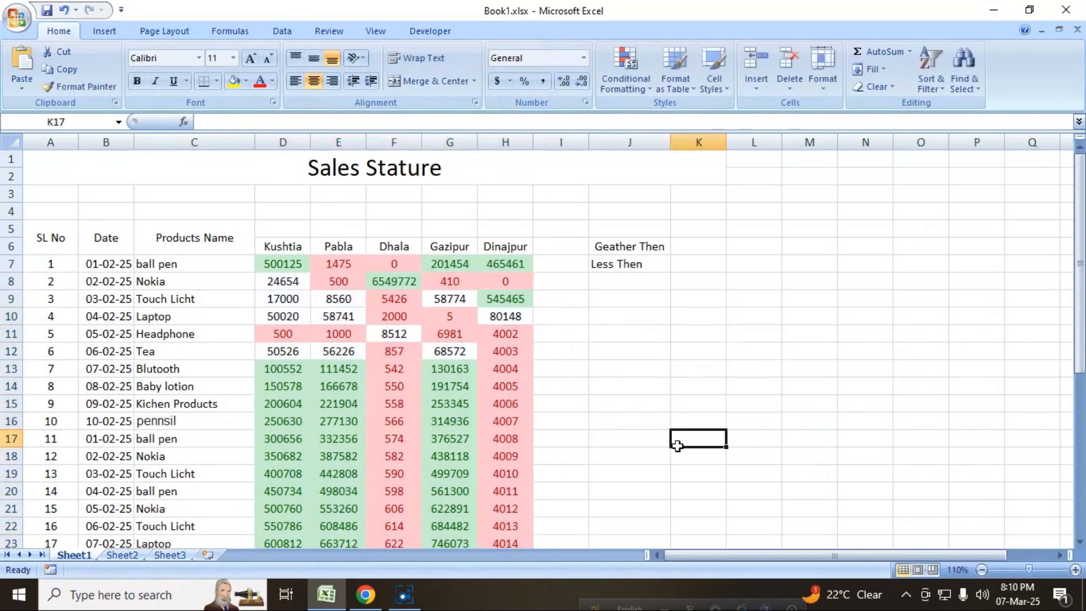
Step: Examine the red-highlighted and unhighlighted figures in the Pabla and Dhala columns throughout the table
scroll(336, 289, down, 1)
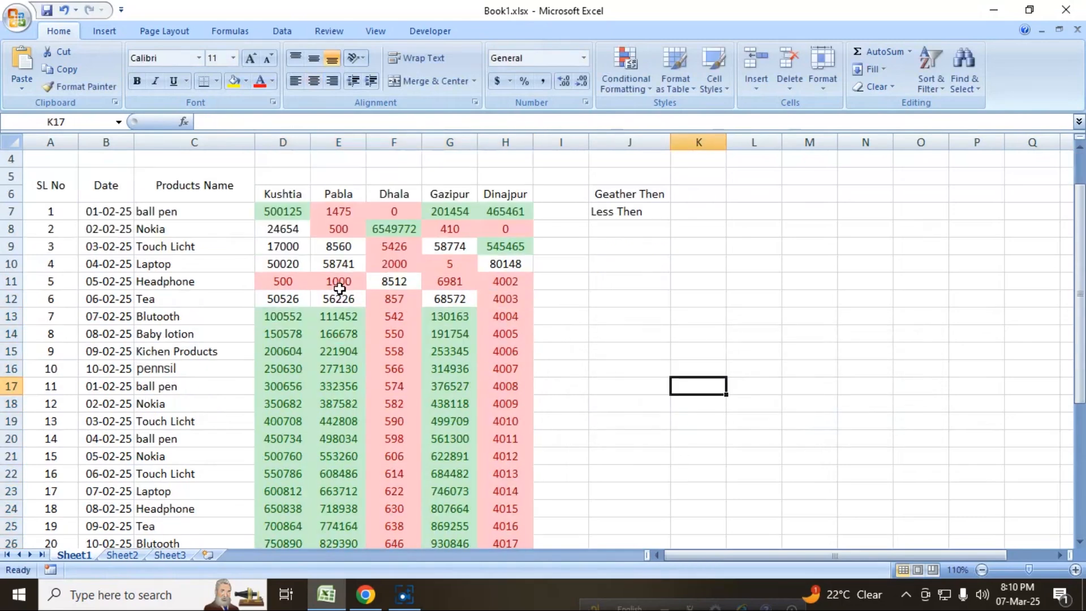
click(344, 209)
click(350, 228)
click(397, 247)
click(401, 265)
click(397, 299)
click(398, 350)
click(399, 421)
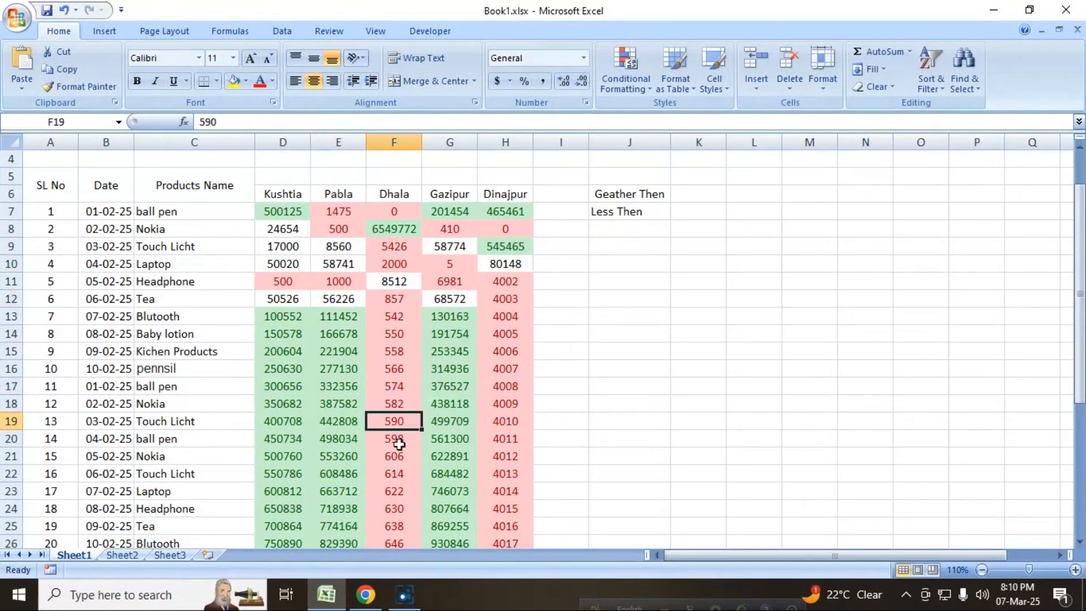
scroll(397, 446, down, 7)
scroll(396, 445, up, 6)
scroll(393, 446, down, 2)
click(338, 438)
click(341, 455)
scroll(339, 447, up, 4)
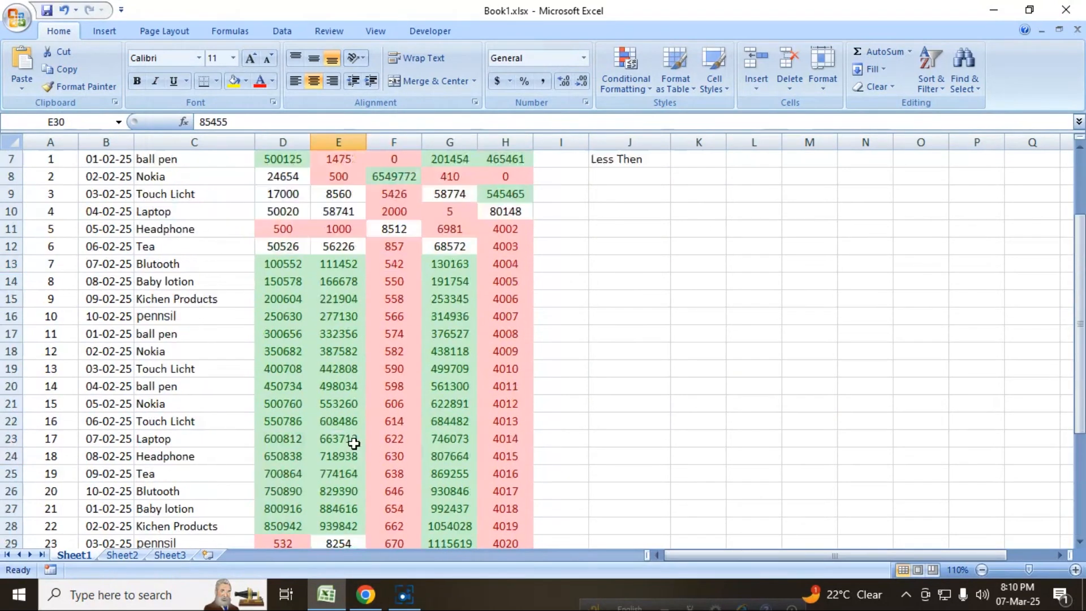
Step: Examine the highlighted and unhighlighted figures in the Kushtia and Pabla columns, including D11 and E12
click(339, 303)
click(295, 292)
click(286, 335)
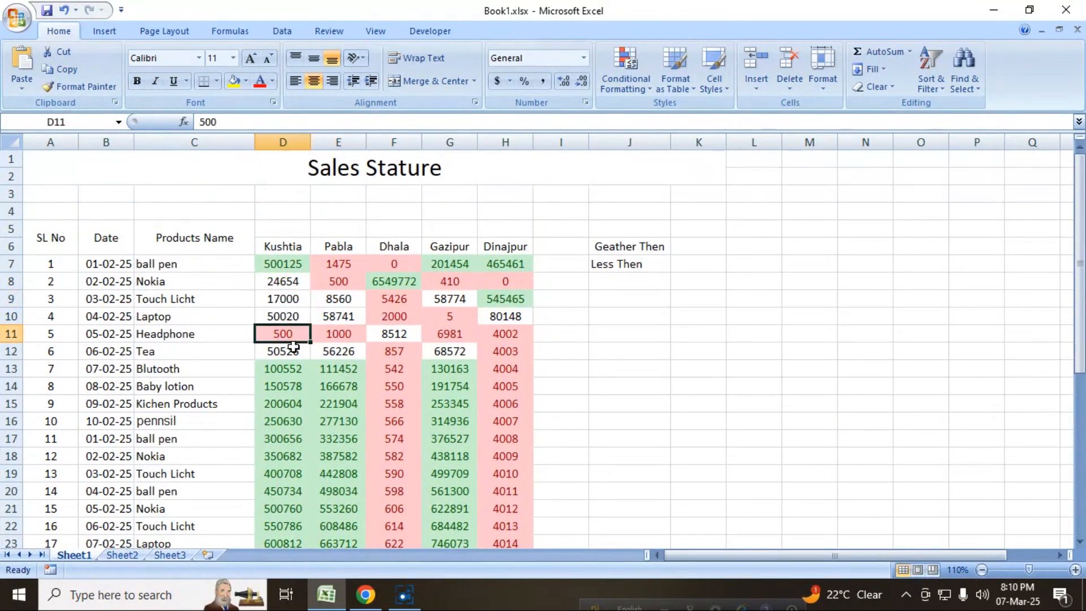
click(331, 350)
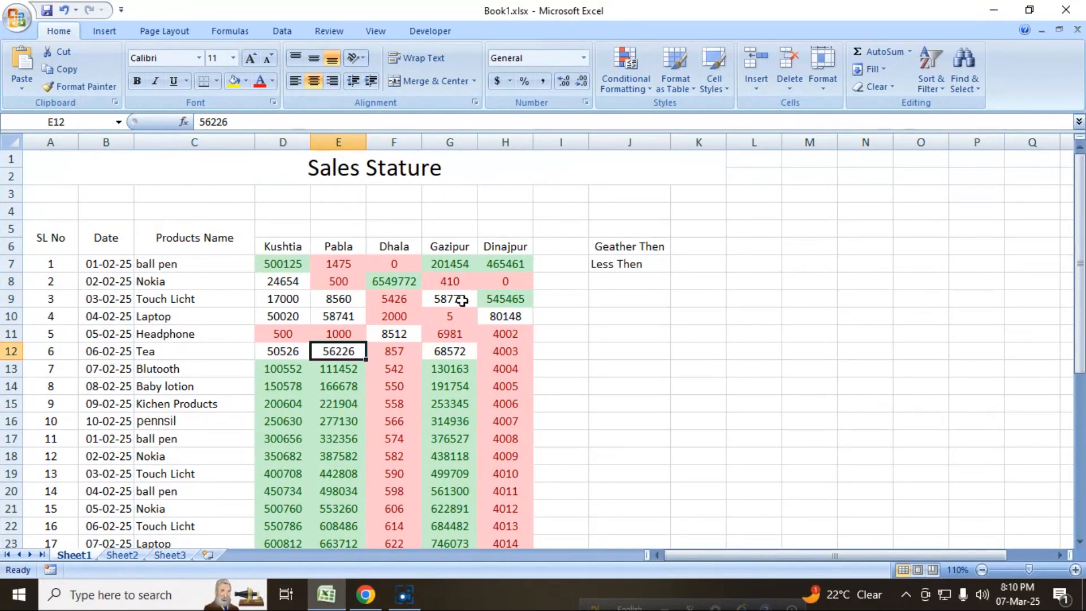
Step: Clear the conditional formatting rules from the sales figures in D7:H38
drag(267, 266, 516, 512)
scroll(517, 516, up, 6)
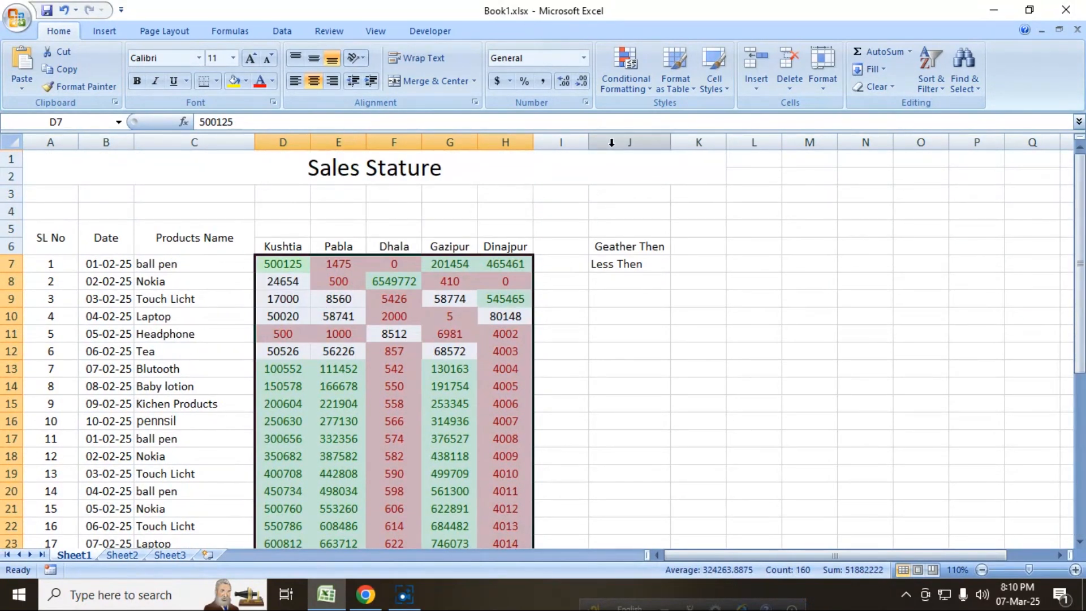
click(644, 90)
mouse_move(661, 302)
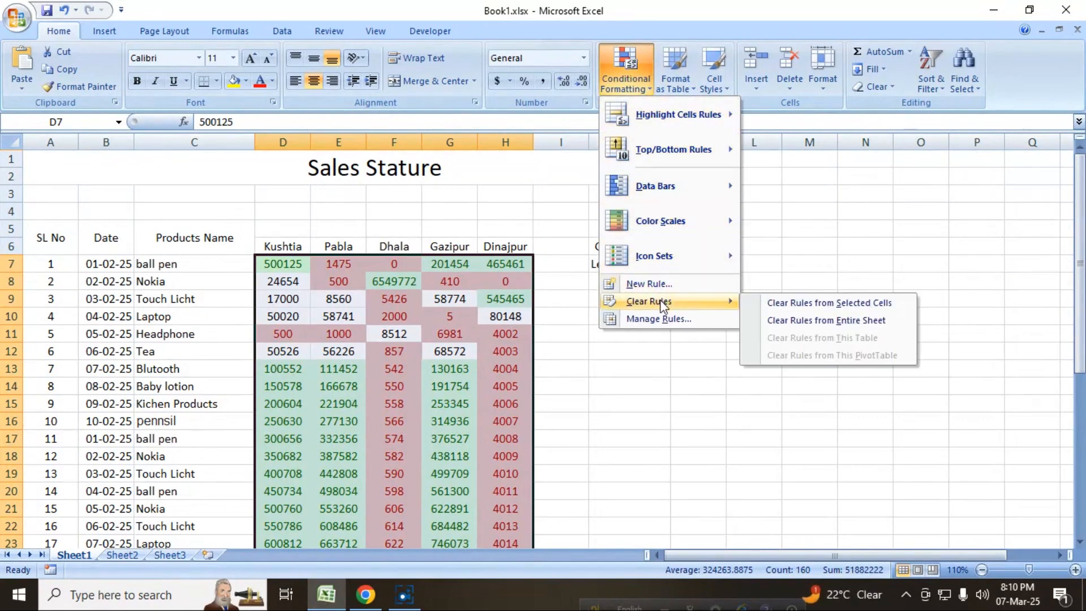
click(848, 304)
click(818, 314)
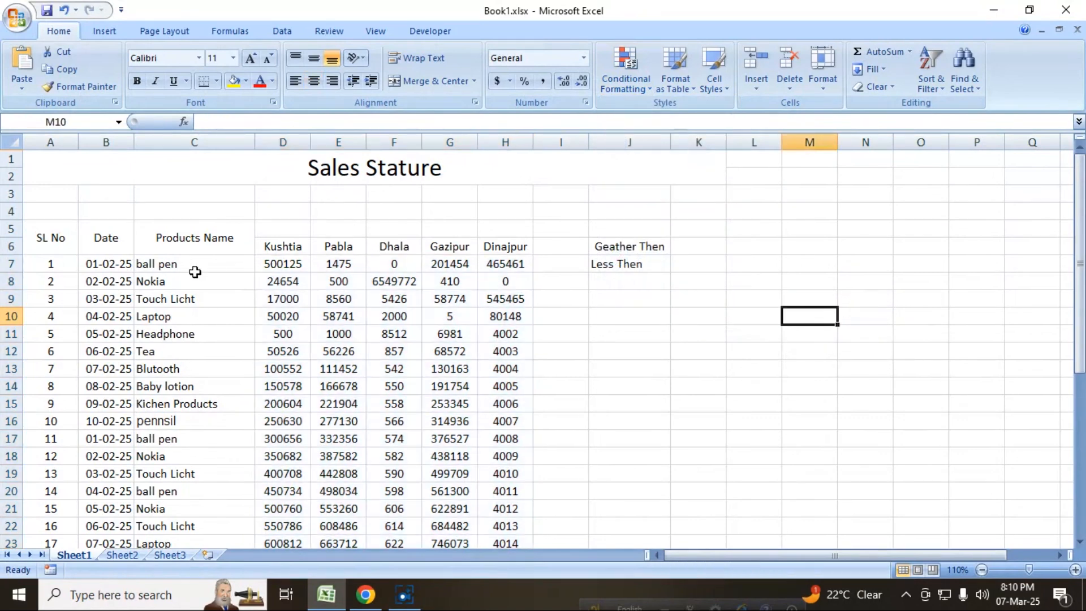
Step: Add a Between conditional formatting rule of 8000 to 30000 with Yellow Fill with Dark Yellow Text to D7:H38
drag(274, 269, 498, 565)
scroll(519, 524, up, 1)
scroll(519, 524, up, 3)
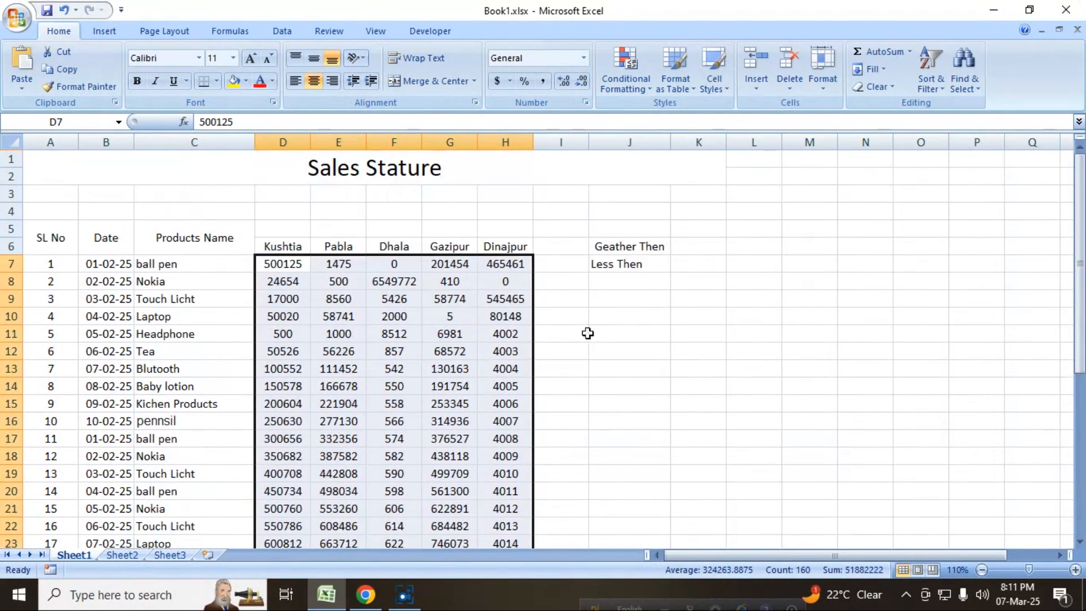
click(651, 84)
mouse_move(664, 121)
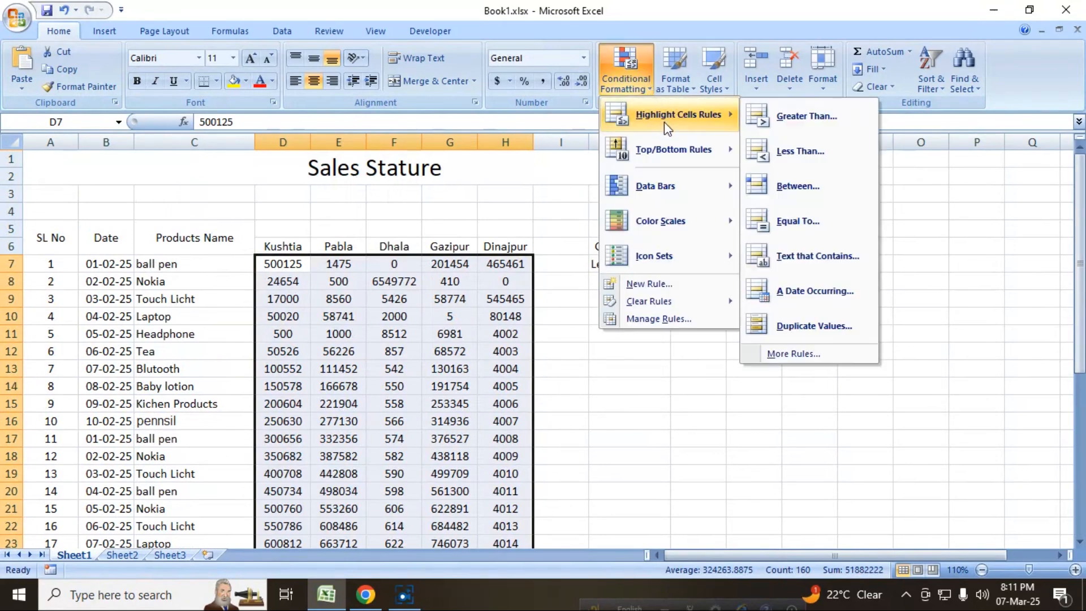
click(833, 188)
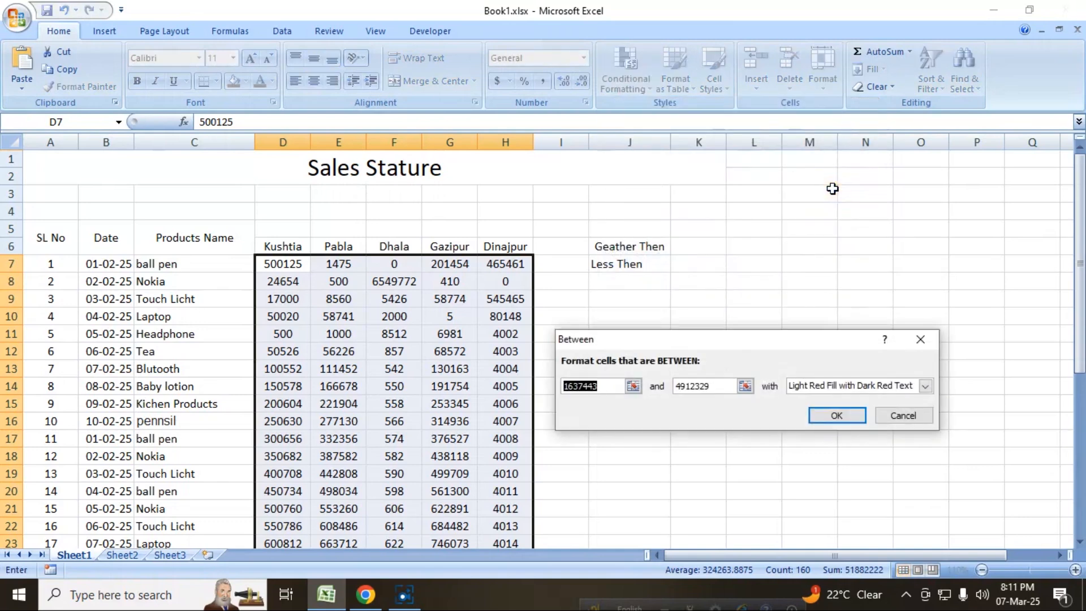
text(8000)
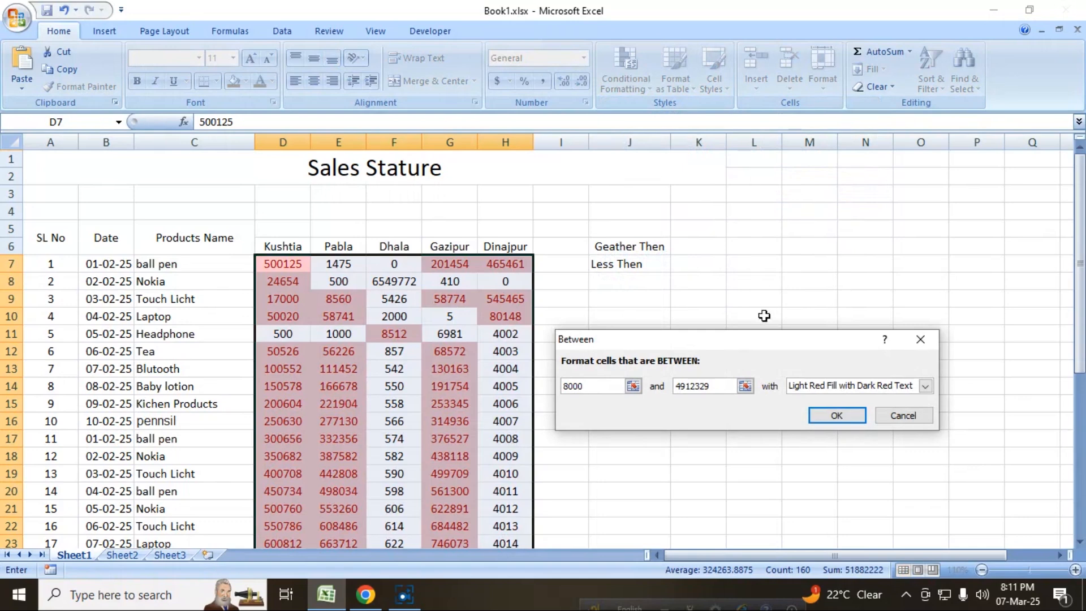
drag(714, 382, 632, 390)
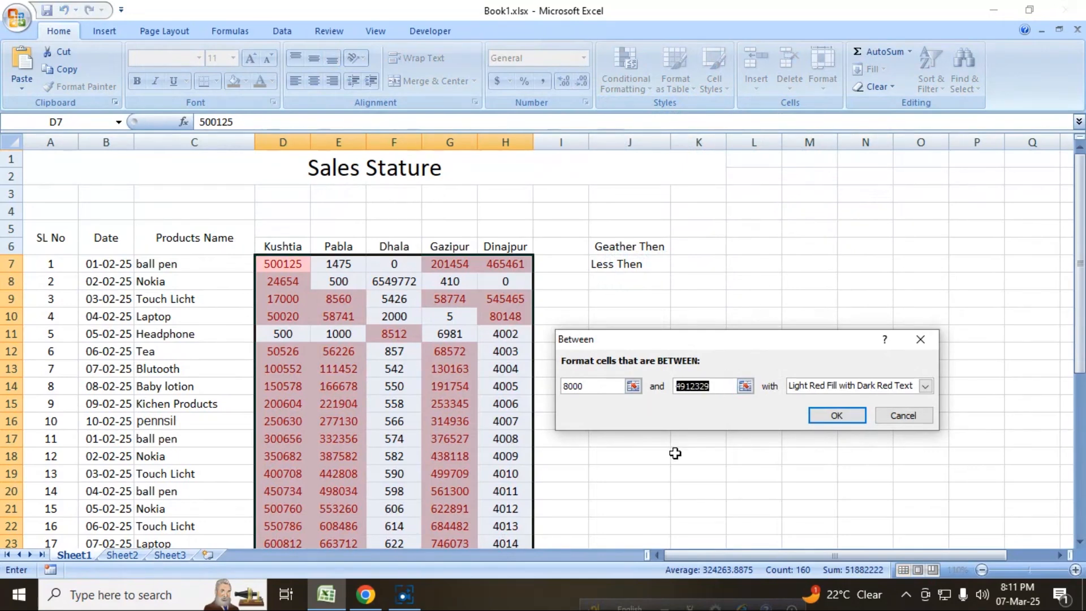
text(30000)
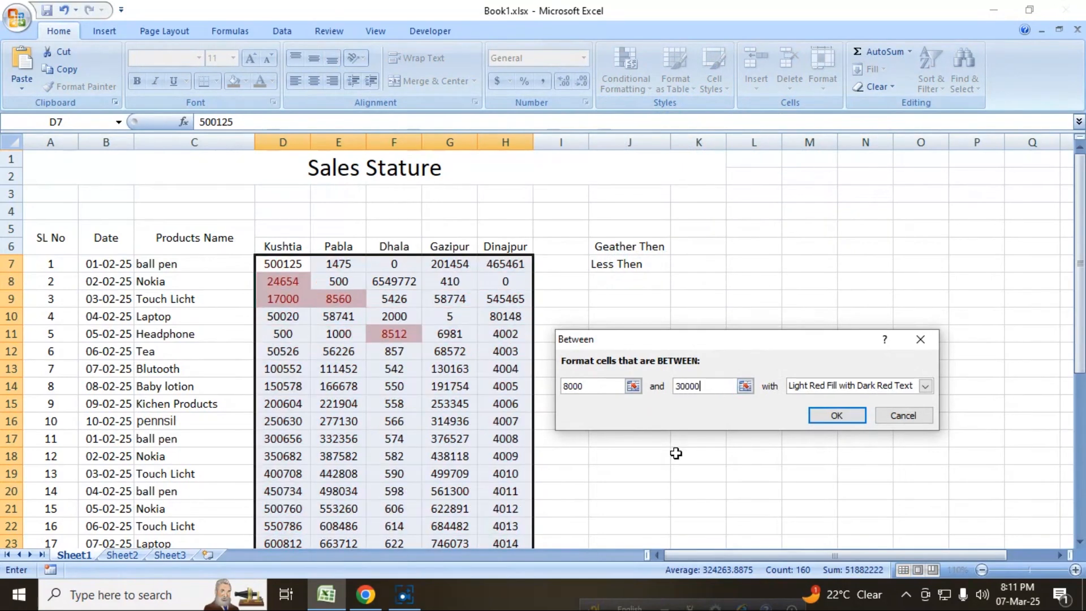
click(835, 387)
click(833, 411)
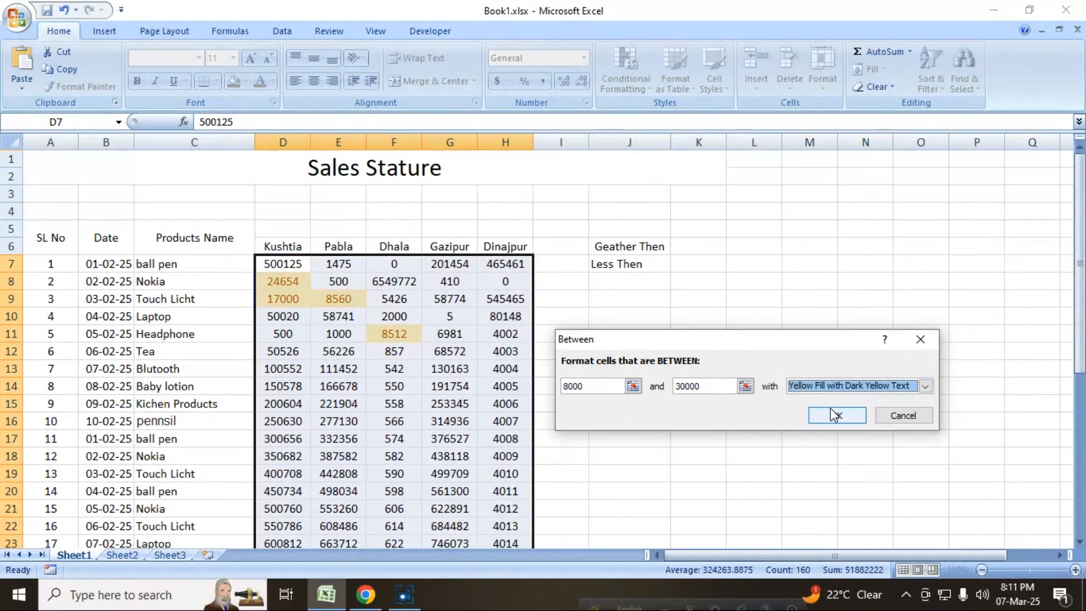
click(836, 416)
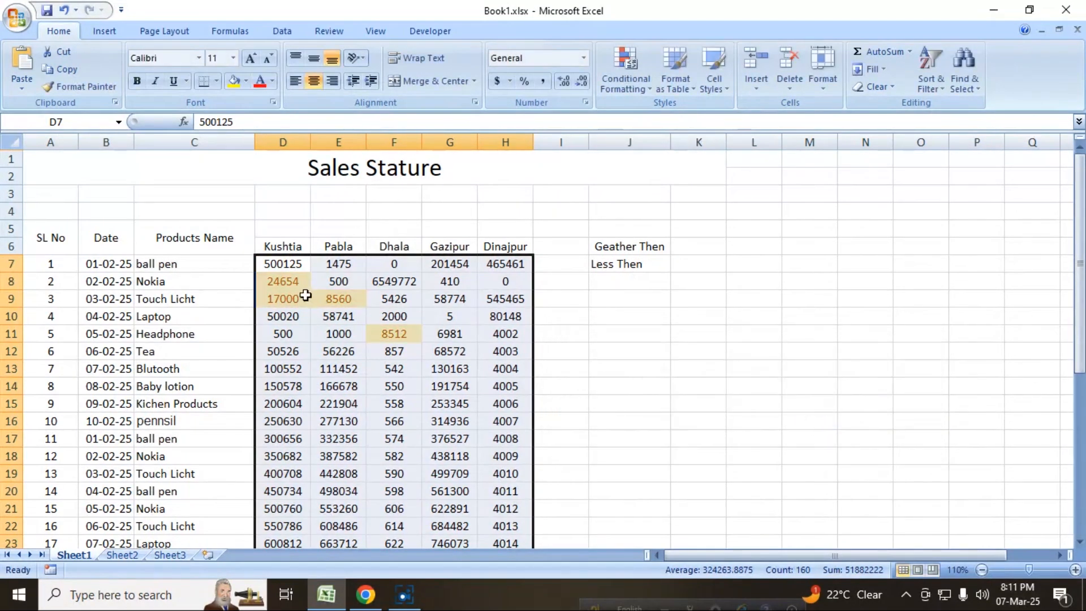
Step: Review the yellow-highlighted figures throughout the sales table and enter the label Between in J8
scroll(616, 362, down, 1)
click(360, 249)
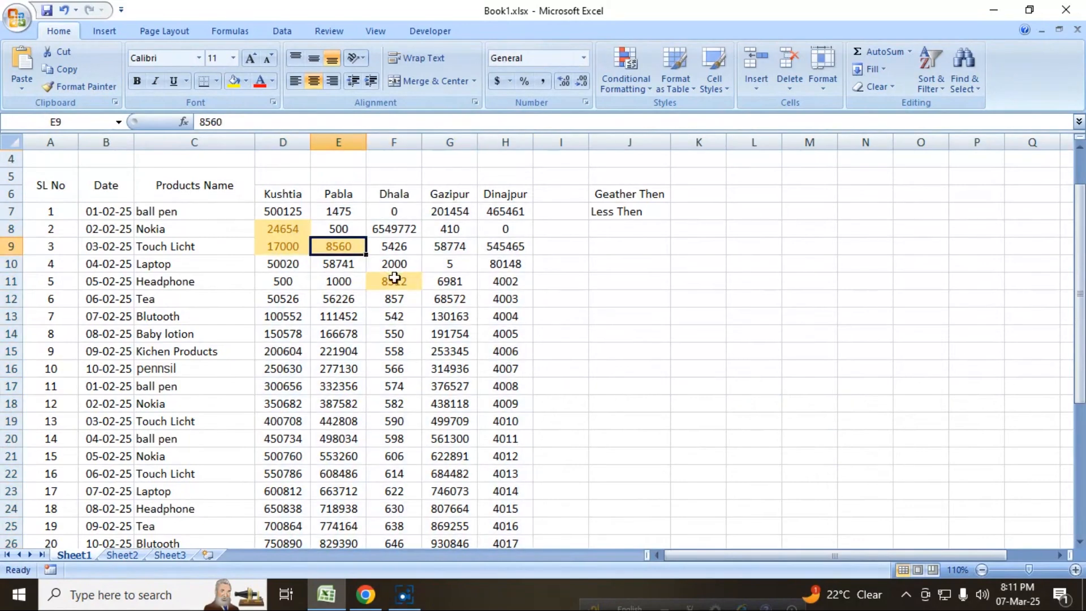
click(393, 277)
scroll(395, 276, down, 3)
scroll(357, 446, down, 2)
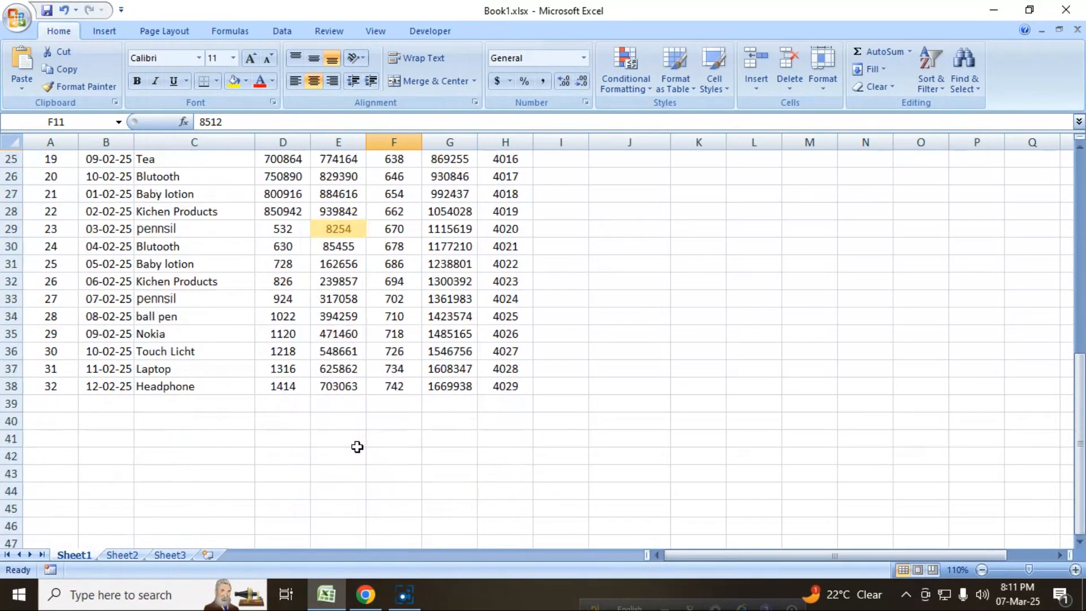
scroll(356, 446, up, 6)
click(282, 285)
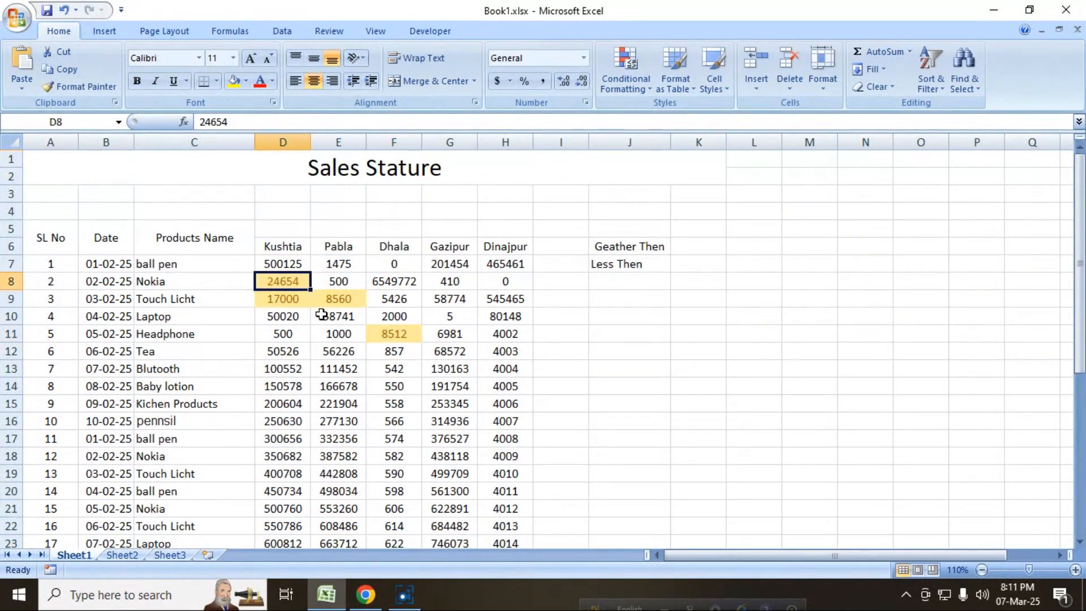
key(Down)
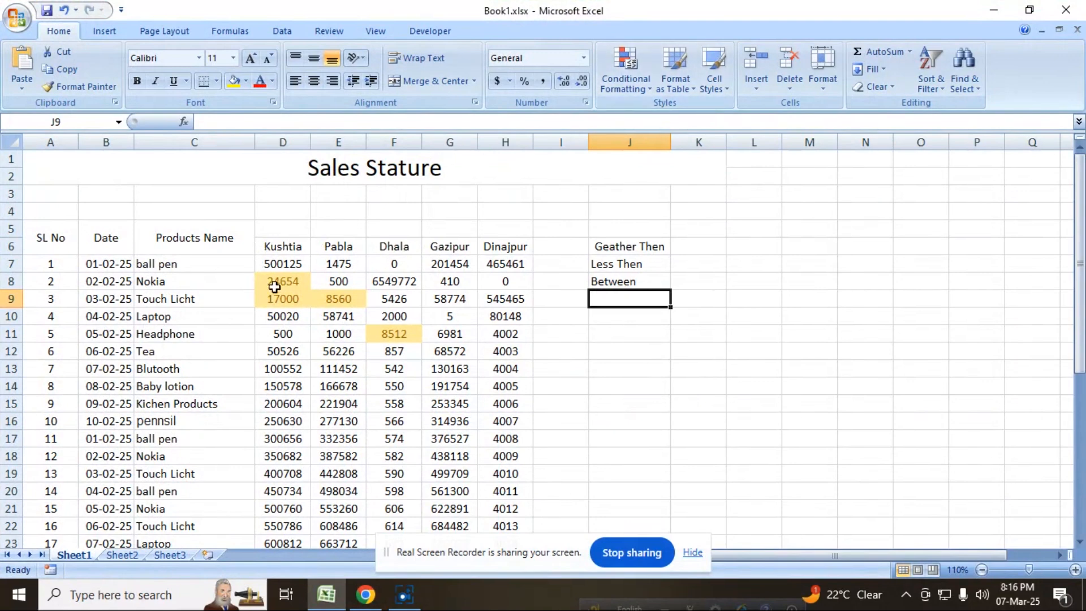
Step: Remove the Between rule by clearing conditional formatting from the selected sales figures in D7:H38
drag(286, 264, 487, 566)
click(652, 90)
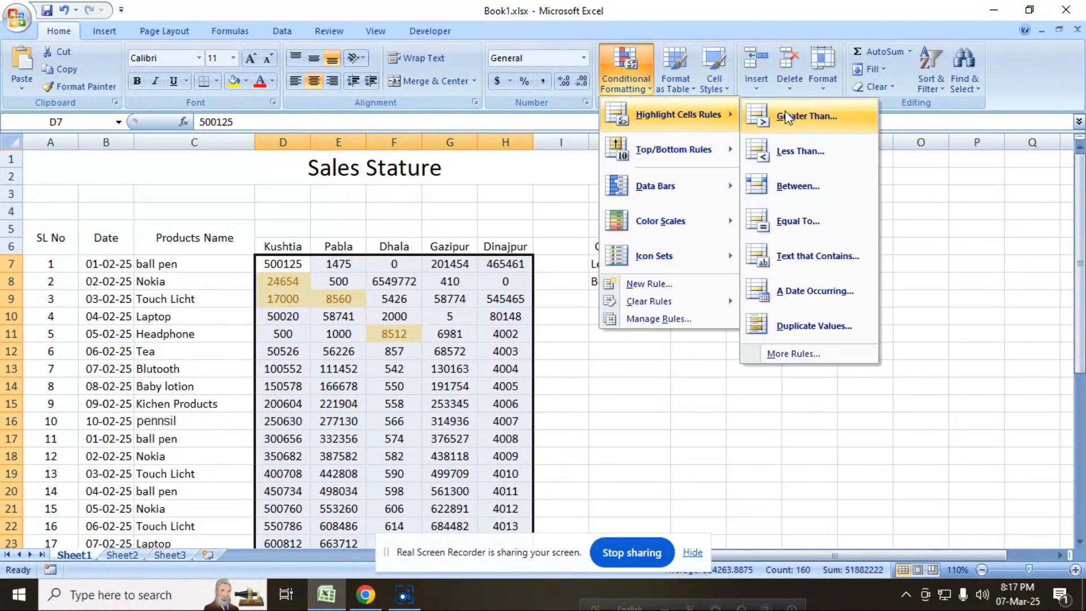
mouse_move(658, 305)
click(787, 308)
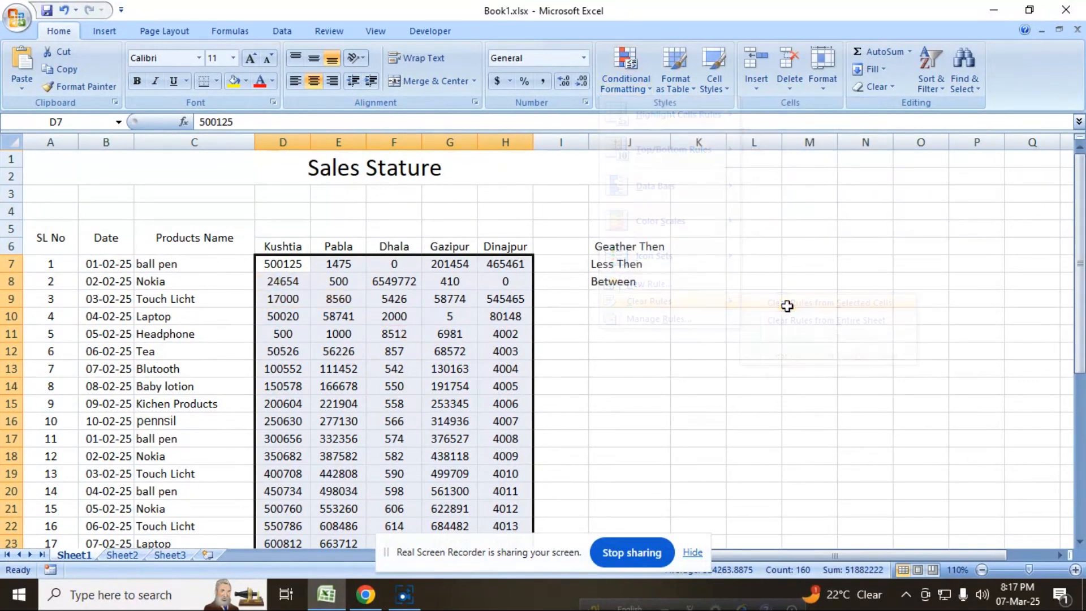
scroll(639, 355, down, 3)
scroll(640, 355, up, 3)
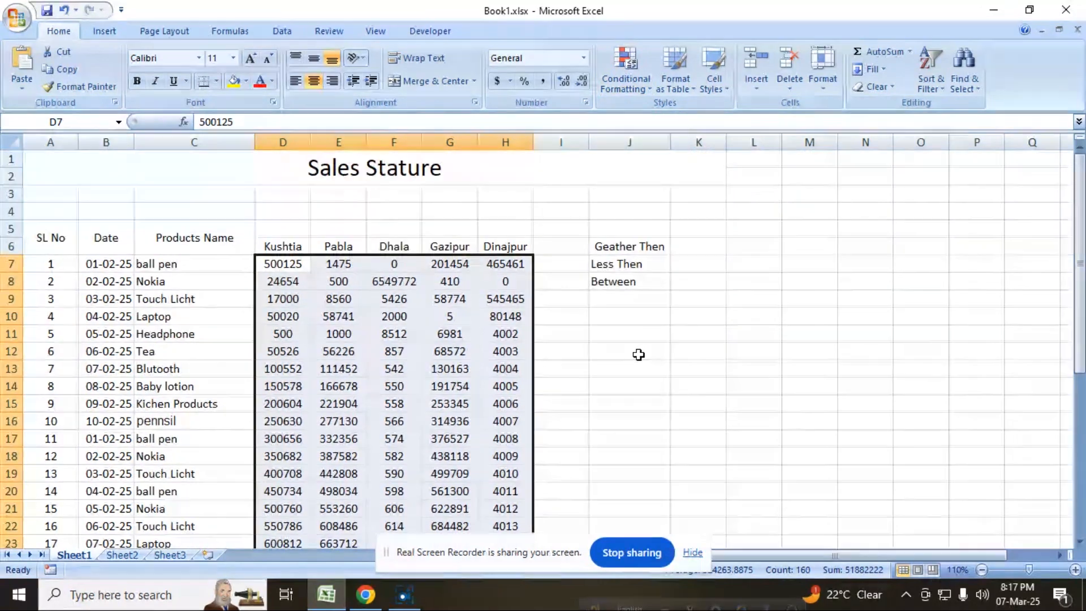
Step: Start an Equal To highlight rule for the sales figures with 500 and check the preview down the table
click(651, 84)
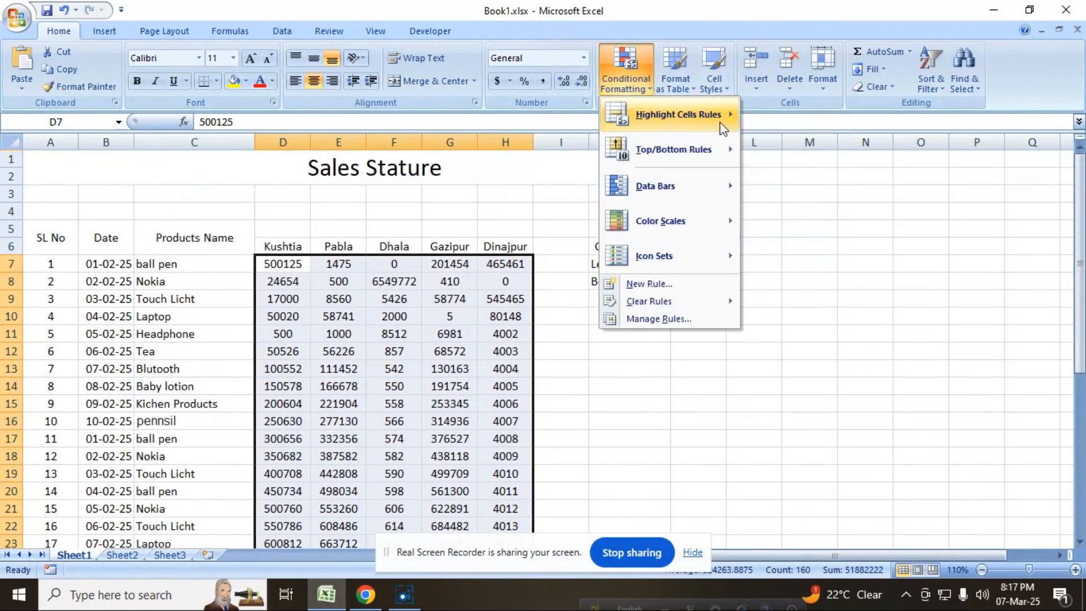
mouse_move(720, 119)
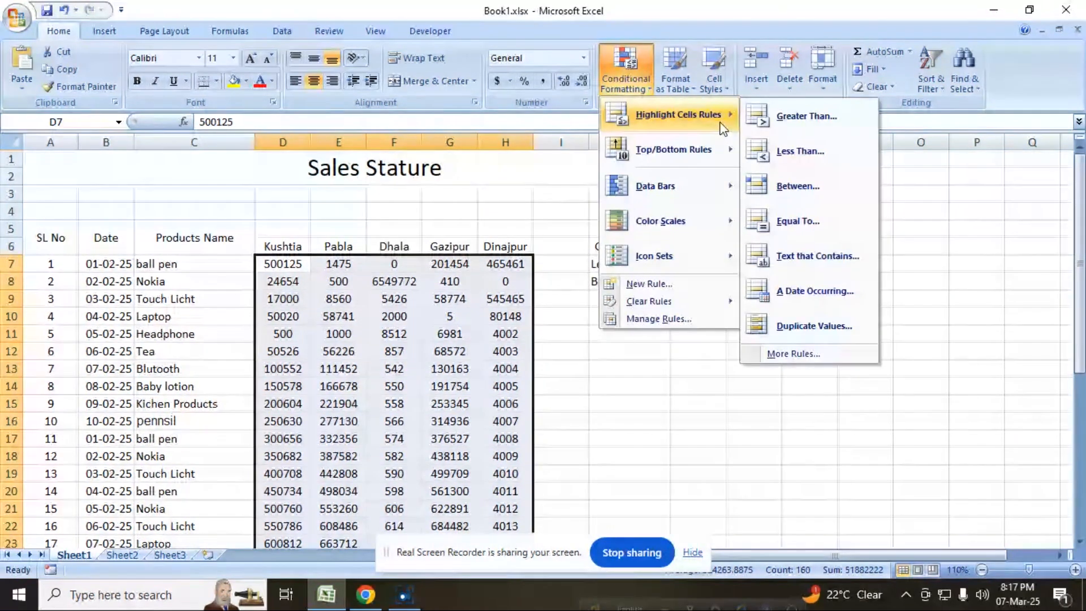
click(805, 222)
drag(639, 340, 669, 332)
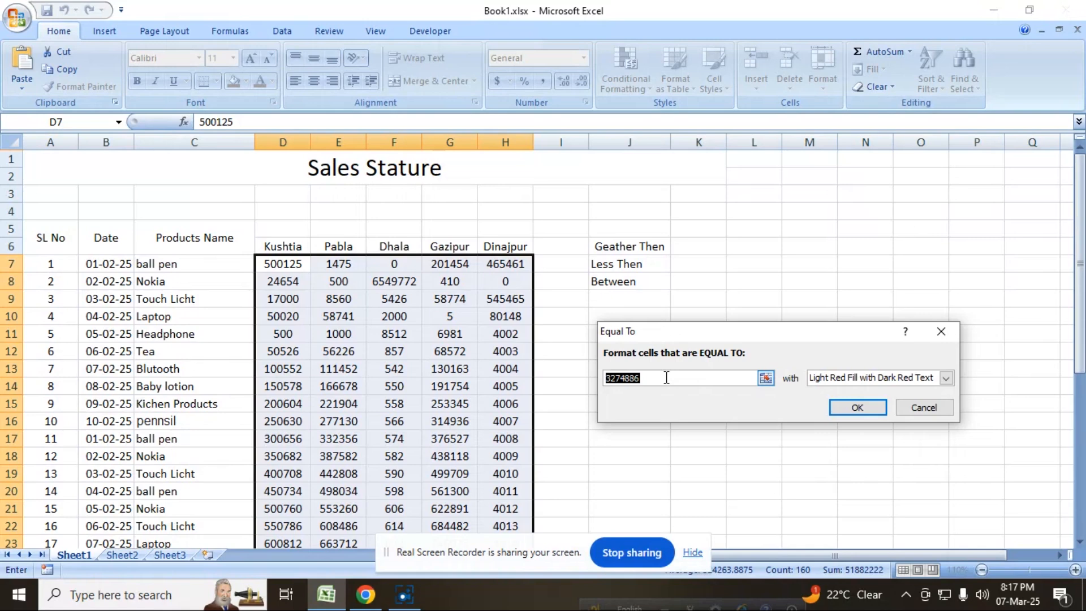
text(500)
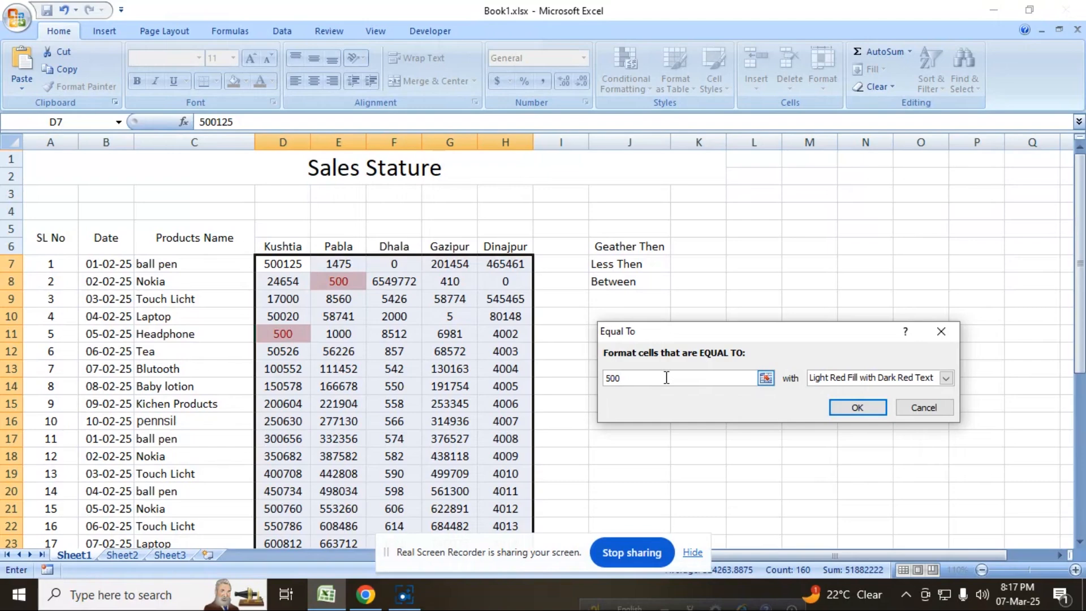
scroll(456, 335, down, 9)
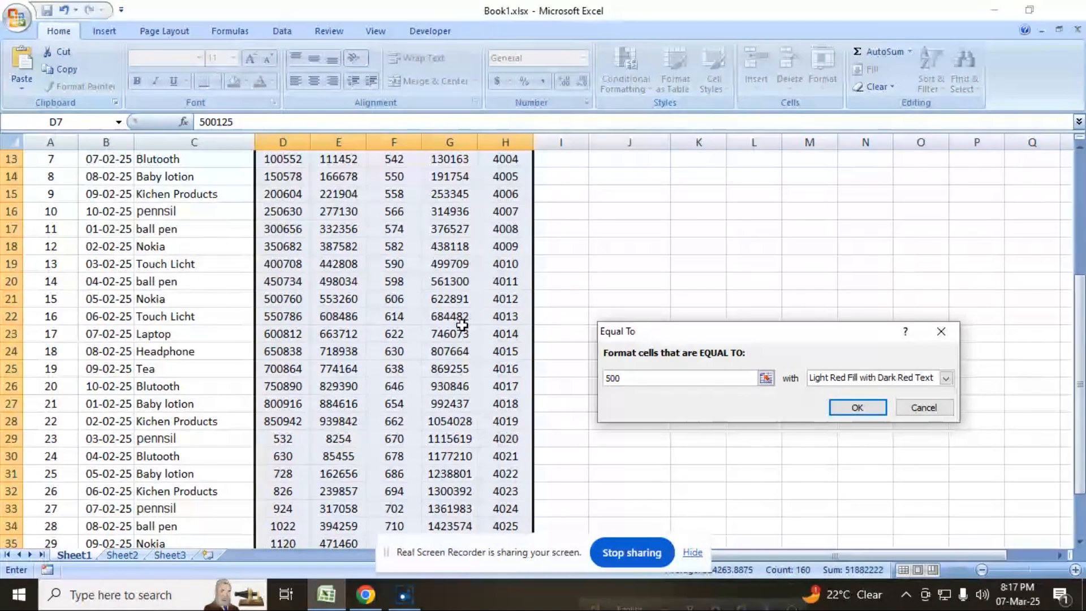
scroll(455, 336, up, 8)
Step: Try 1000 and 2000 as the Equal To comparison value, checking the previewed matches through the table
drag(631, 379, 564, 380)
text(1000)
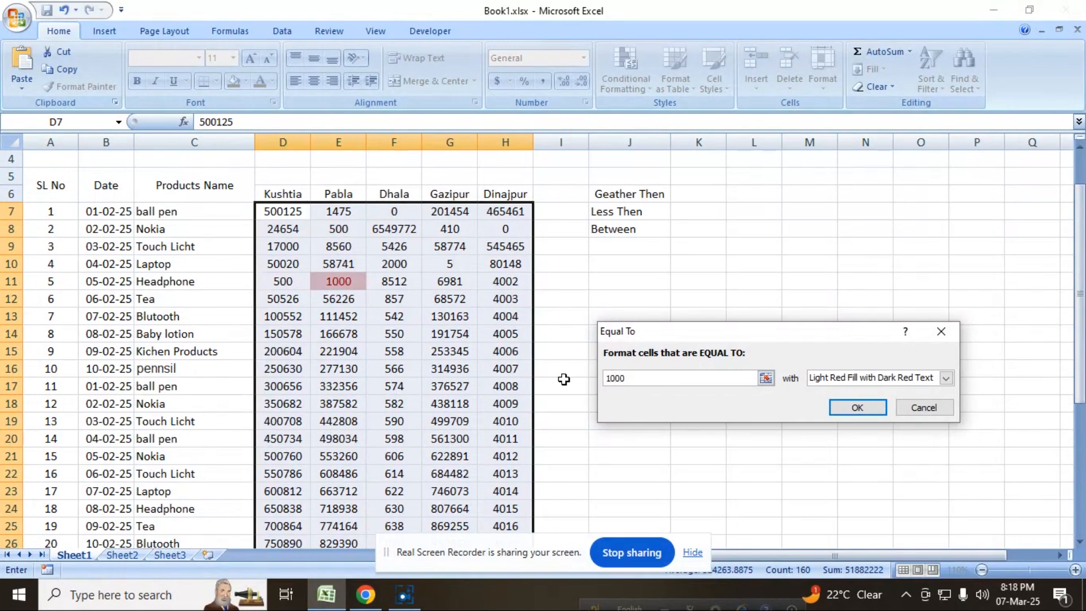
scroll(381, 328, down, 6)
scroll(382, 339, up, 7)
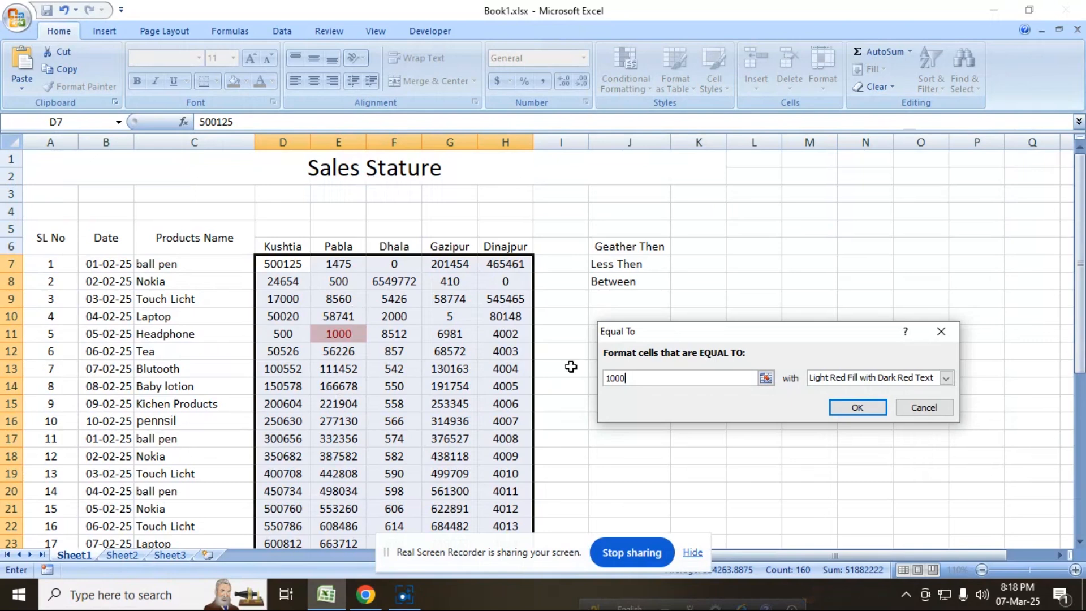
drag(640, 374, 558, 376)
text(2)
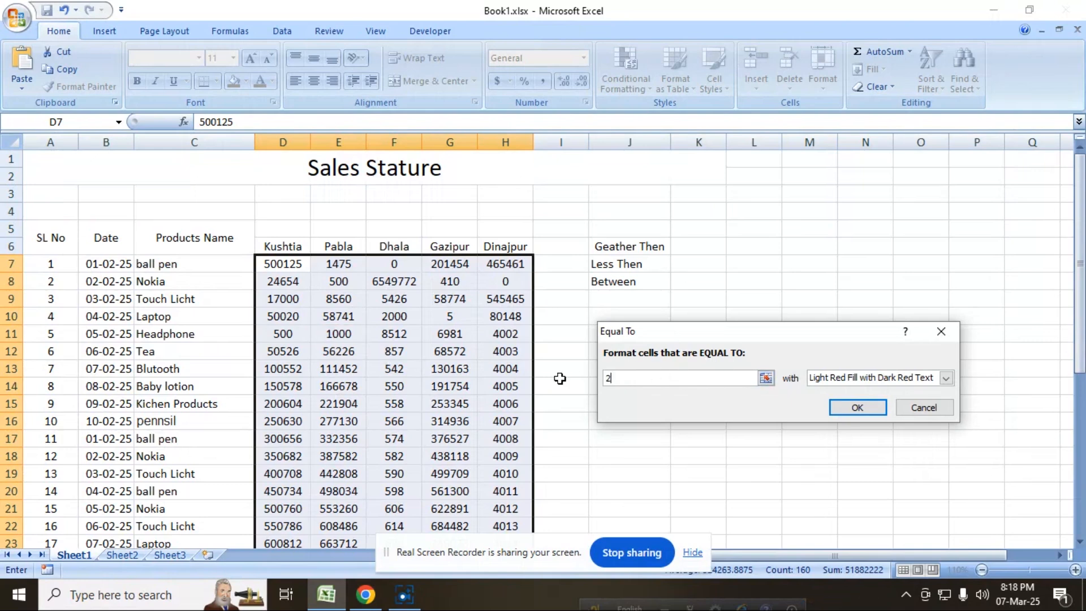
scroll(380, 380, down, 10)
scroll(379, 385, up, 7)
scroll(380, 384, up, 3)
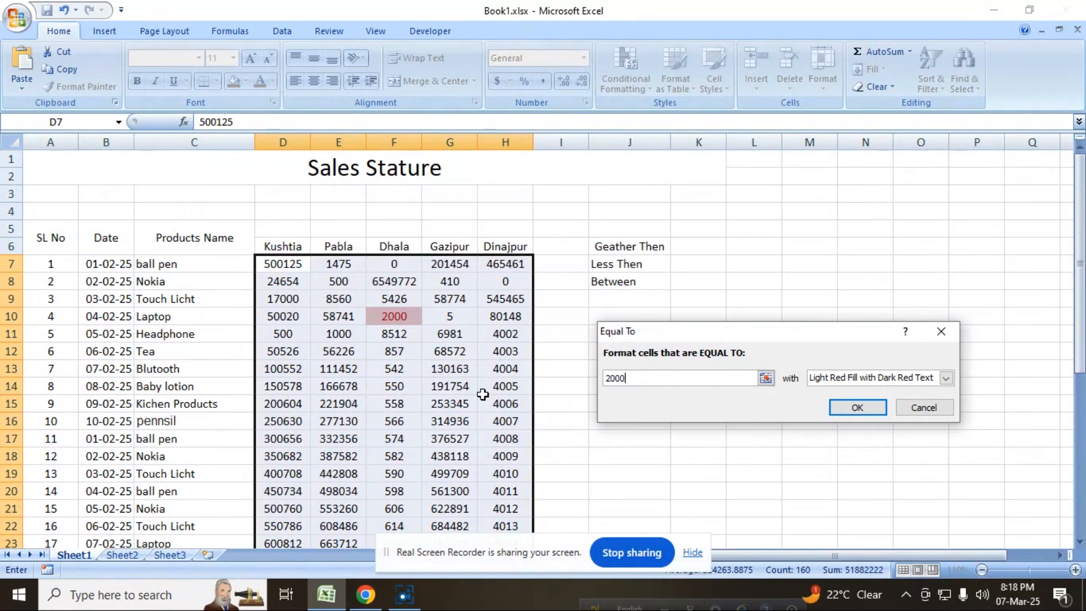
Step: Set the Equal To value to 4004 and apply the rule with Light Red Fill with Dark Red Text
key(BackSpace)
key(BackSpace)
key(BackSpace)
key(BackSpace)
text(4004)
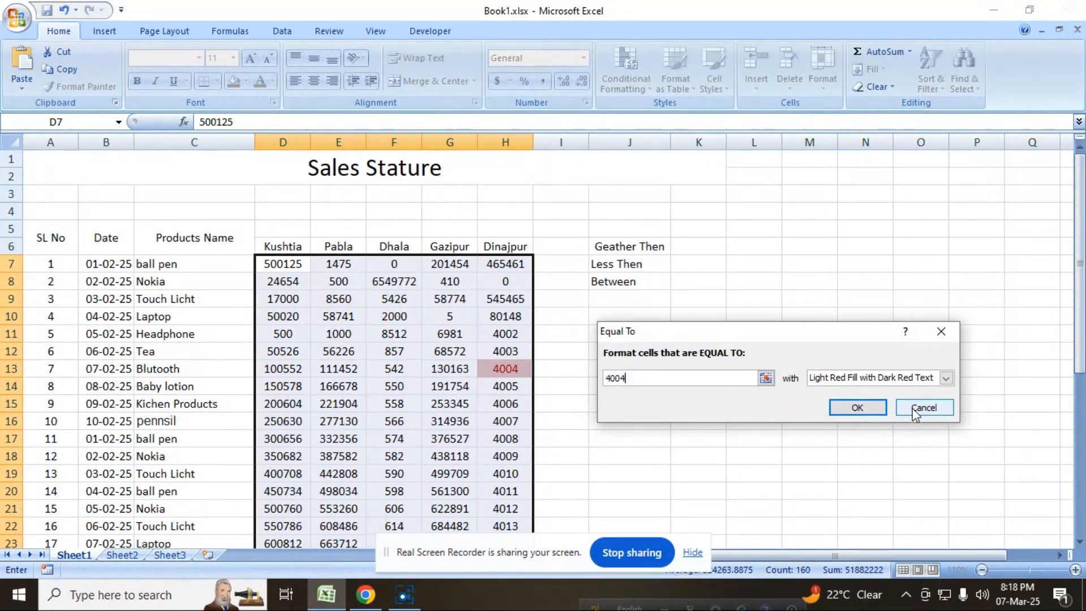
click(857, 407)
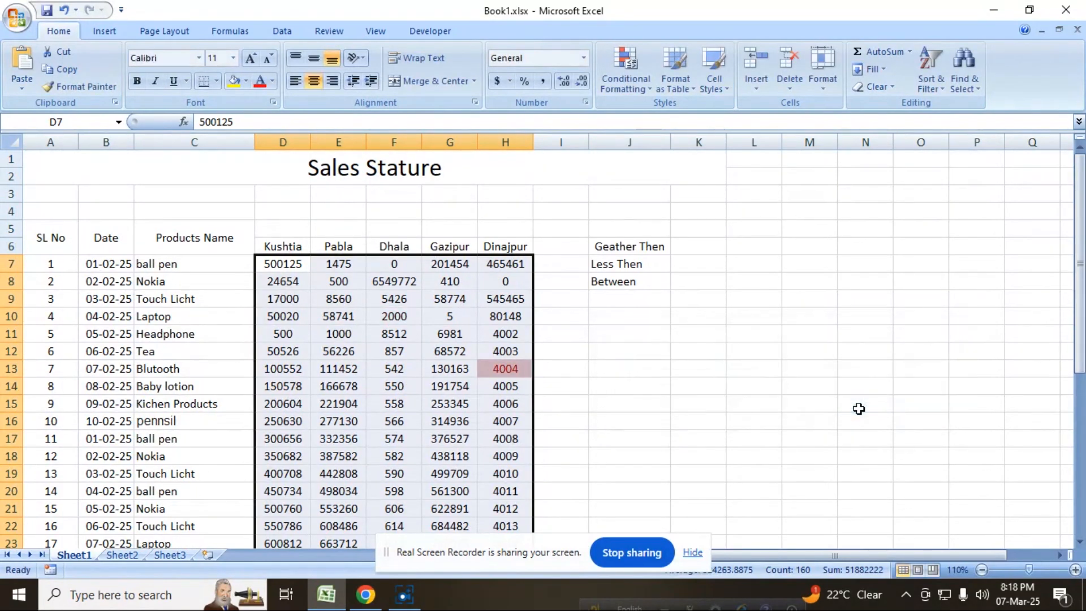
Step: Enter the label Equal To in J9 below the other rule names
click(505, 405)
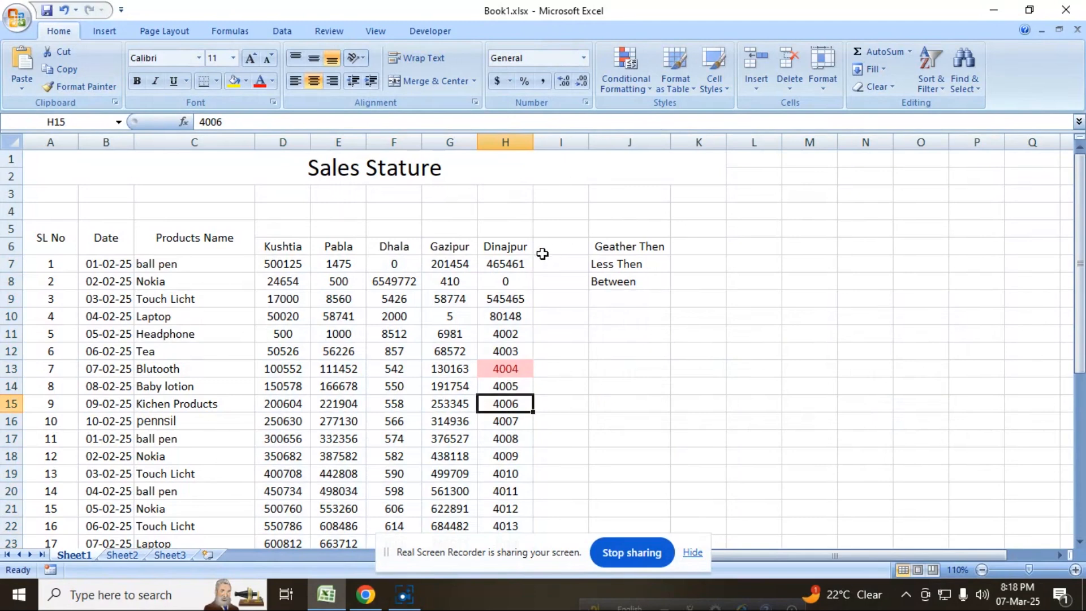
click(617, 296)
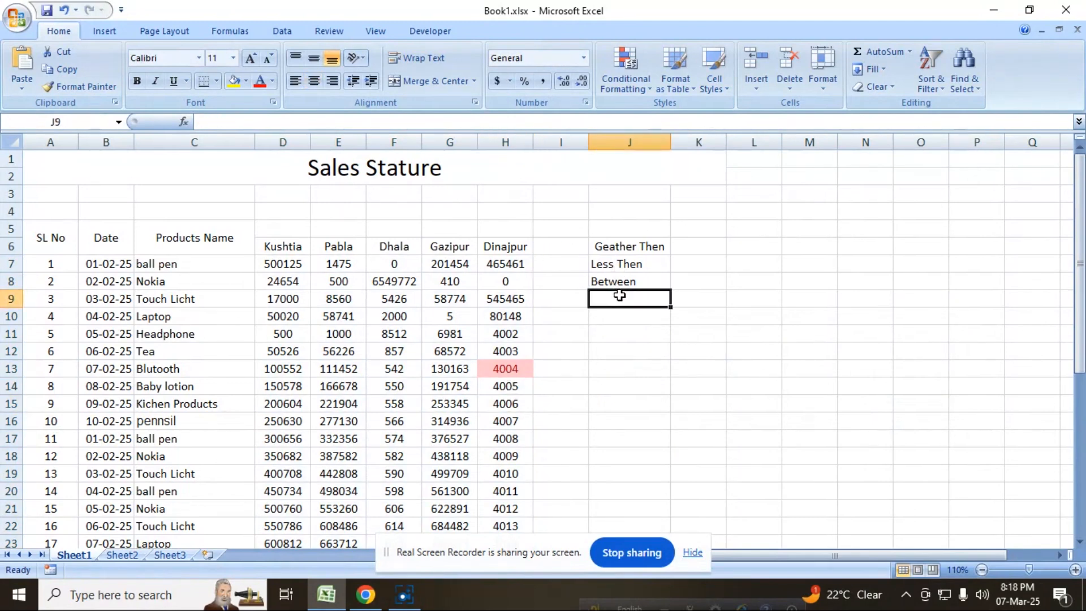
text(Equal To)
key(Return)
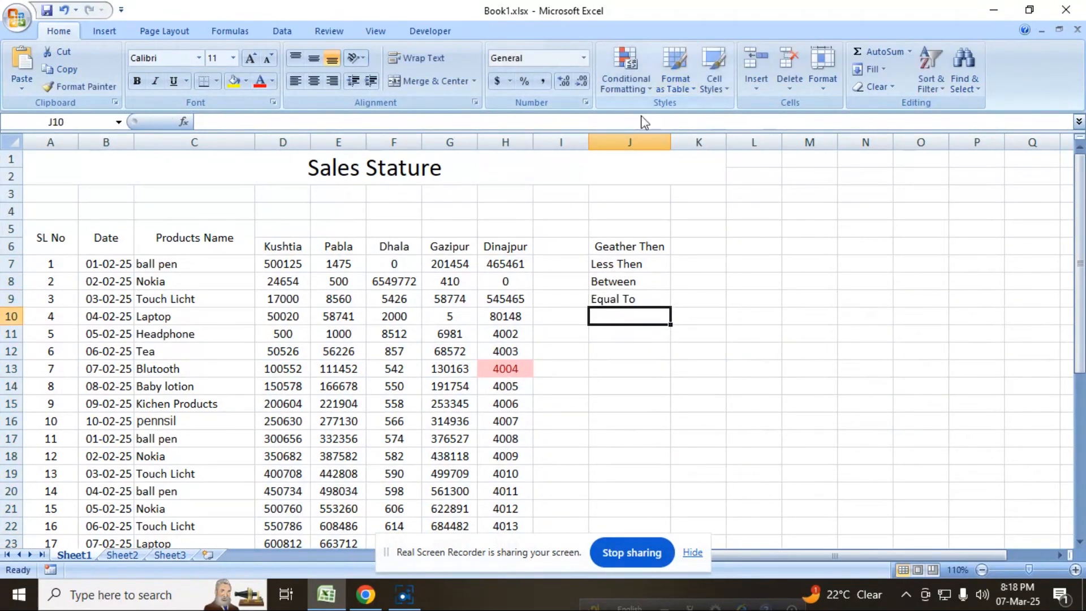
drag(283, 263, 506, 541)
scroll(543, 453, up, 5)
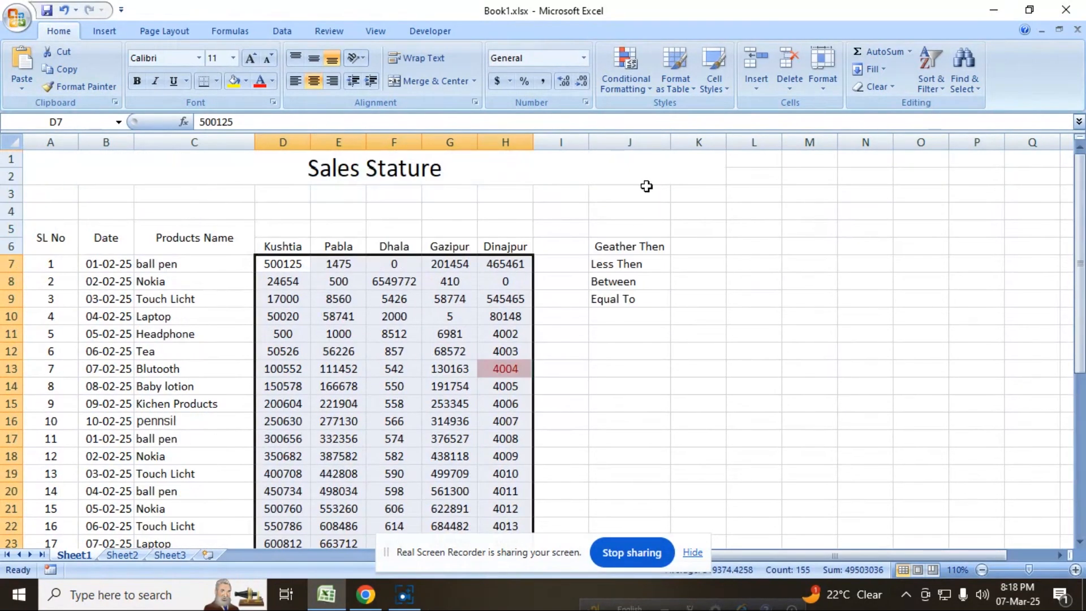
click(650, 89)
mouse_move(687, 116)
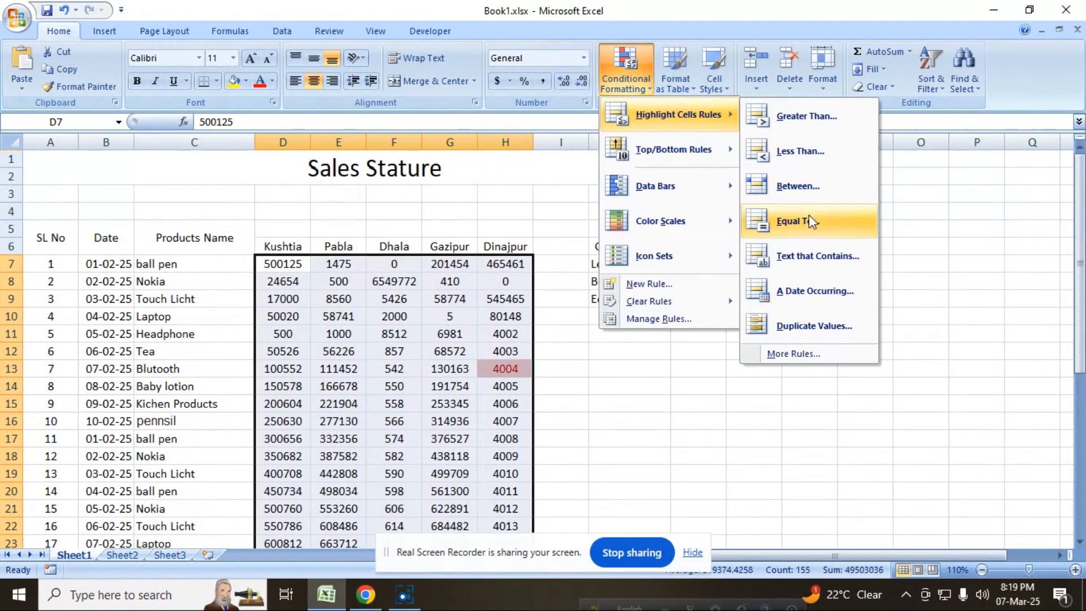
click(634, 405)
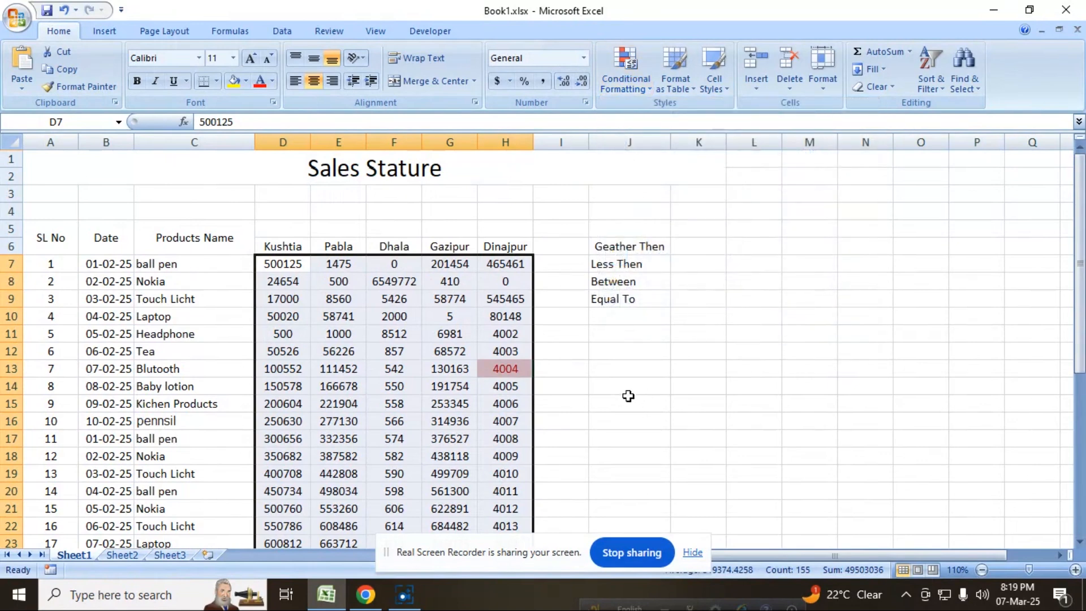
click(628, 398)
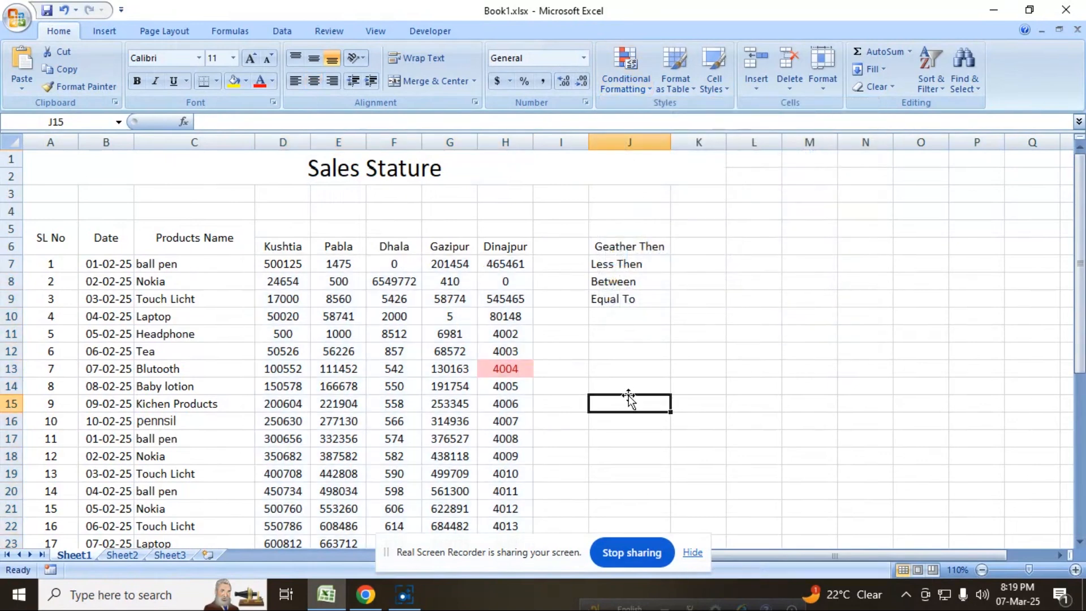
click(624, 79)
mouse_move(678, 116)
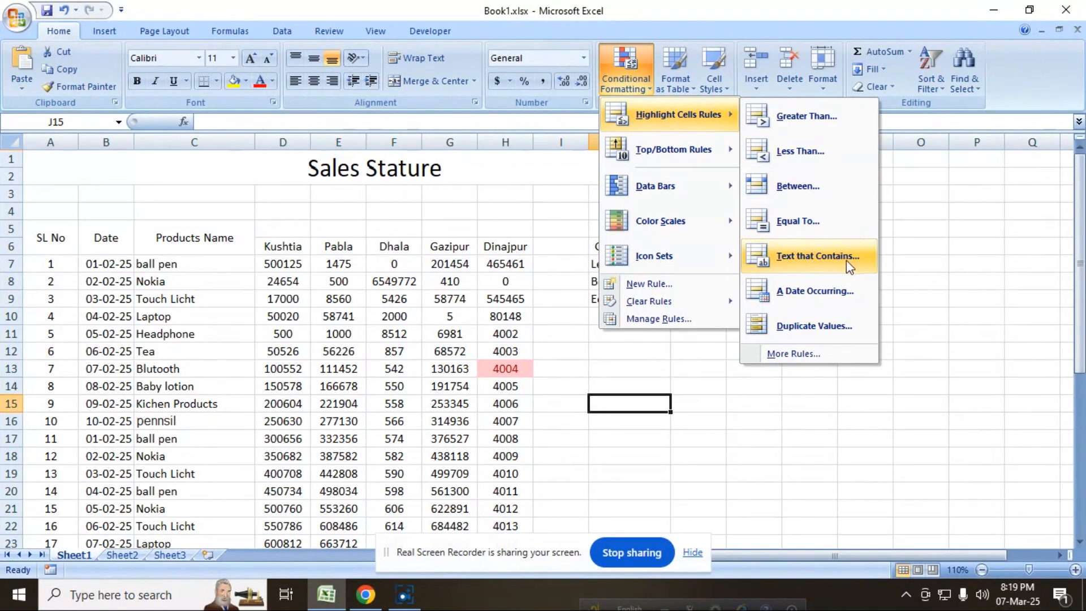
click(108, 282)
Step: Apply a Text That Contains rule for Laptop to the product names C7:C38 with Light Red Fill with Dark Red Text and check the matches
drag(169, 264, 189, 509)
click(650, 89)
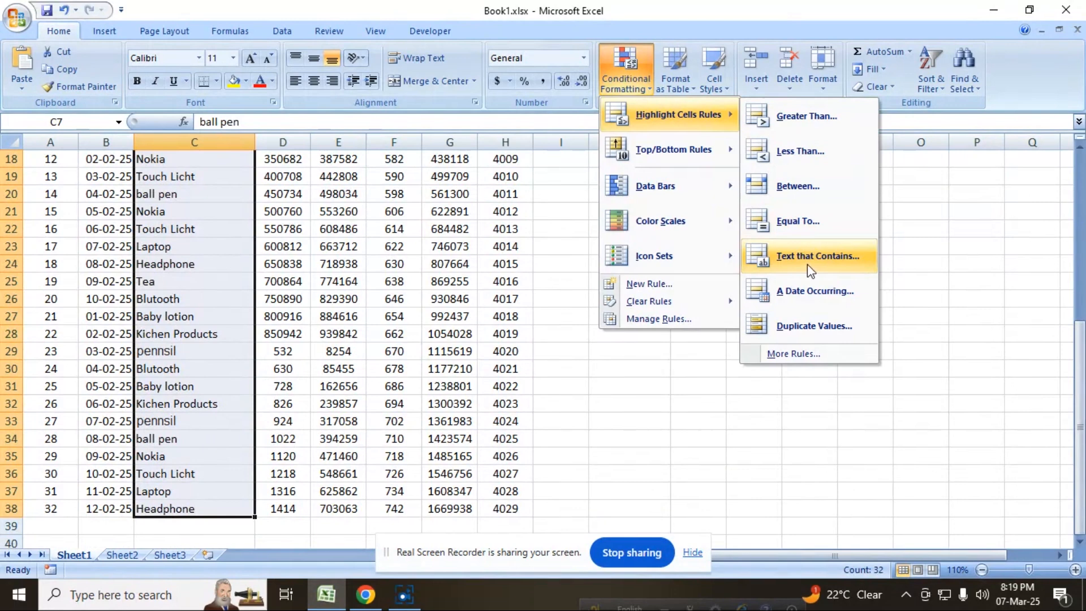
click(806, 264)
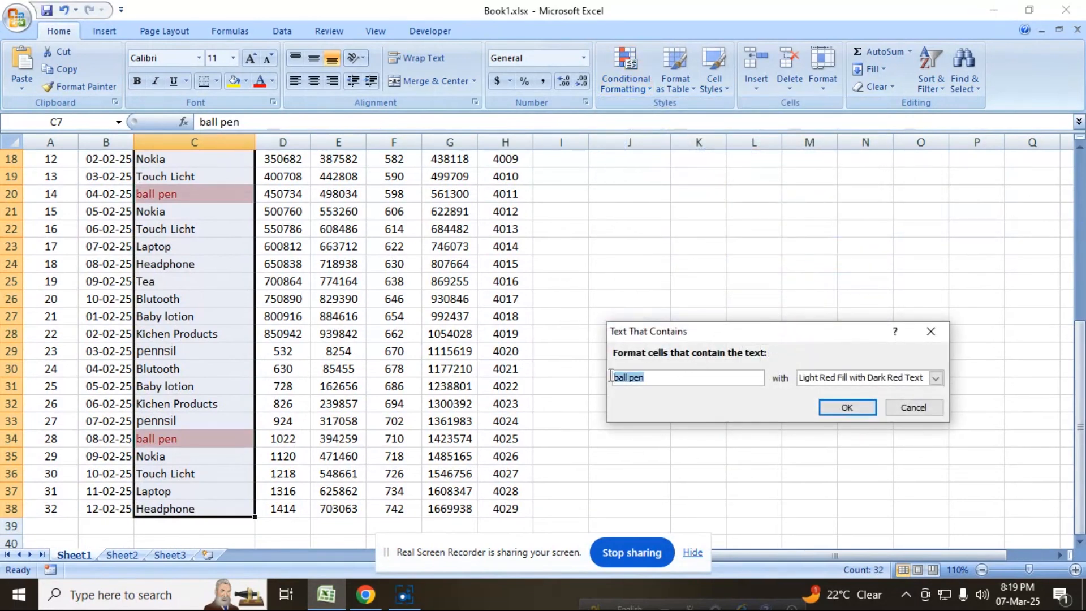
text(Laptop)
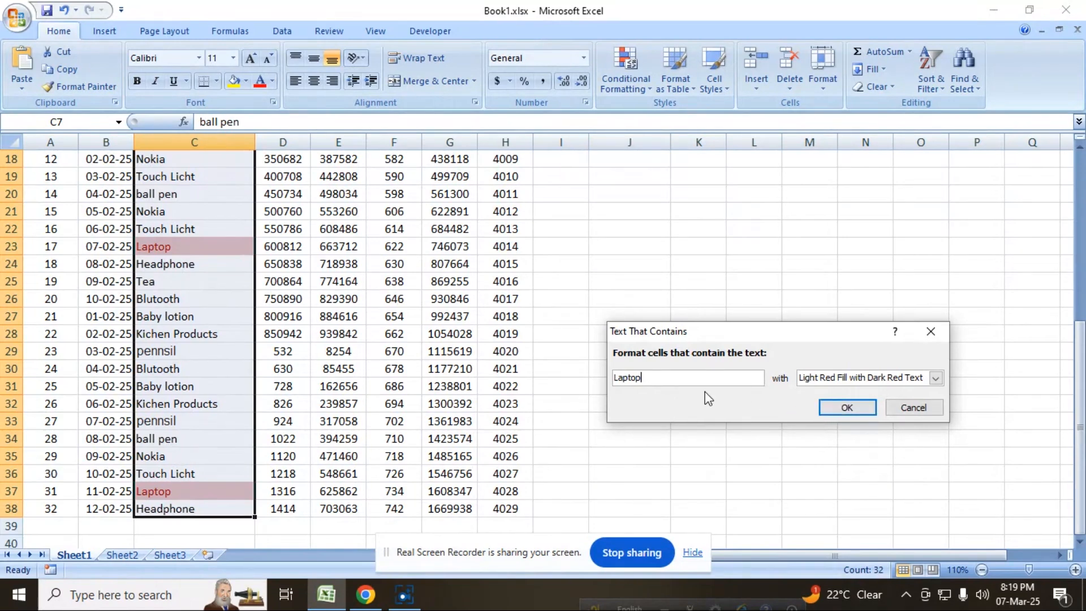
click(843, 415)
scroll(192, 339, up, 5)
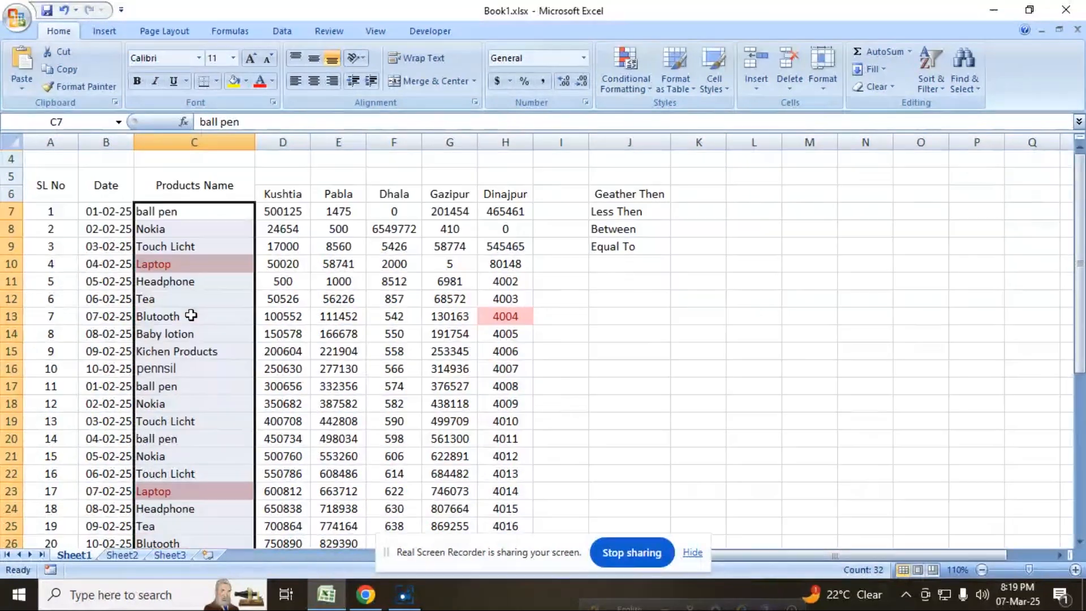
scroll(189, 315, down, 5)
scroll(187, 316, up, 3)
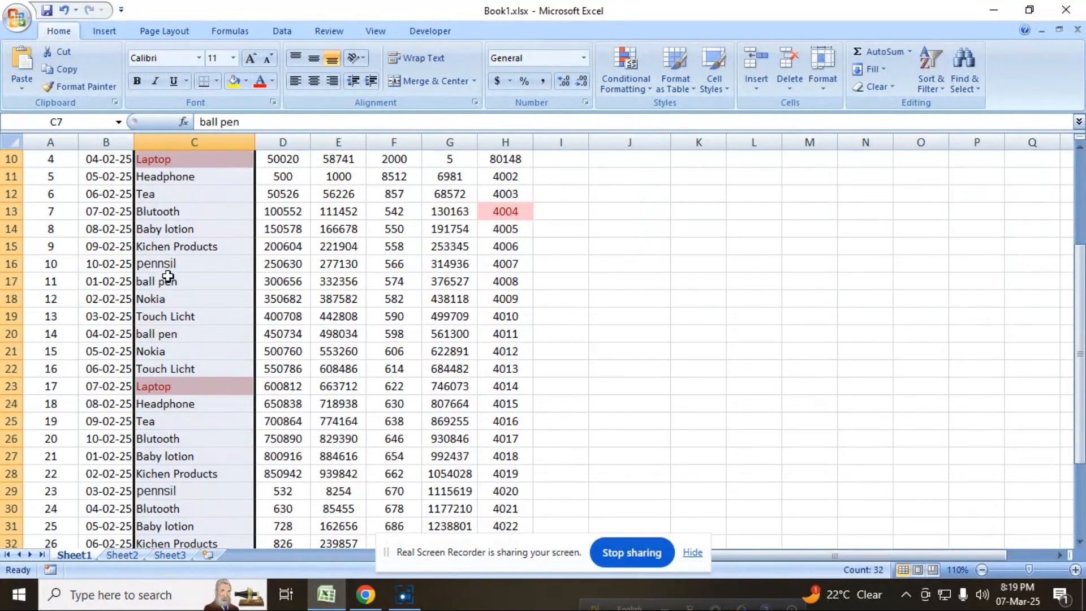
scroll(168, 277, up, 3)
Step: Enter the label Text That Contains in J10 below the other rule names
click(625, 74)
mouse_move(662, 113)
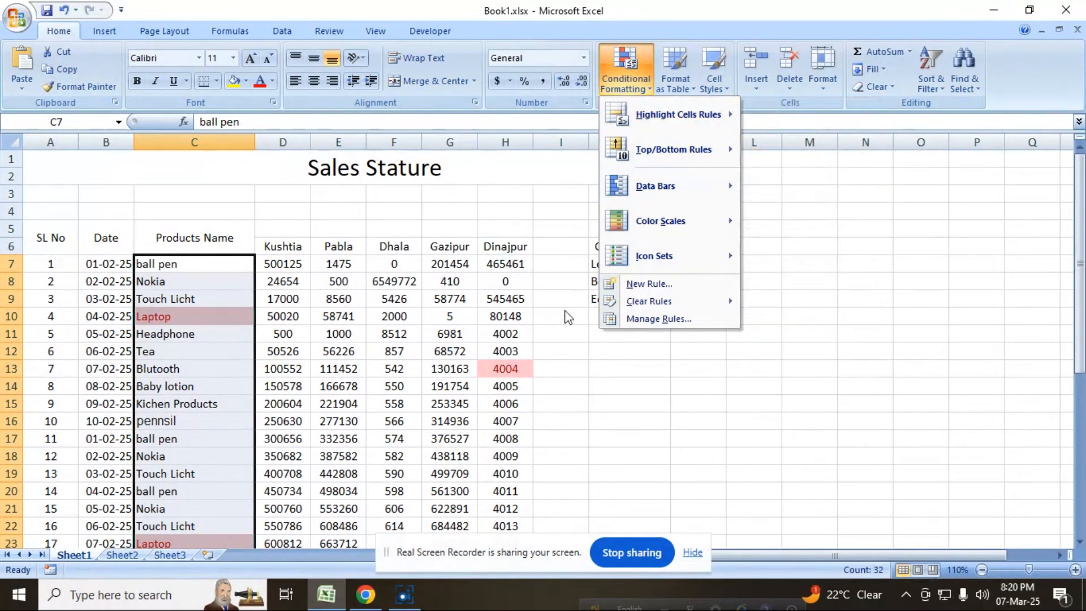
click(631, 375)
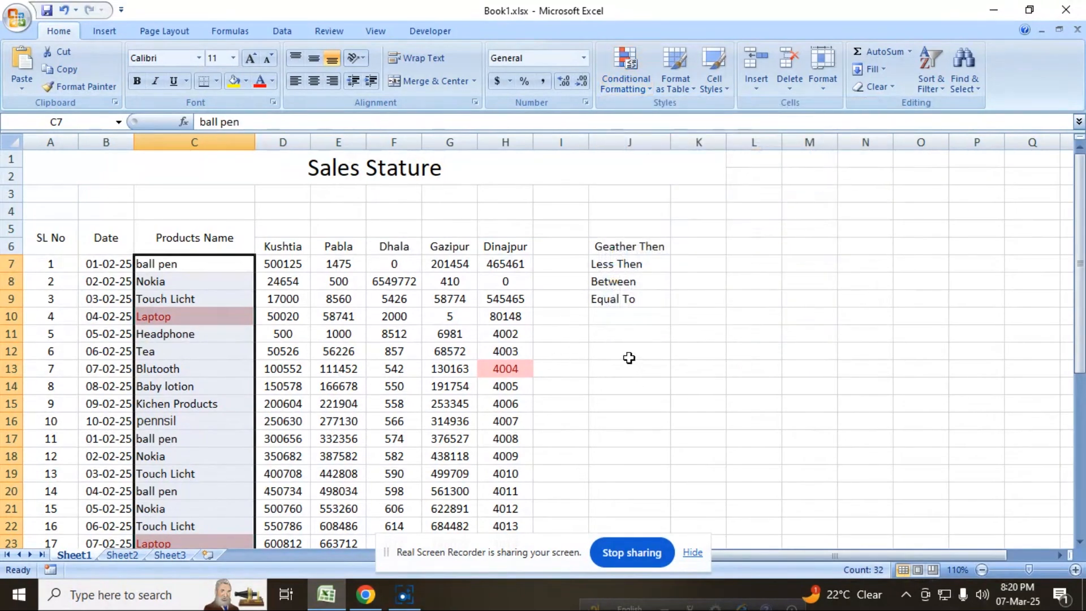
click(617, 317)
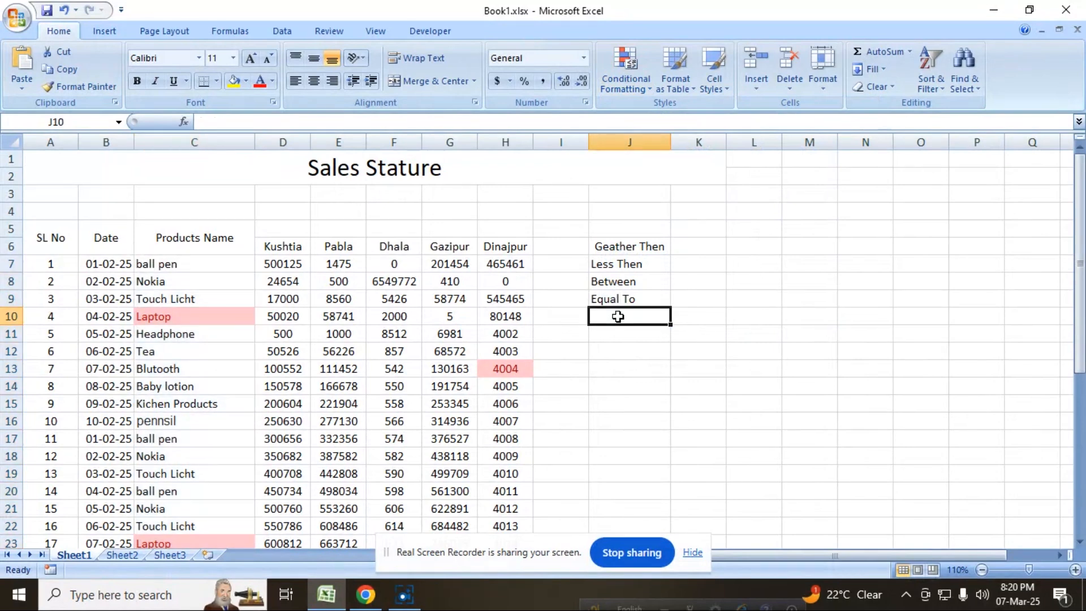
click(626, 74)
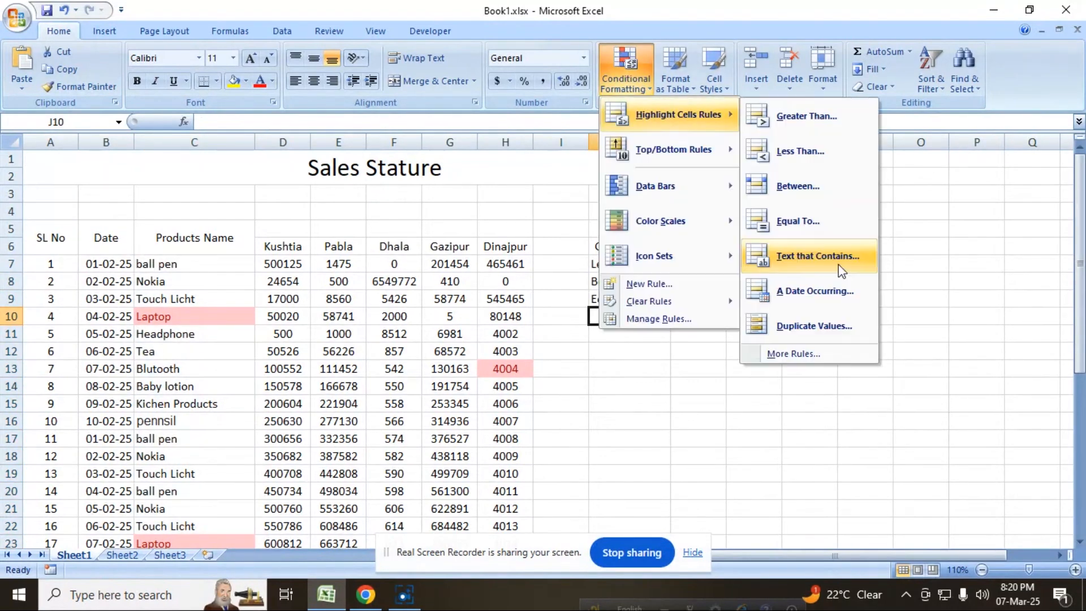
click(838, 264)
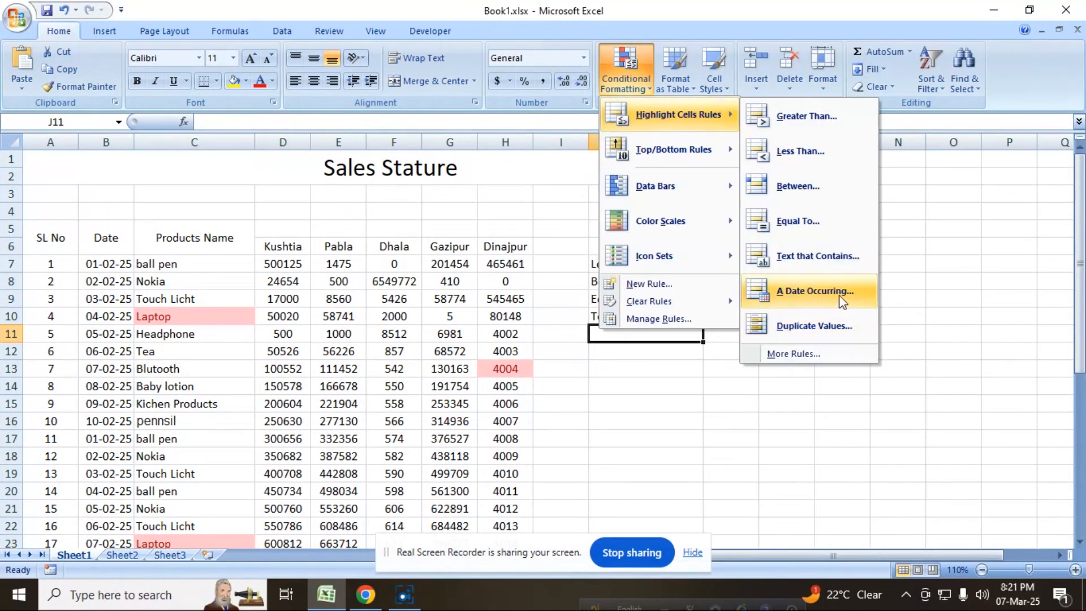
click(656, 370)
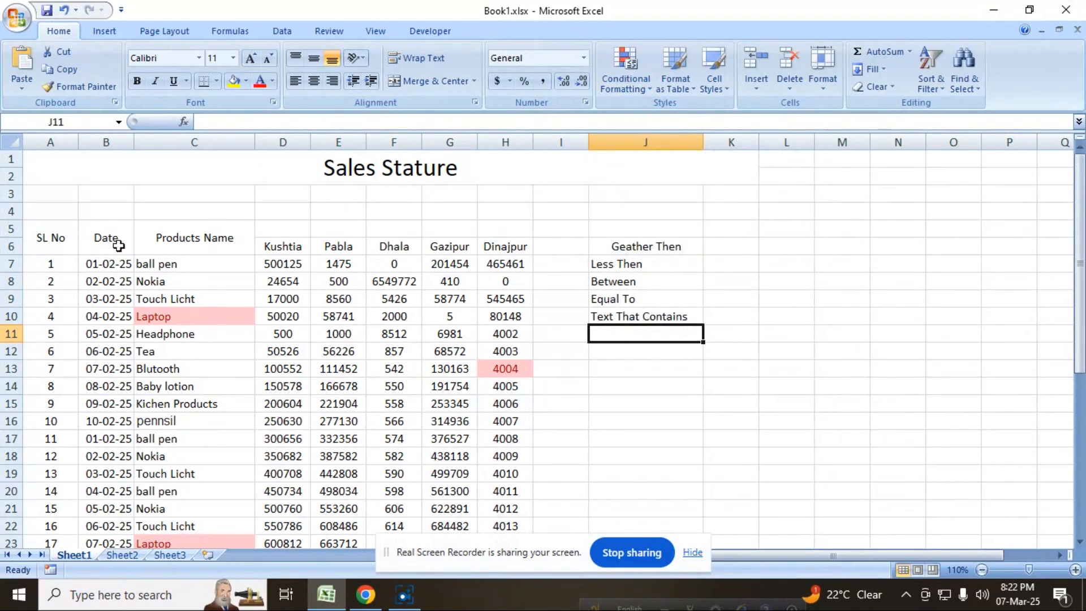
Step: Start an A Date Occurring highlight rule for the dates in B7:B38
click(113, 261)
drag(113, 262, 119, 511)
scroll(119, 497, up, 6)
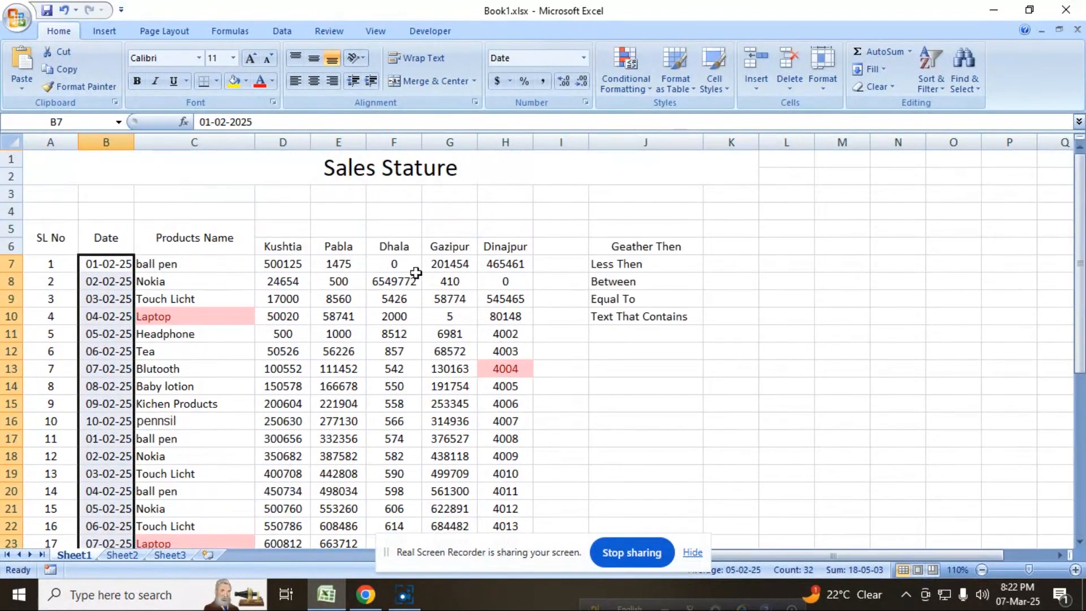
click(649, 87)
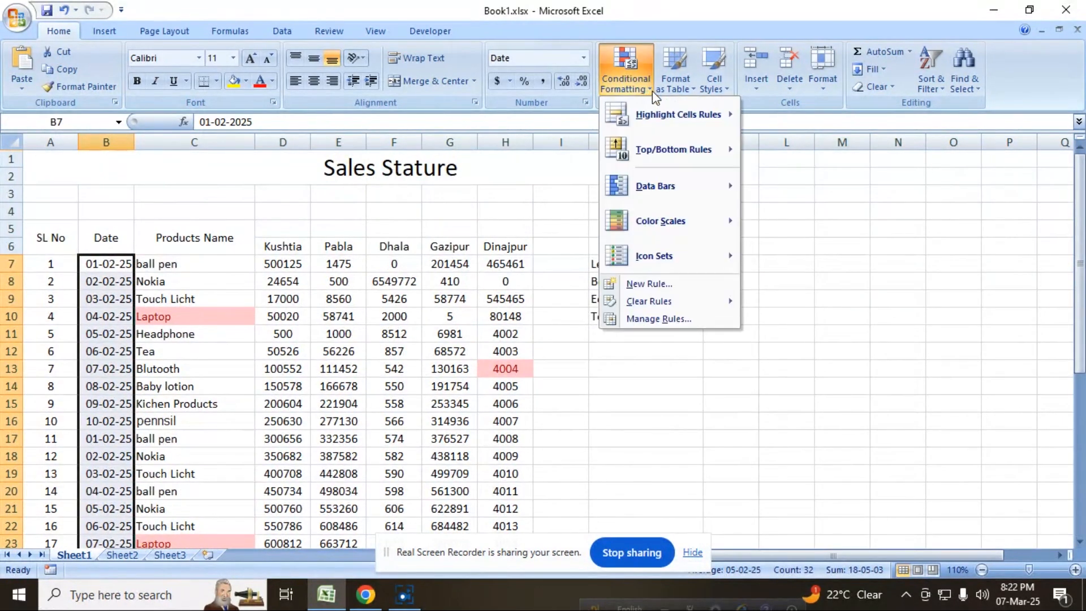
mouse_move(651, 102)
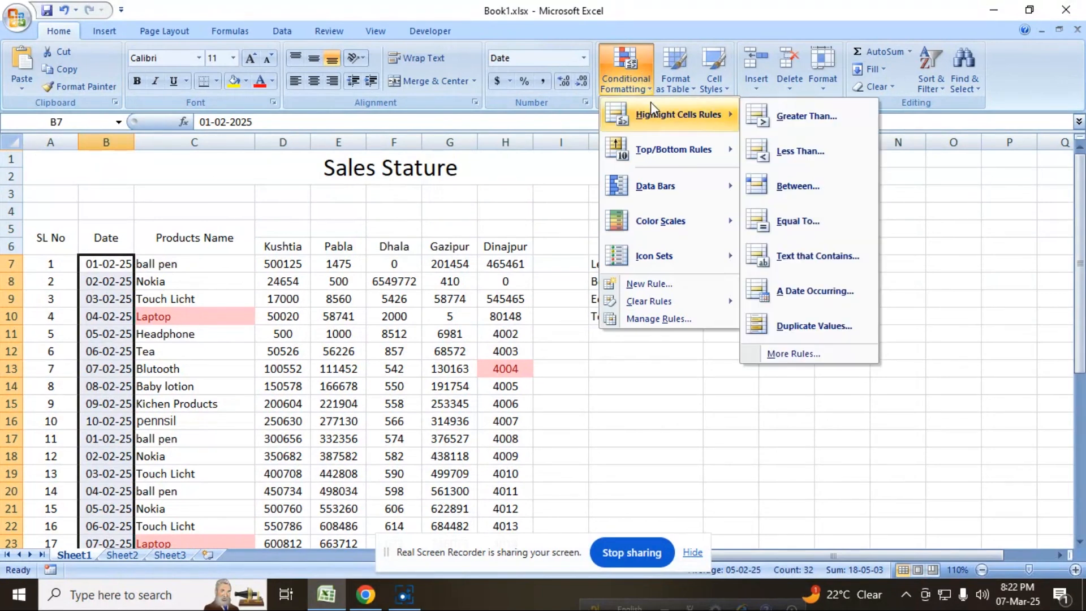
click(819, 293)
drag(821, 321, 455, 165)
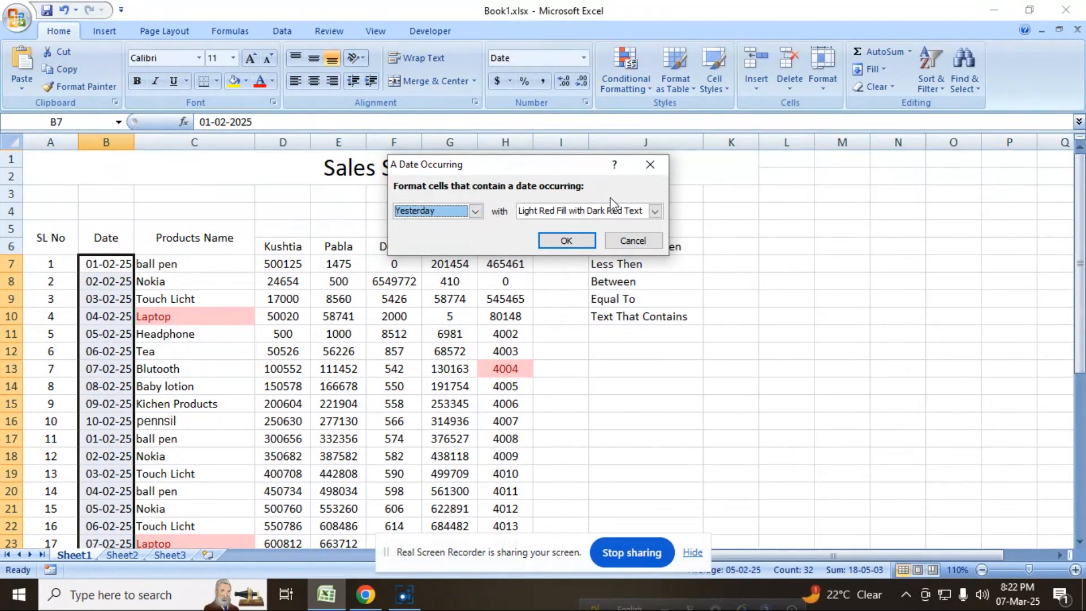
Step: Apply the date rule for Yesterday with Yellow Fill with Dark Yellow Text and check the date column
click(654, 211)
click(590, 238)
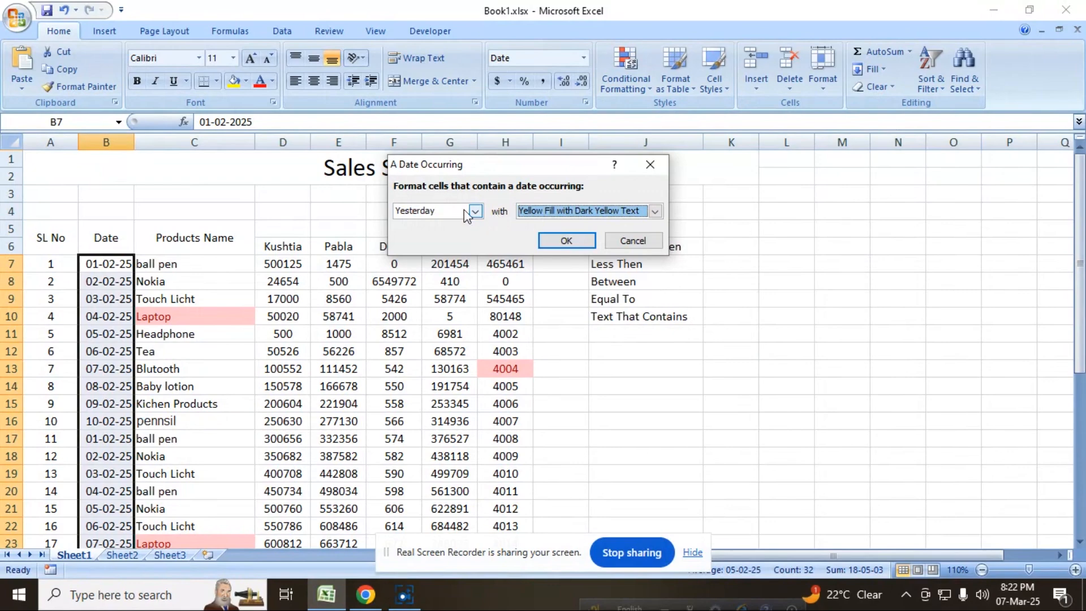
click(566, 242)
scroll(312, 339, down, 9)
scroll(313, 339, up, 7)
scroll(313, 339, down, 8)
Step: Change the date in B33 to 06-03-25 and the date in B30 to 04-03-25
click(225, 387)
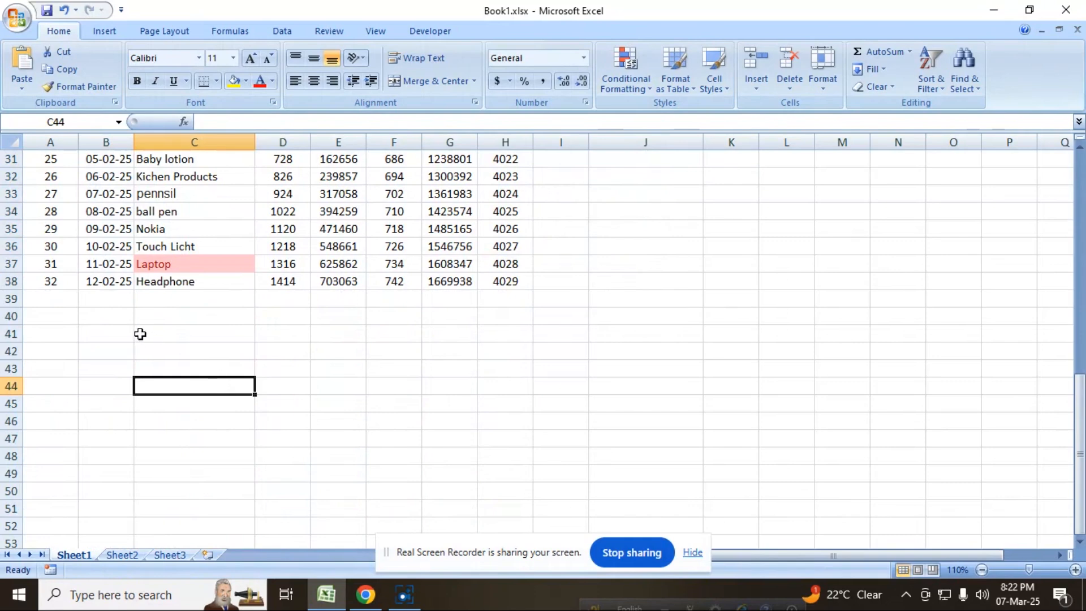
click(103, 287)
double_click(112, 282)
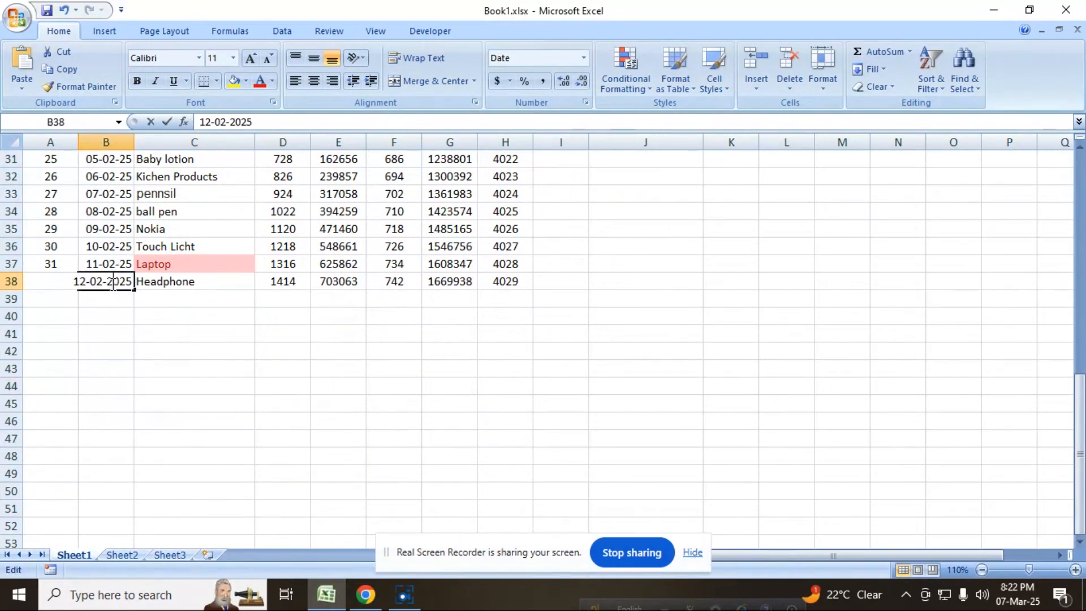
scroll(109, 260, up, 2)
double_click(109, 247)
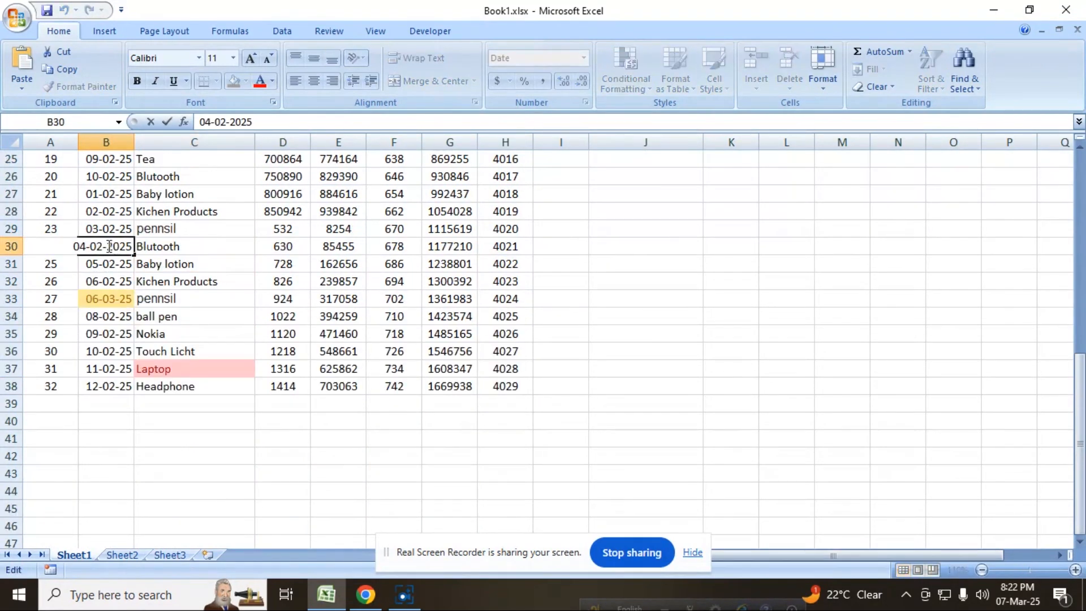
key(BackSpace)
text(3)
click(191, 403)
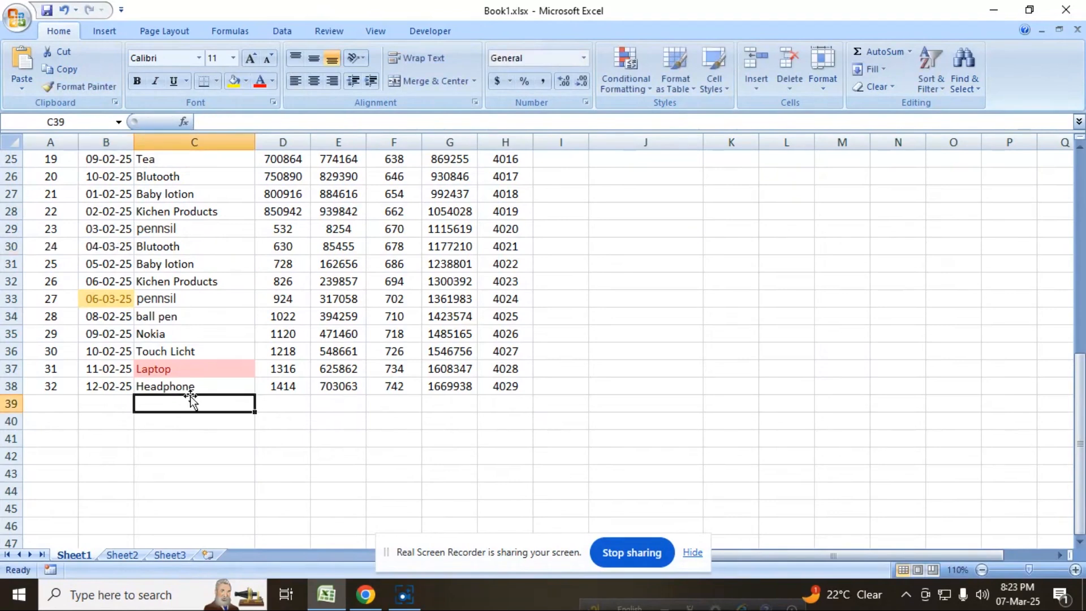
Step: Set up another A Date Occurring rule on B7:B38 for Yesterday with Yellow Fill with Dark Yellow Text and check the preview
scroll(196, 440, up, 3)
scroll(197, 439, up, 5)
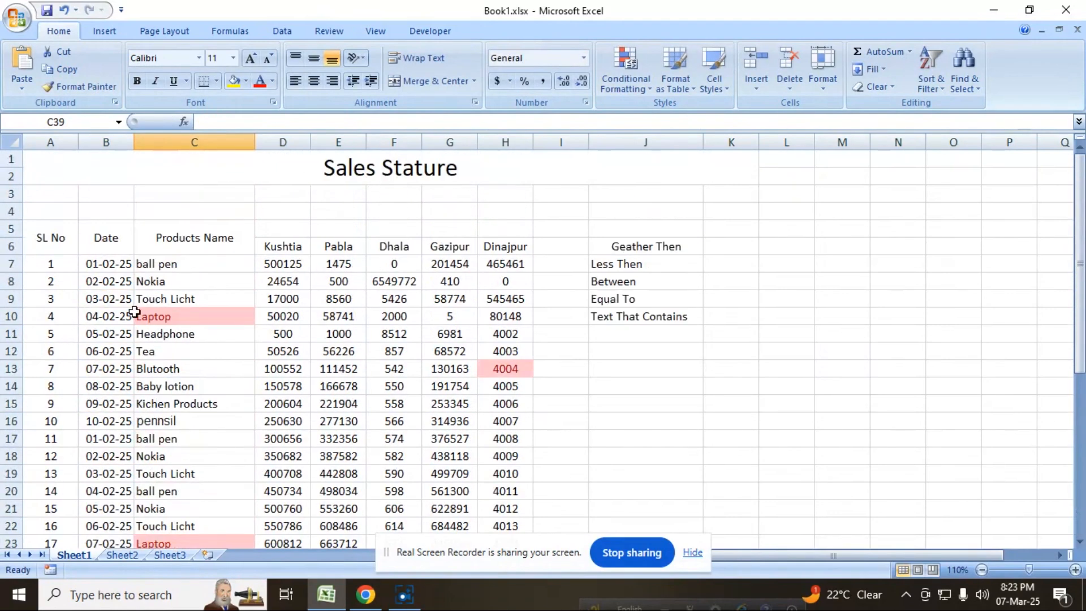
drag(93, 199, 88, 510)
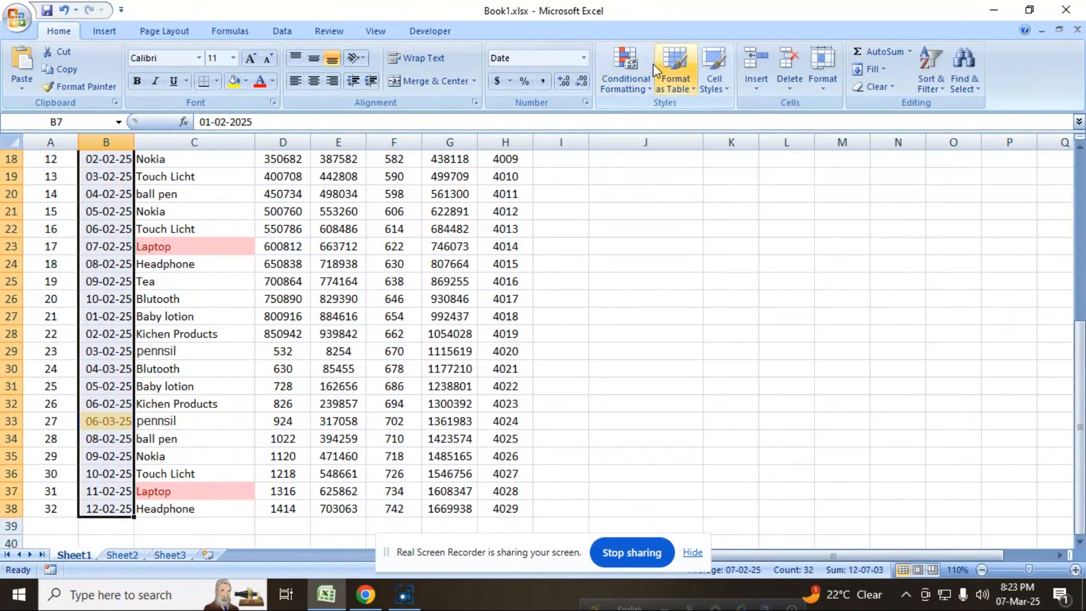
click(651, 82)
mouse_move(654, 108)
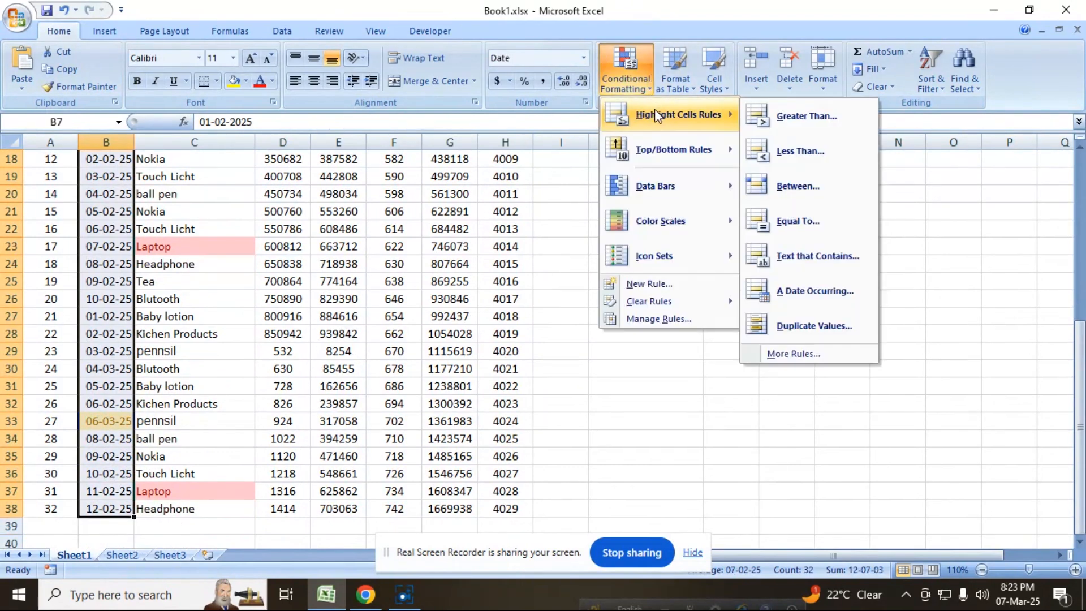
click(836, 287)
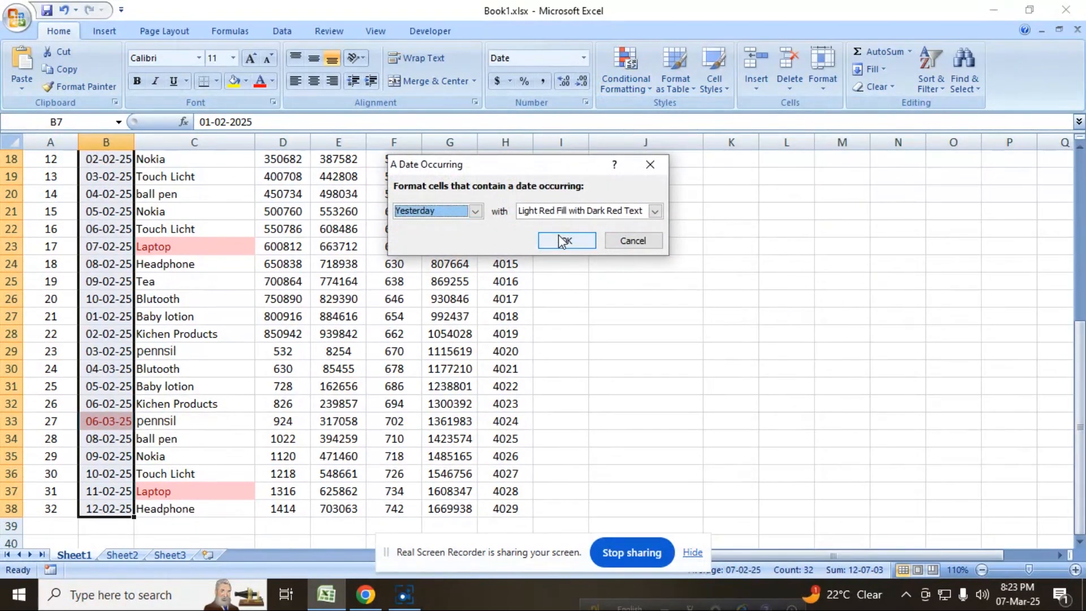
key(Tab)
key(alt+Down)
key(Down)
key(Return)
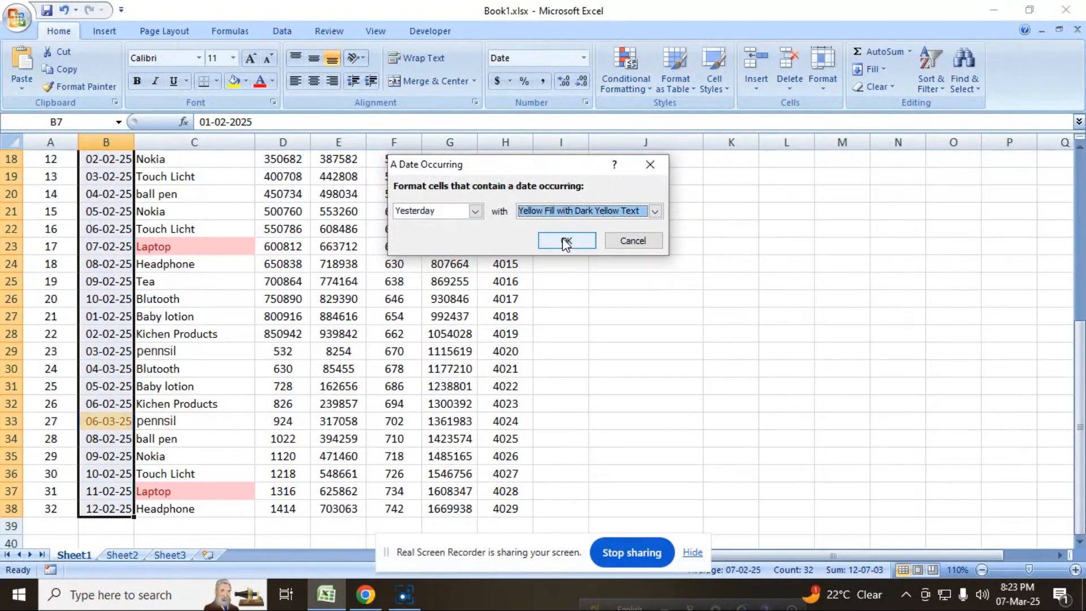
scroll(229, 239, up, 2)
scroll(136, 297, down, 4)
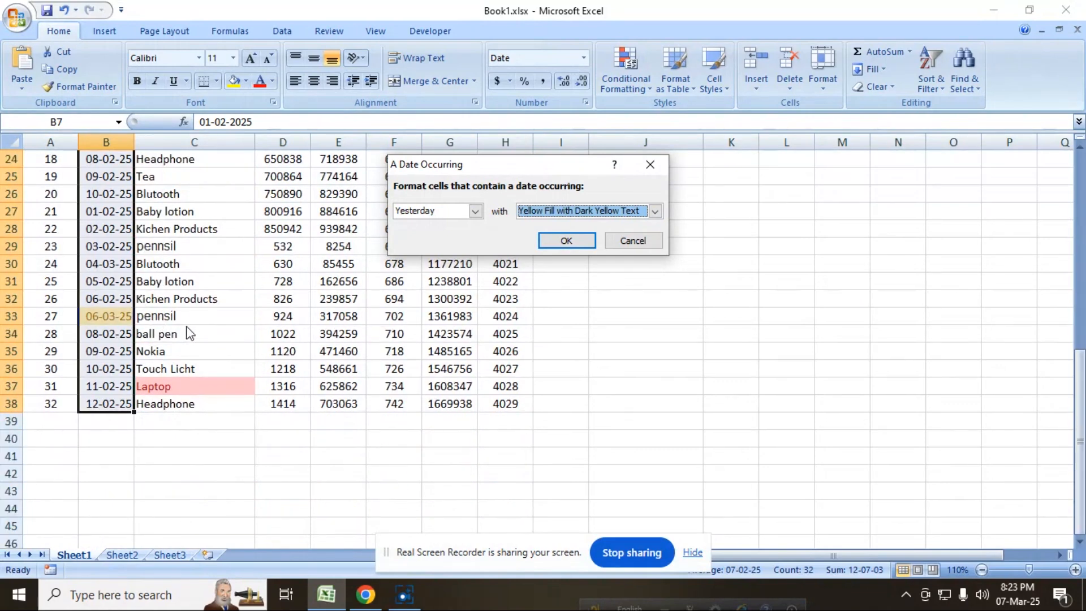
Step: Try Today as the rule's date period, switch it to Tomorrow and apply the rule
click(479, 213)
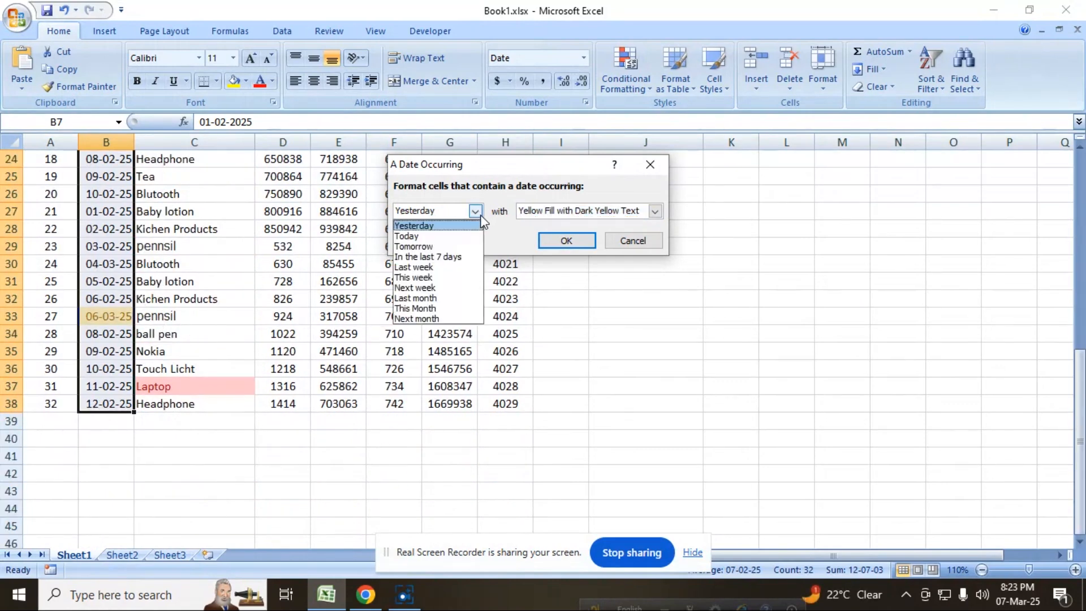
click(452, 236)
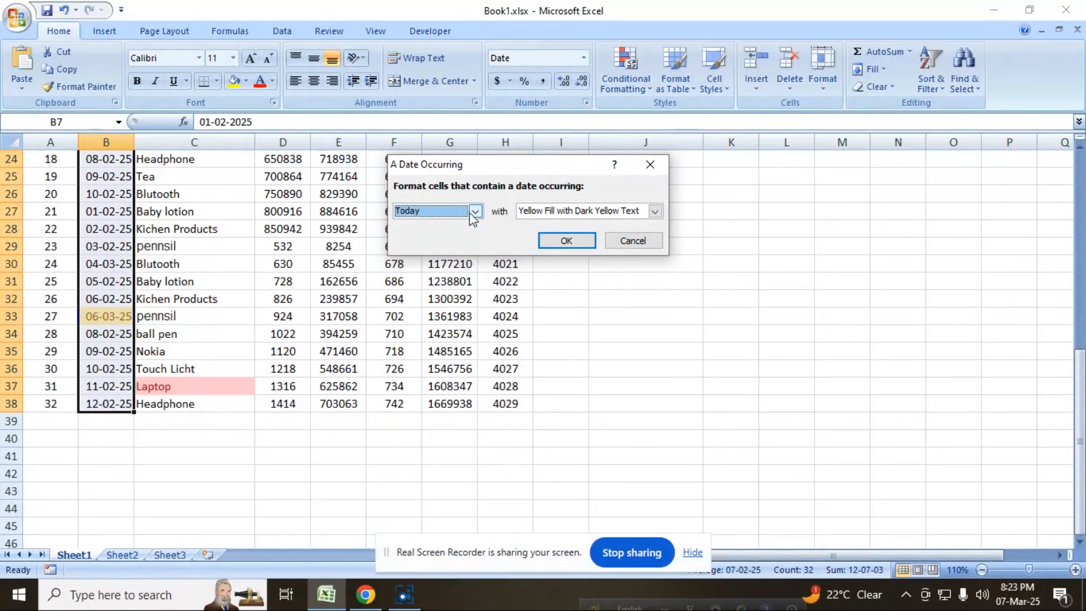
click(475, 212)
click(446, 243)
click(563, 240)
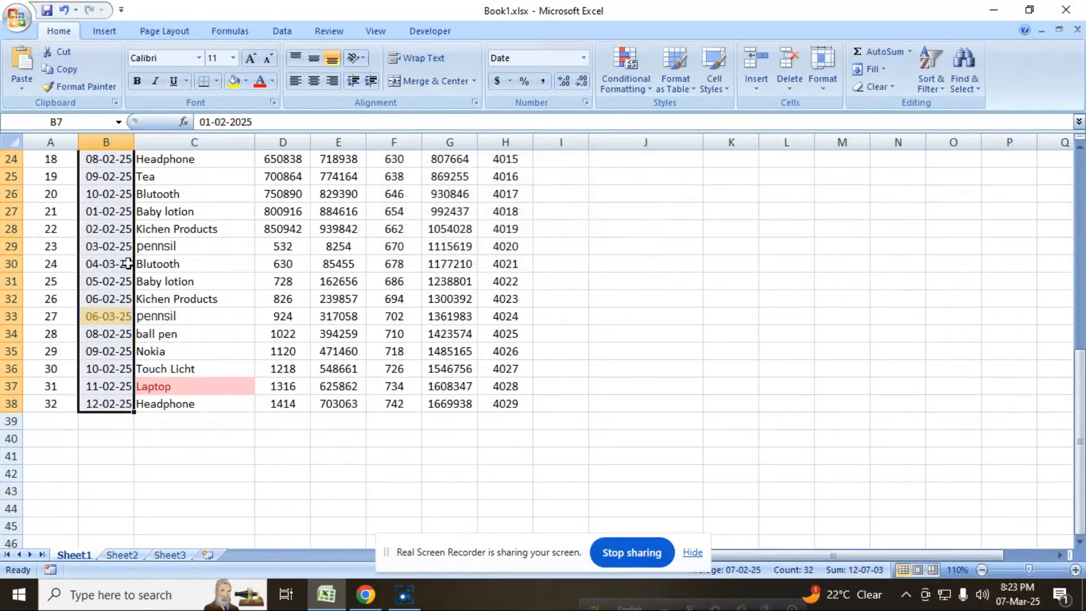
Step: Start a new A Date Occurring rule on B7:B38, trying Tomorrow and In the last 7 days with Yellow Fill with Dark Yellow Text
scroll(117, 288, up, 2)
click(626, 68)
mouse_move(691, 113)
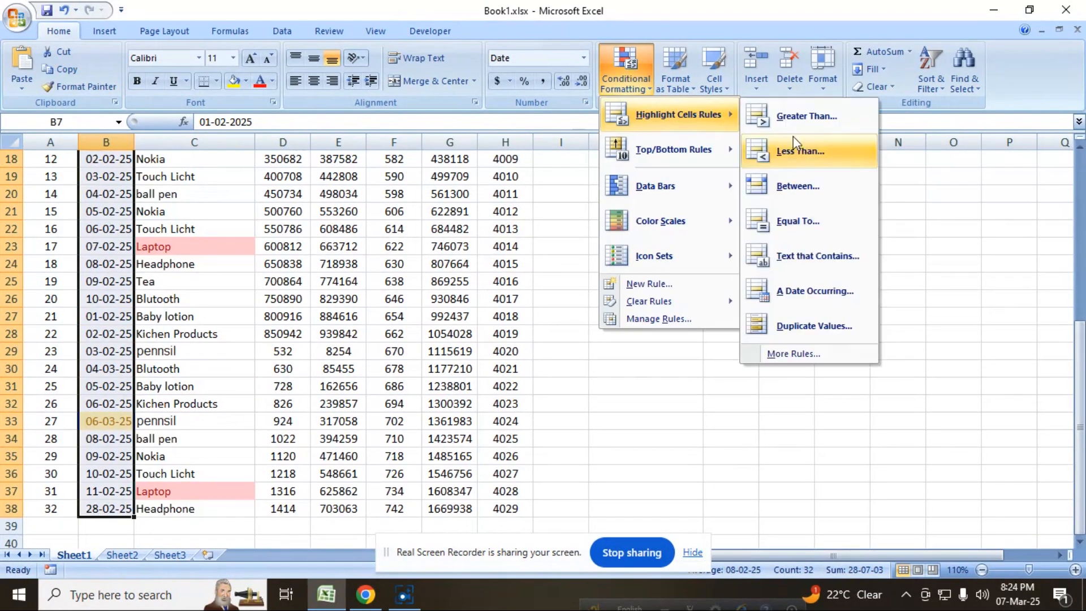
click(820, 297)
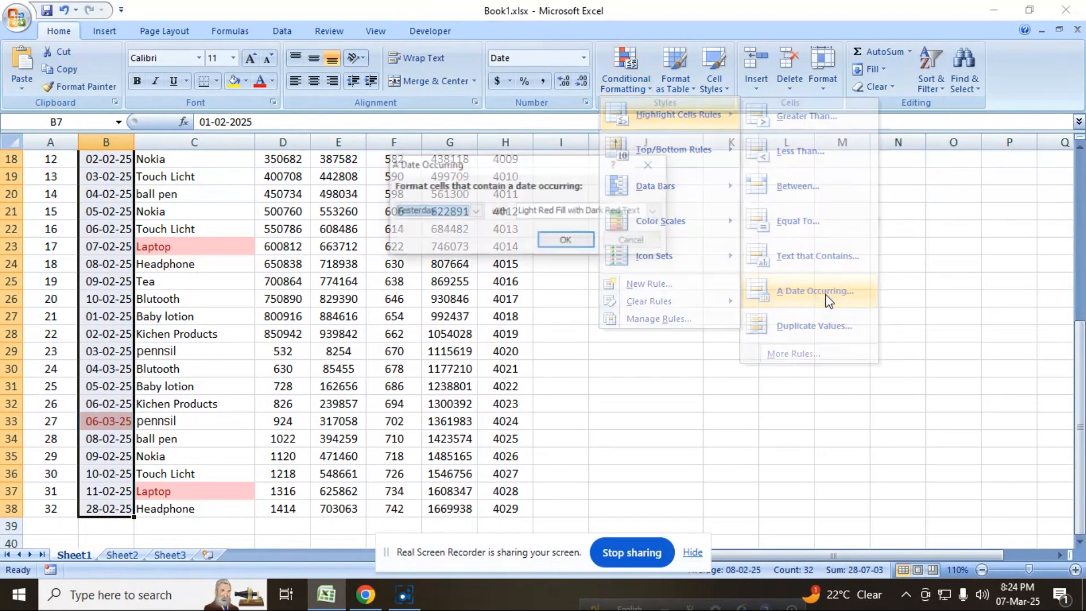
click(475, 210)
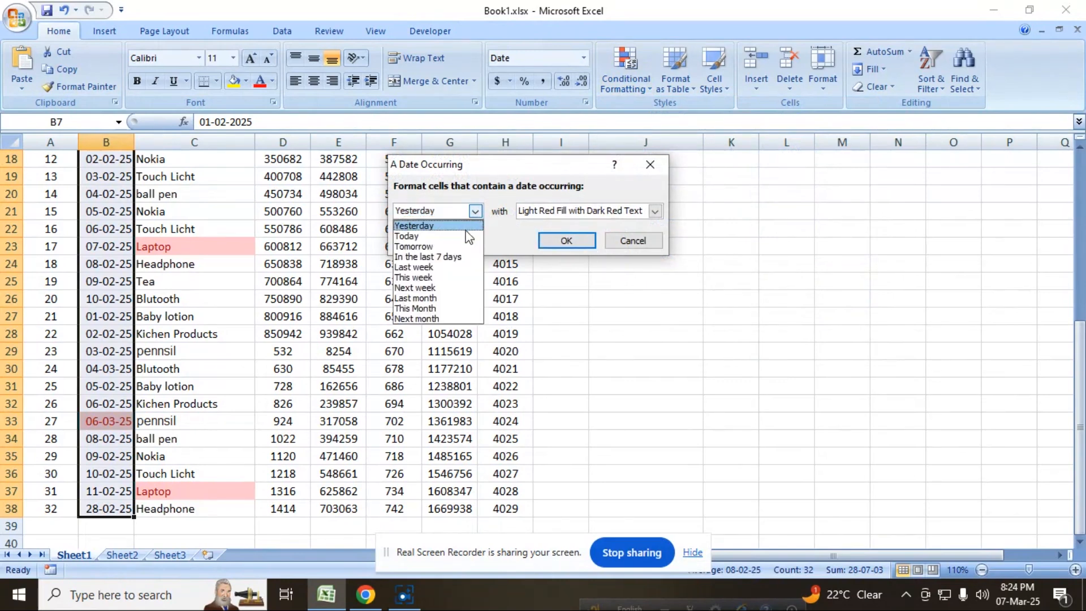
click(462, 247)
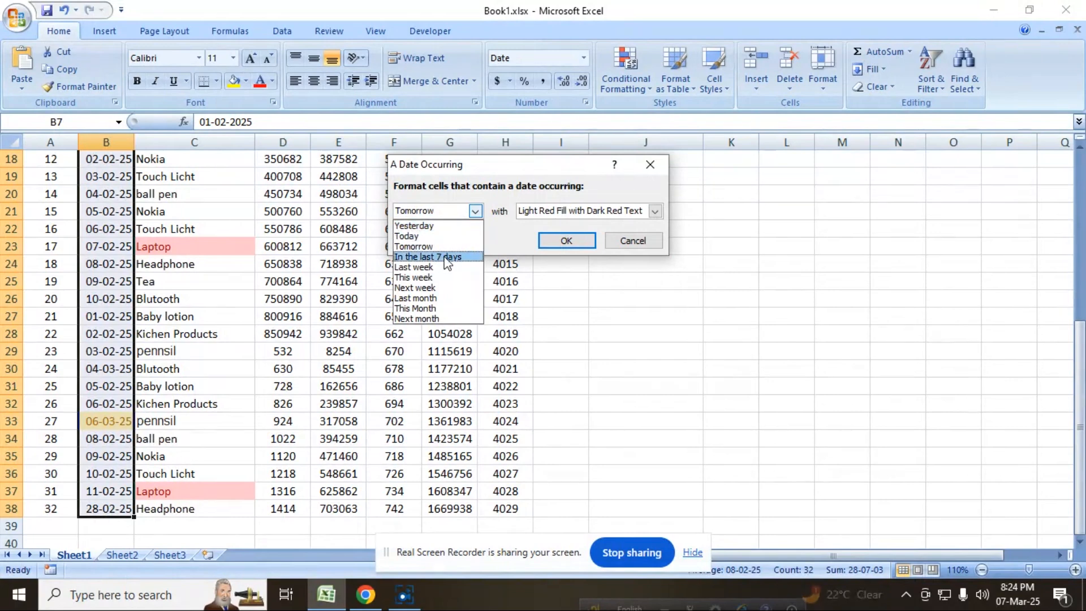
click(451, 258)
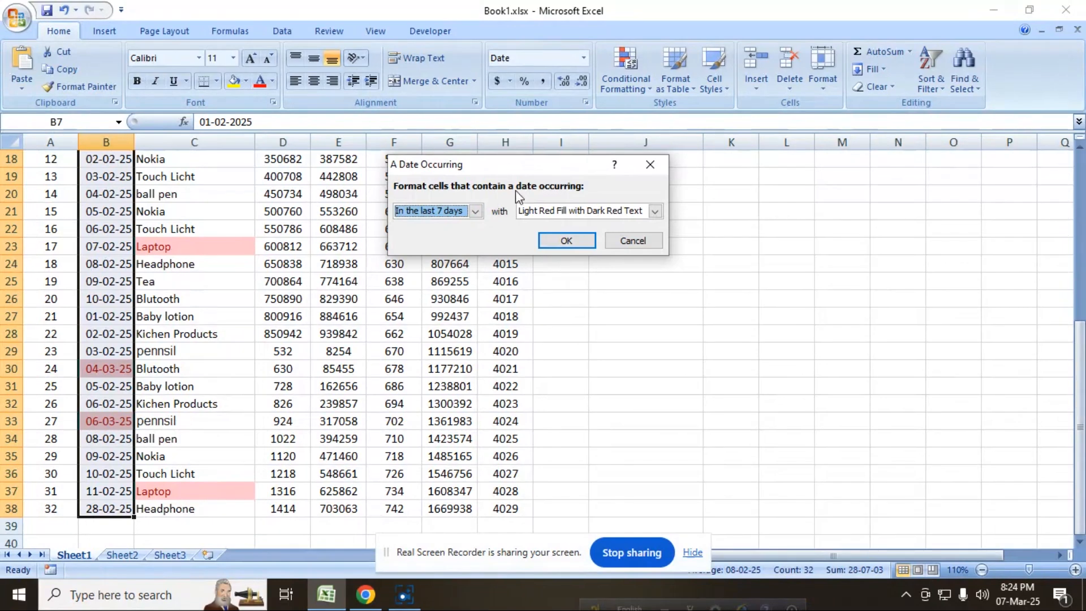
click(549, 209)
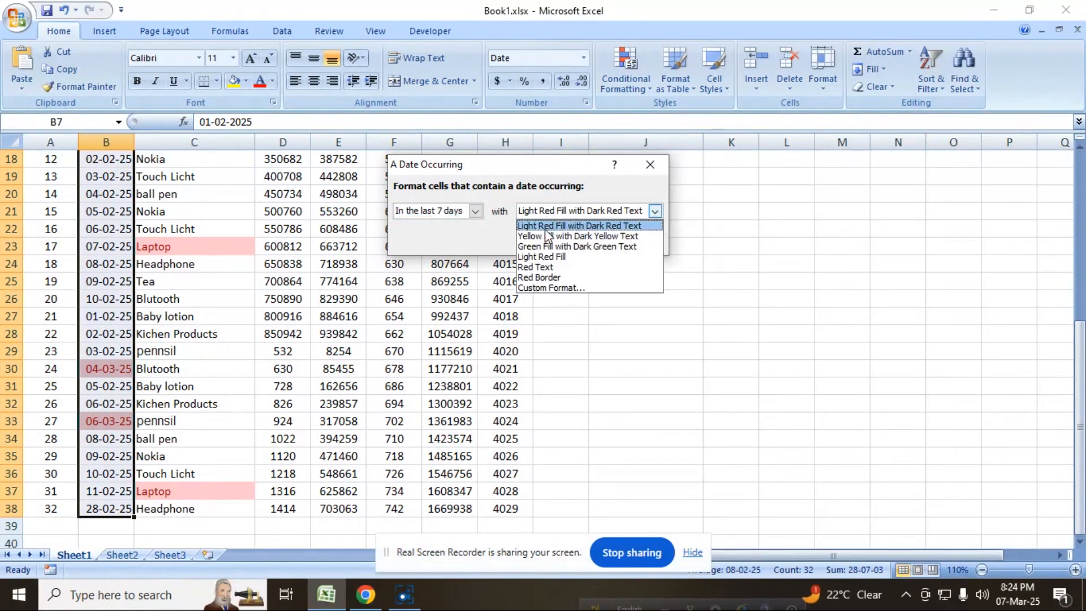
click(544, 233)
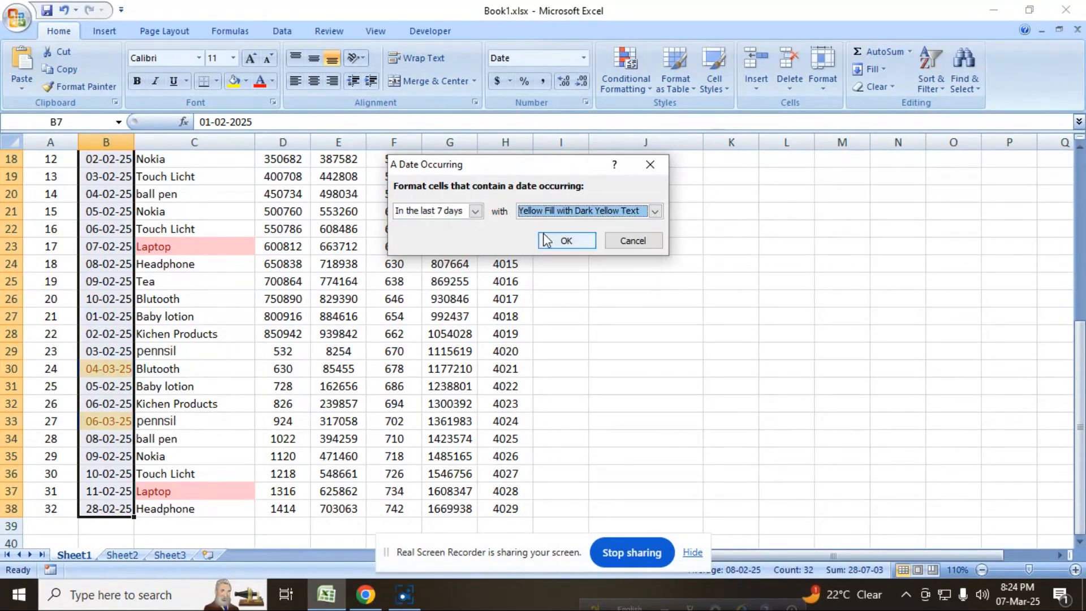
Step: Try Last week, This week and Next week in turn as the rule's date period
click(478, 214)
click(453, 267)
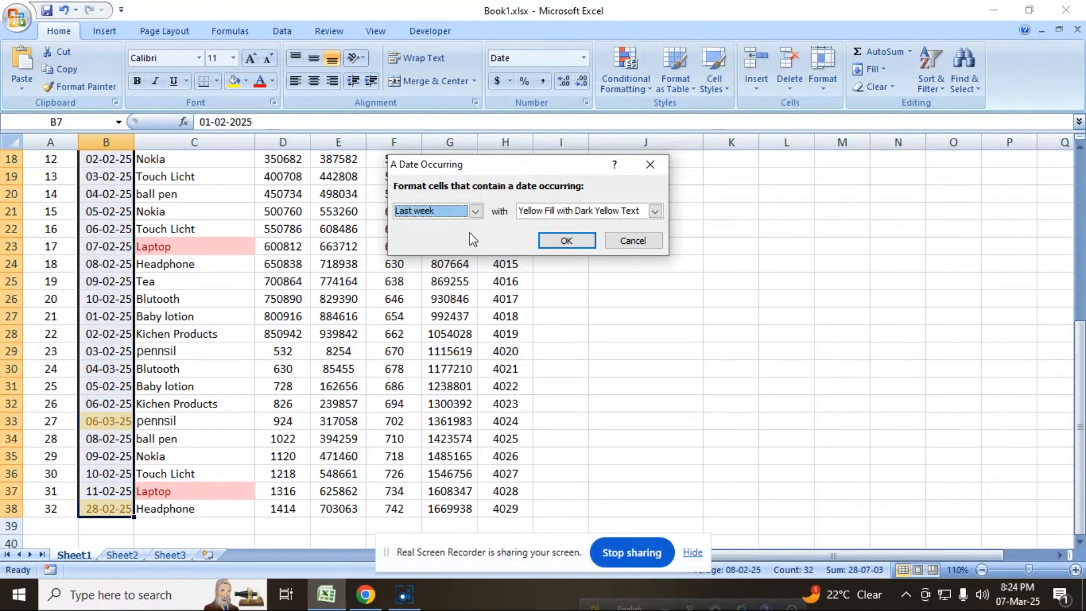
click(477, 212)
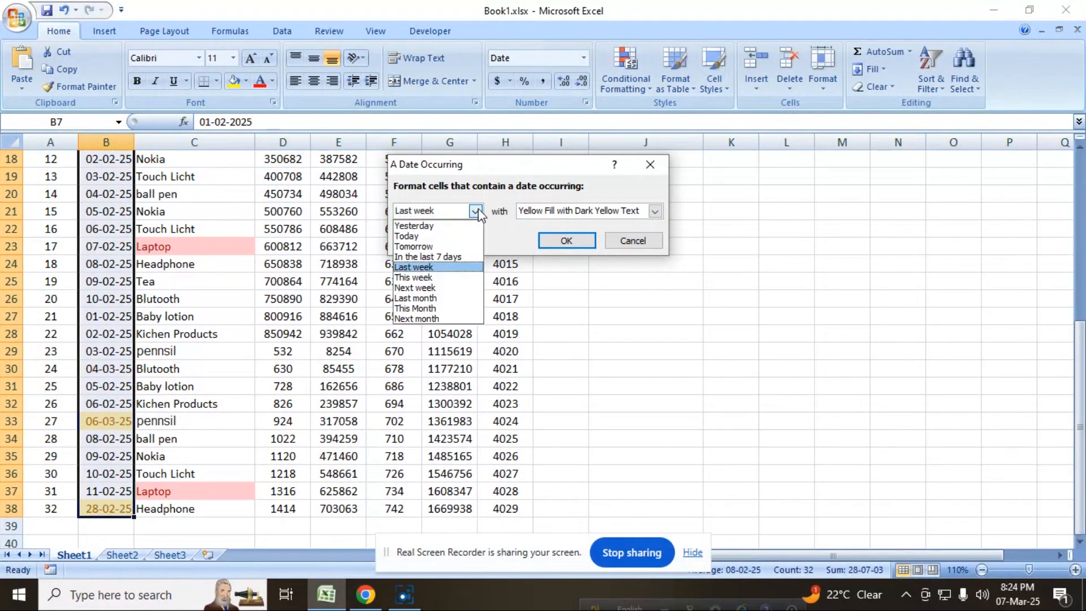
click(435, 278)
click(472, 215)
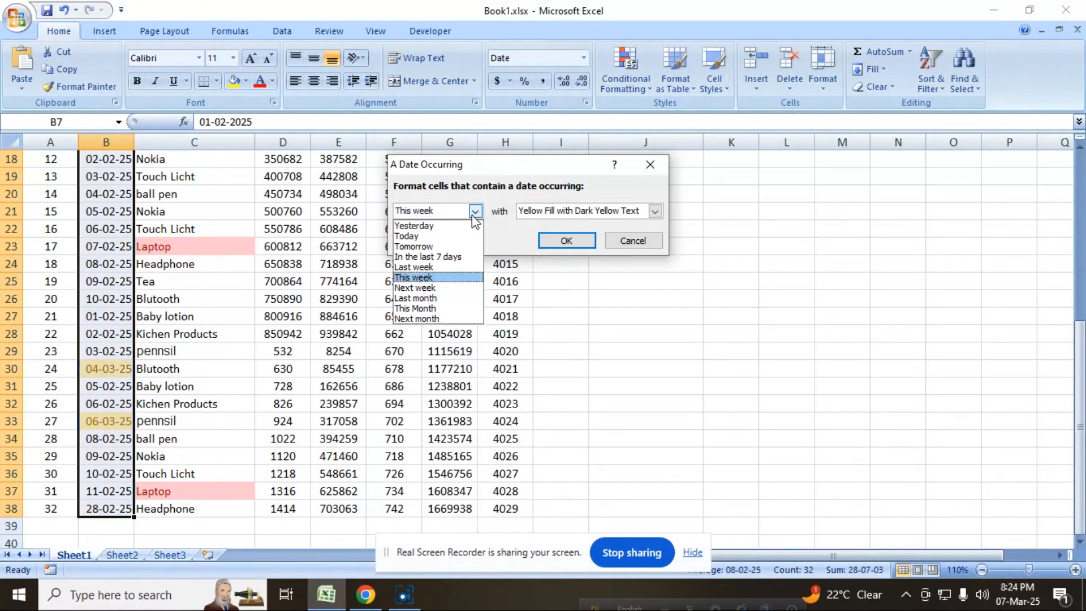
click(418, 289)
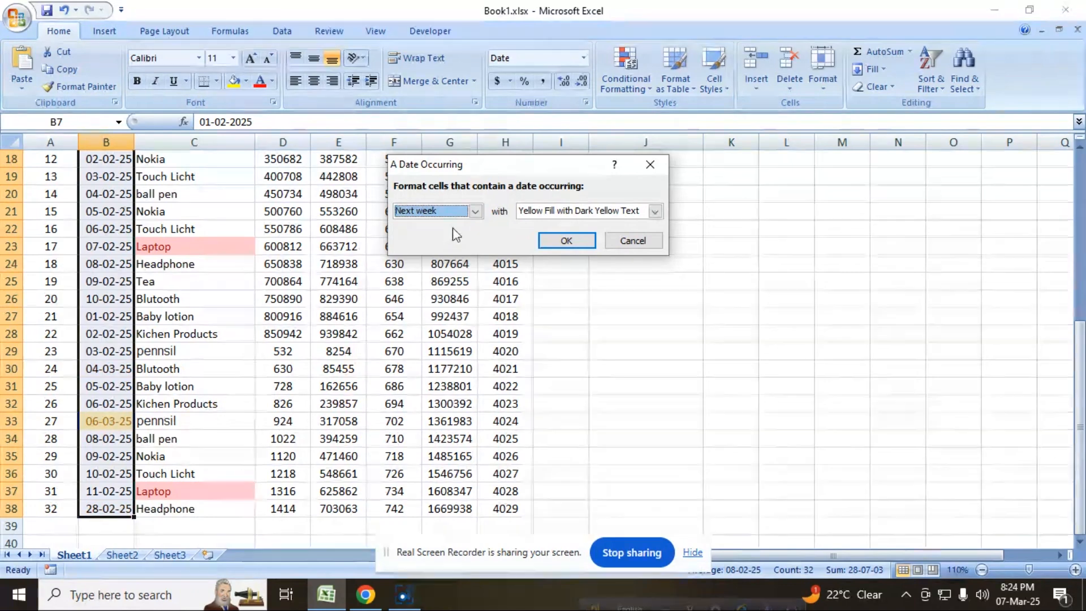
Step: Try Last month and This Month as the rule's date period, checking the date column's preview for each
click(476, 212)
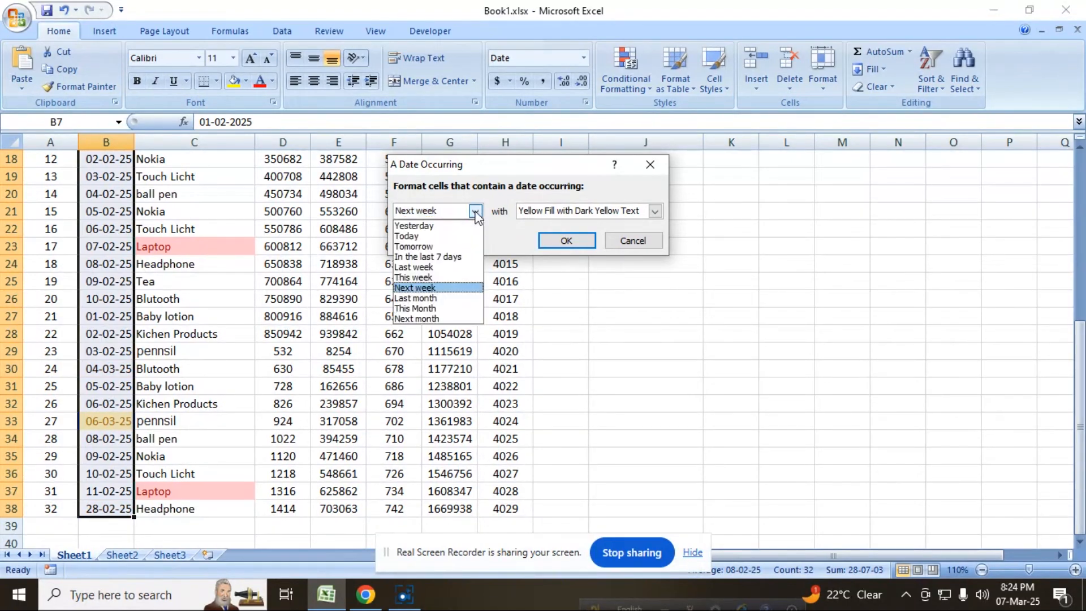
click(439, 299)
scroll(182, 279, up, 6)
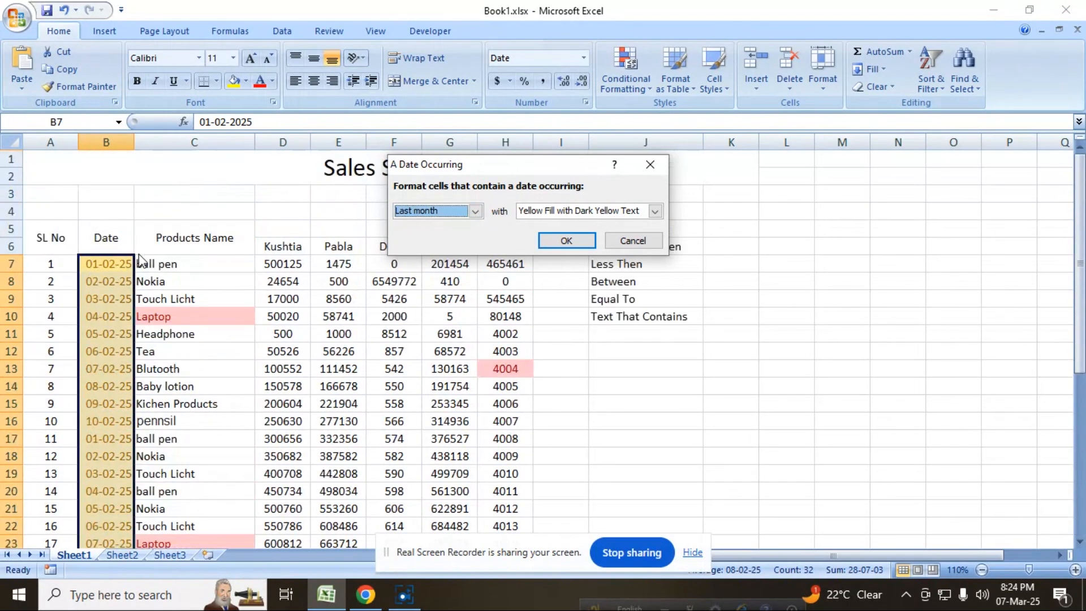
scroll(133, 301, down, 8)
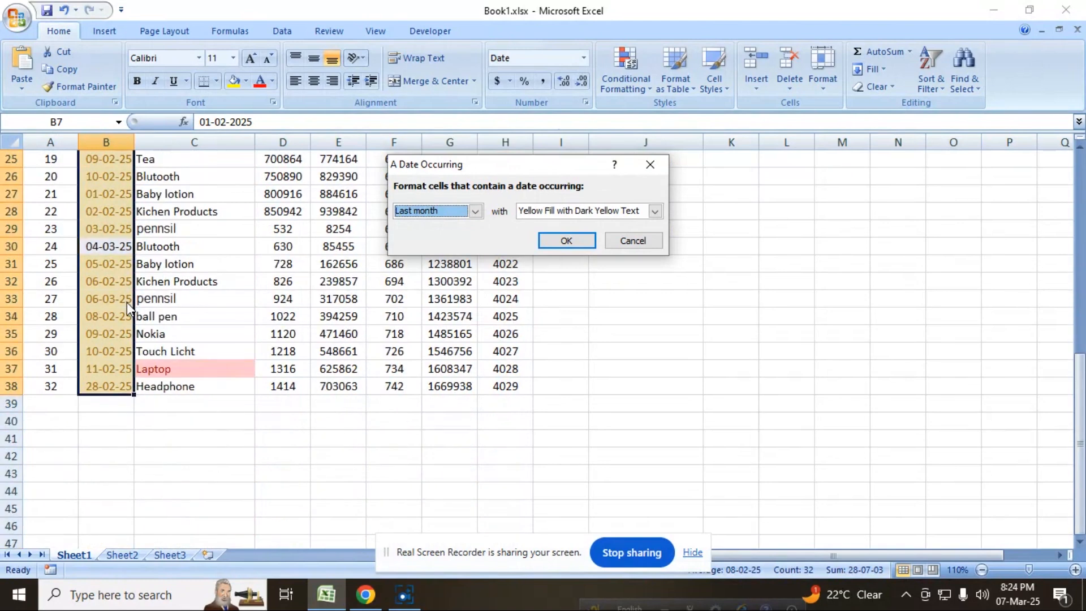
click(475, 211)
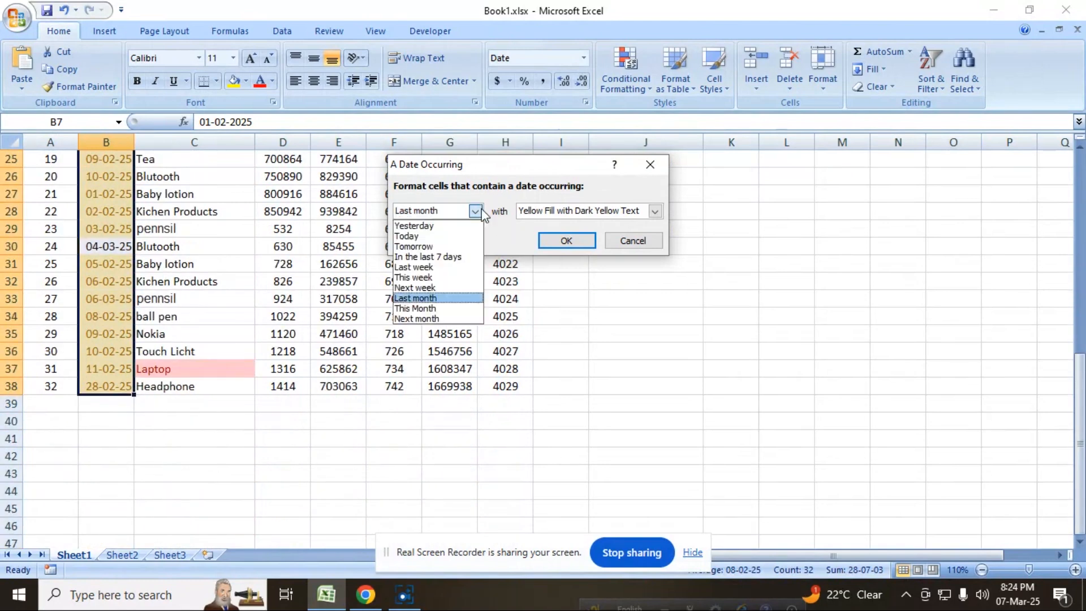
click(424, 310)
scroll(81, 270, up, 4)
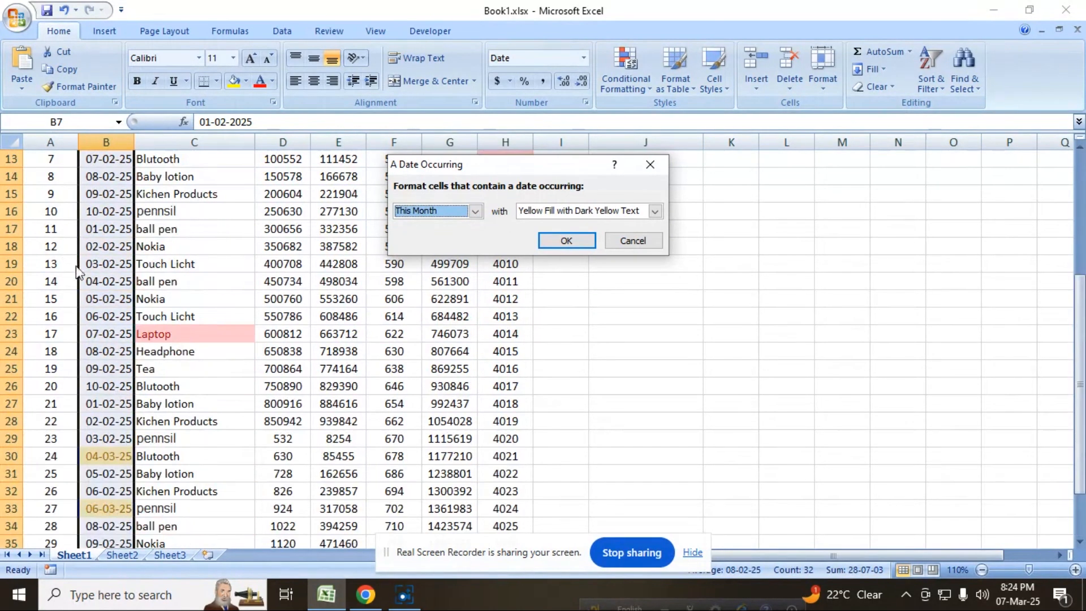
scroll(129, 294, down, 3)
Step: Try Next month as the rule's date period, check the date column and discard the rule
click(475, 211)
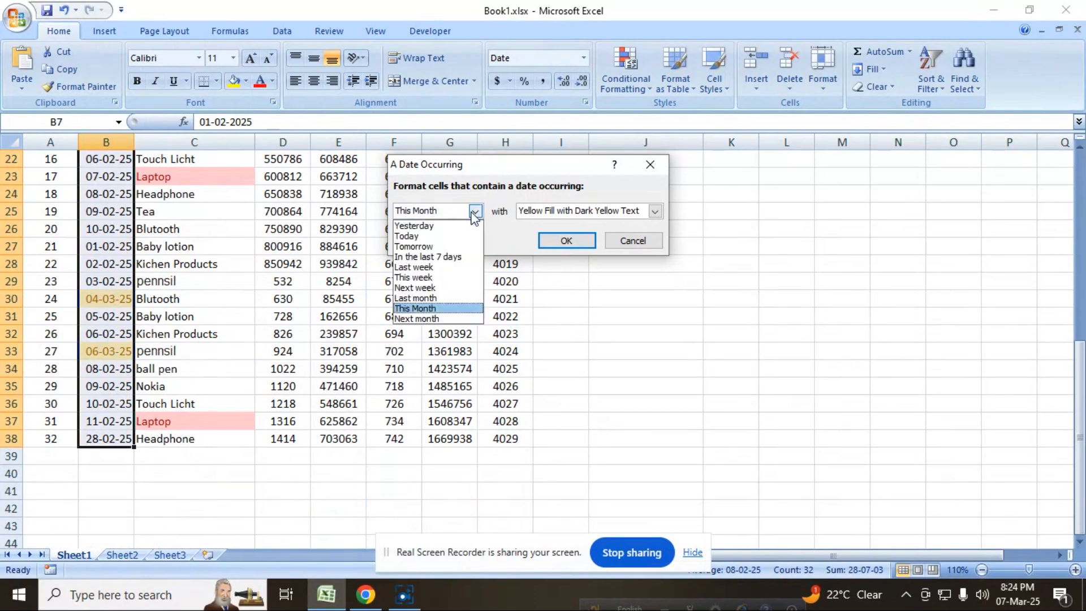
click(428, 320)
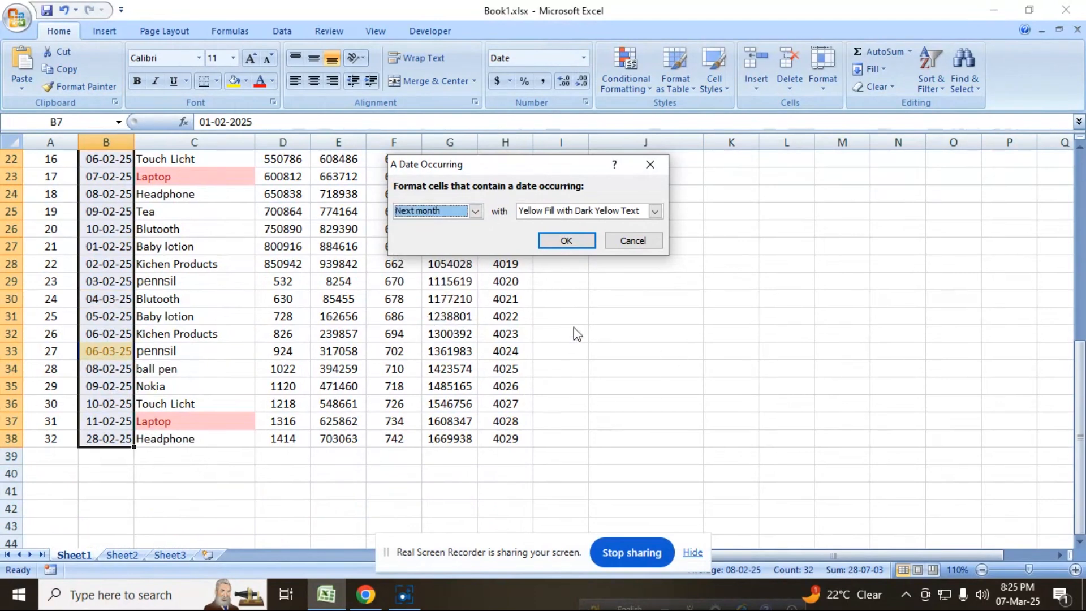
scroll(575, 334, up, 2)
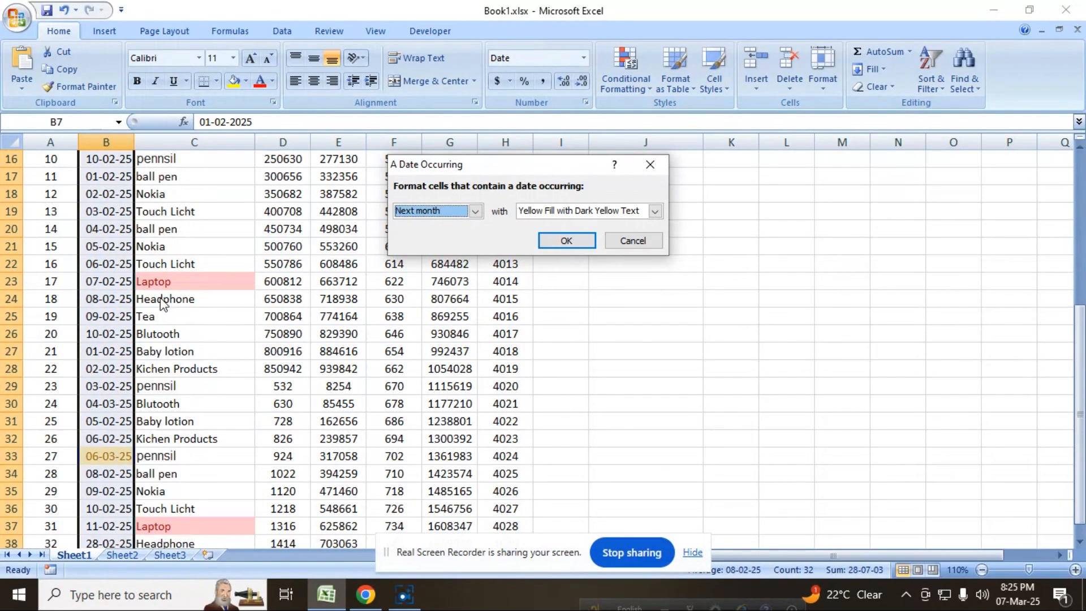
scroll(163, 302, up, 1)
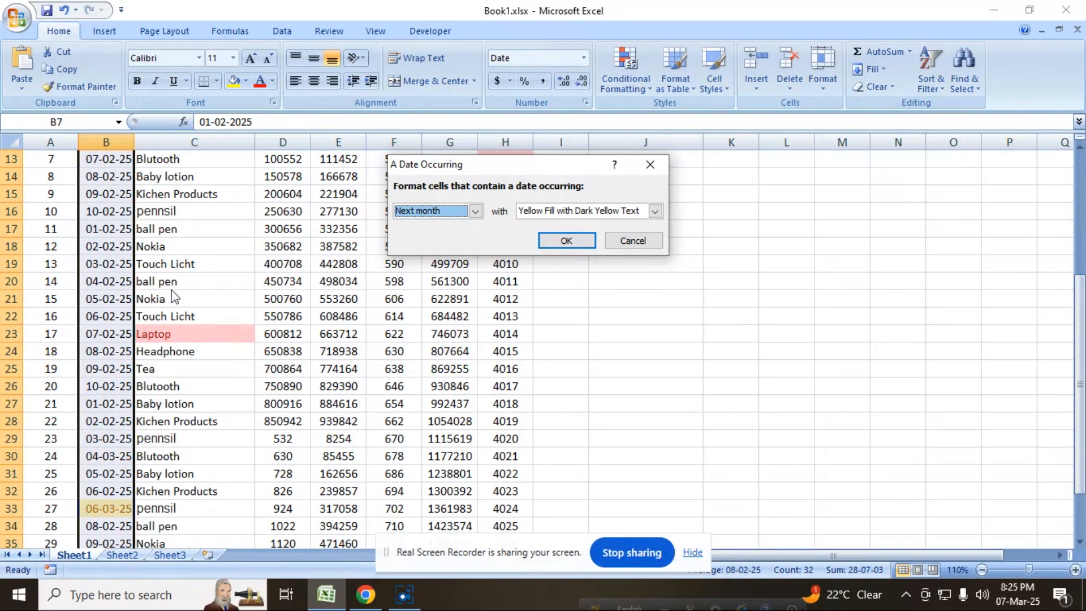
scroll(175, 297, down, 4)
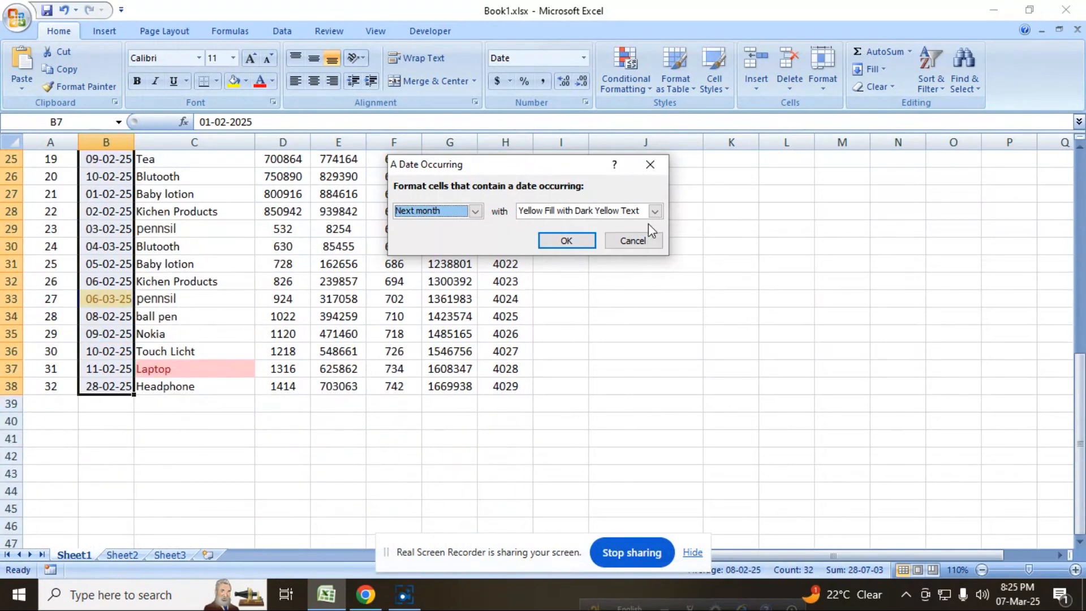
click(648, 241)
Step: Enter "A date Occurring" in J11, below Text That Contains in the list of rule names
scroll(645, 249, up, 8)
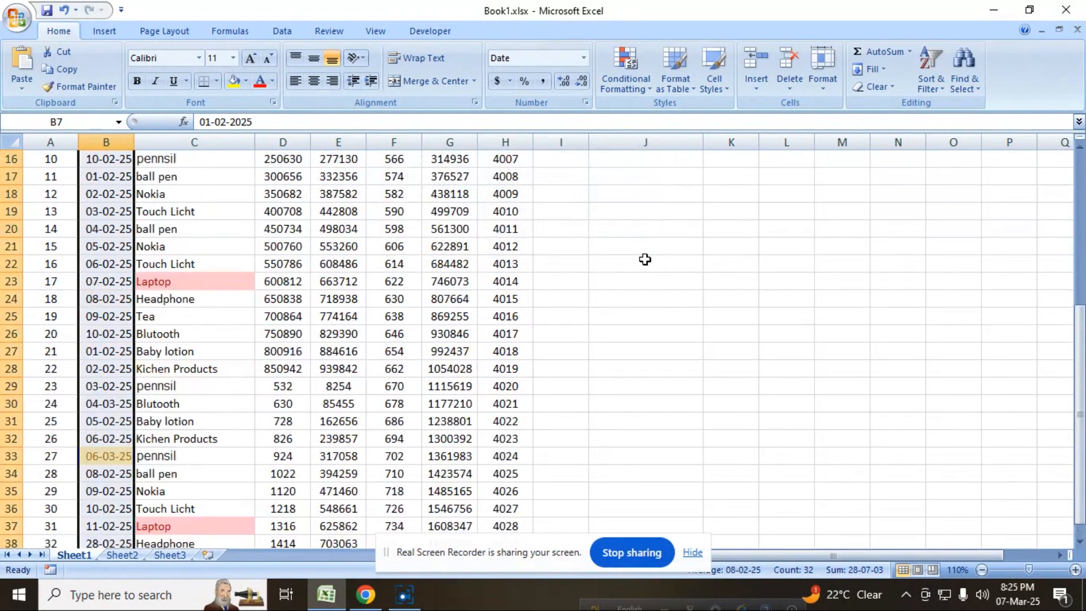
click(607, 327)
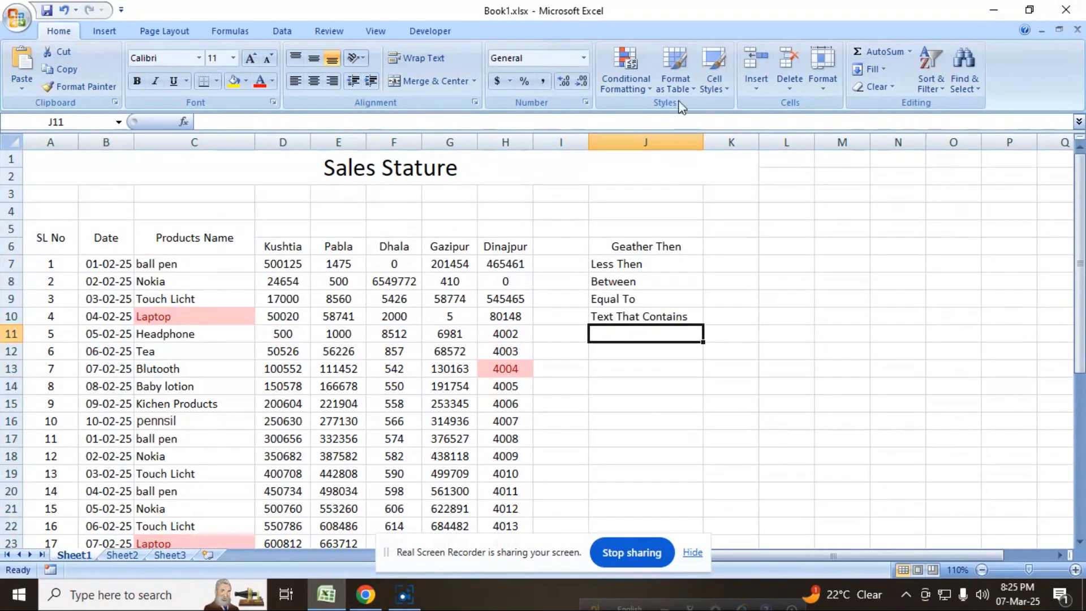
text(A date Occurring)
key(Return)
click(701, 553)
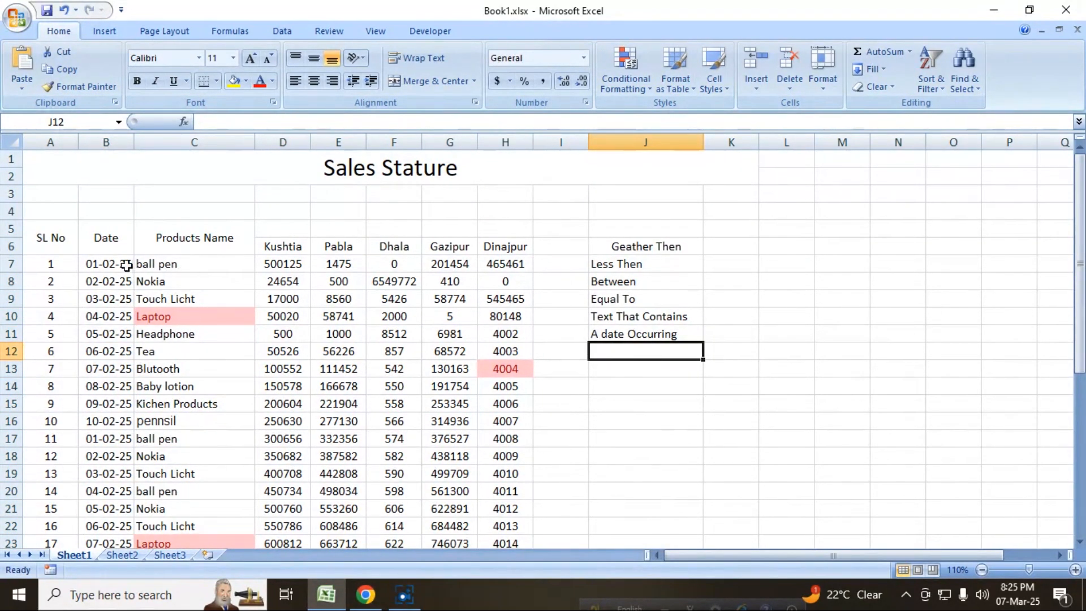
Step: Select the table data in B7:H38 and clear the conditional formatting rules from the entire sheet
drag(105, 262, 497, 528)
scroll(509, 339, up, 6)
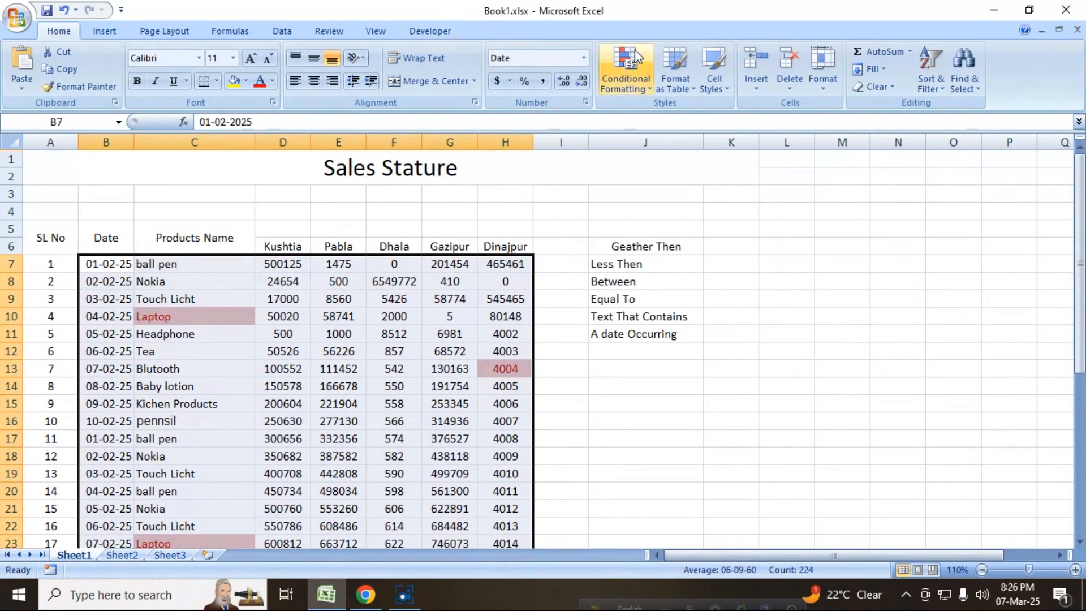
click(639, 69)
mouse_move(658, 301)
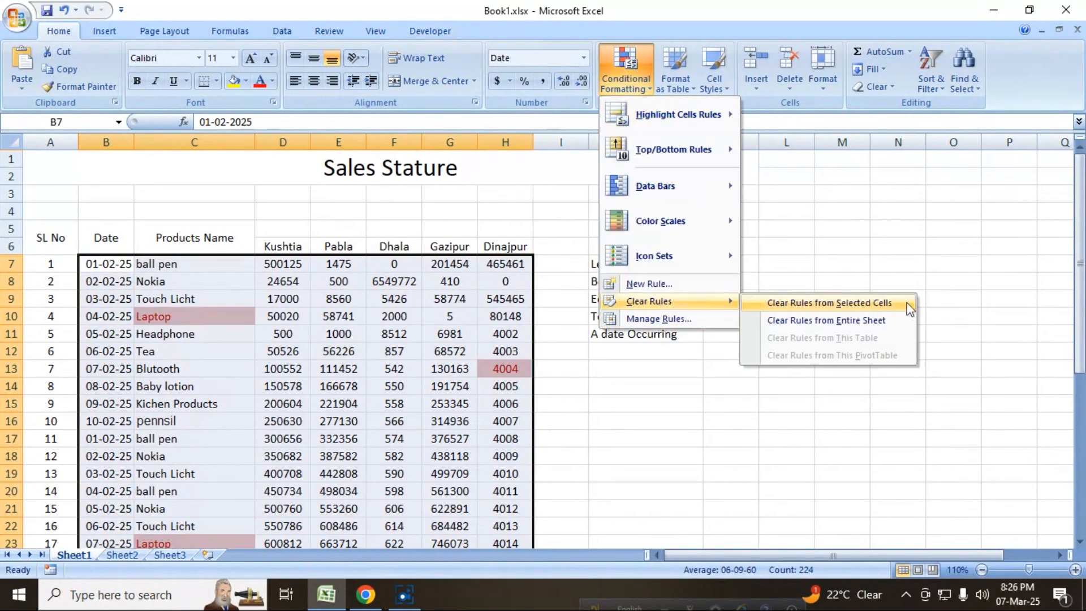
click(860, 321)
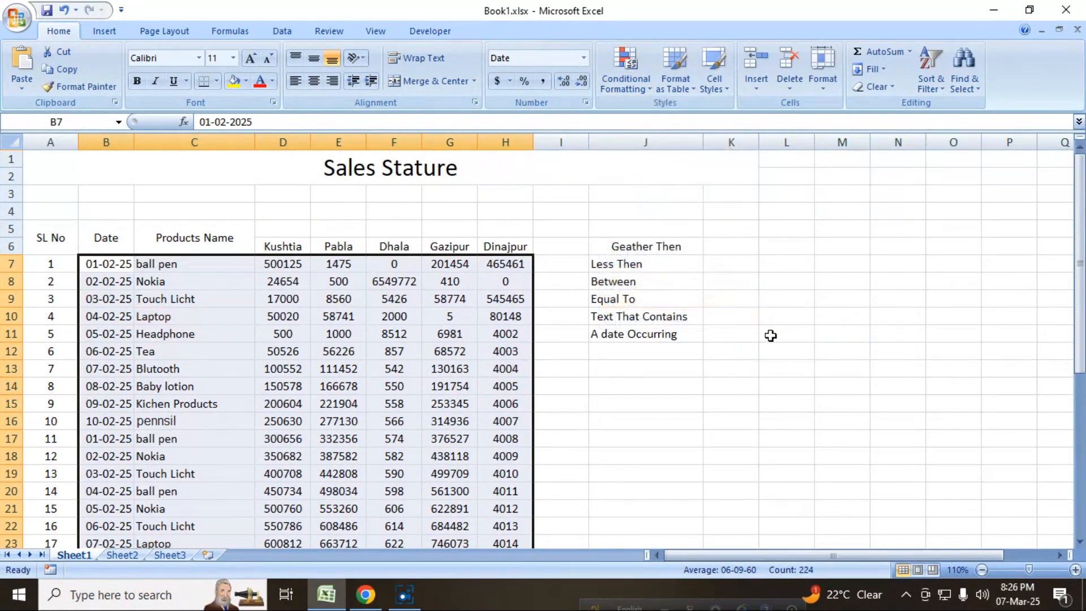
Step: Start a Duplicate Values highlight rule on the selected table data
click(629, 73)
mouse_move(676, 114)
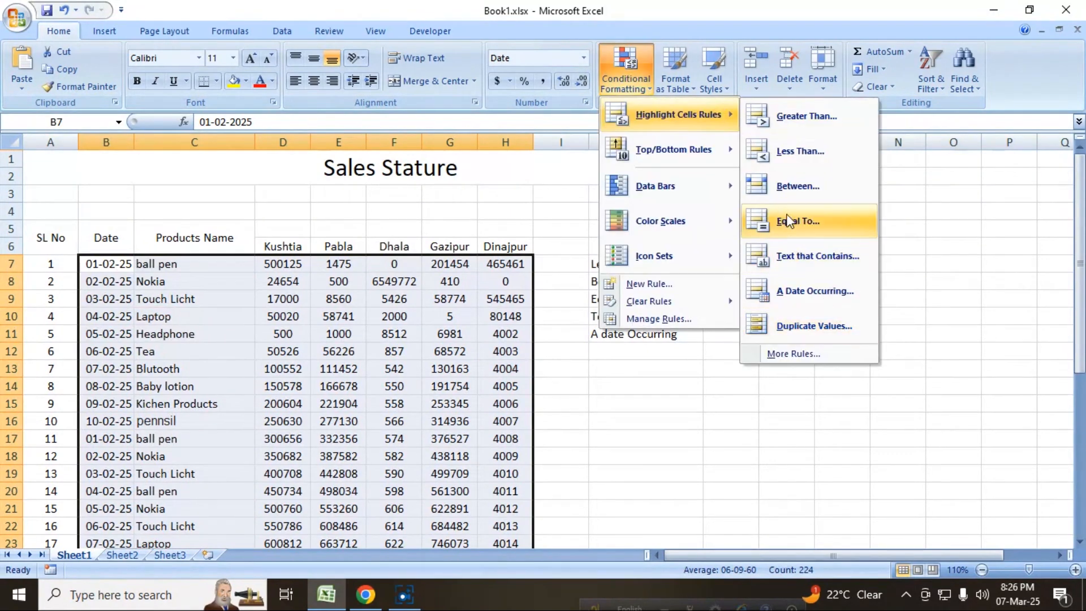
click(829, 334)
Step: Examine the duplicates preview across the dates, product names and branch sales, and choose another highlight format for the rule
scroll(188, 284, down, 3)
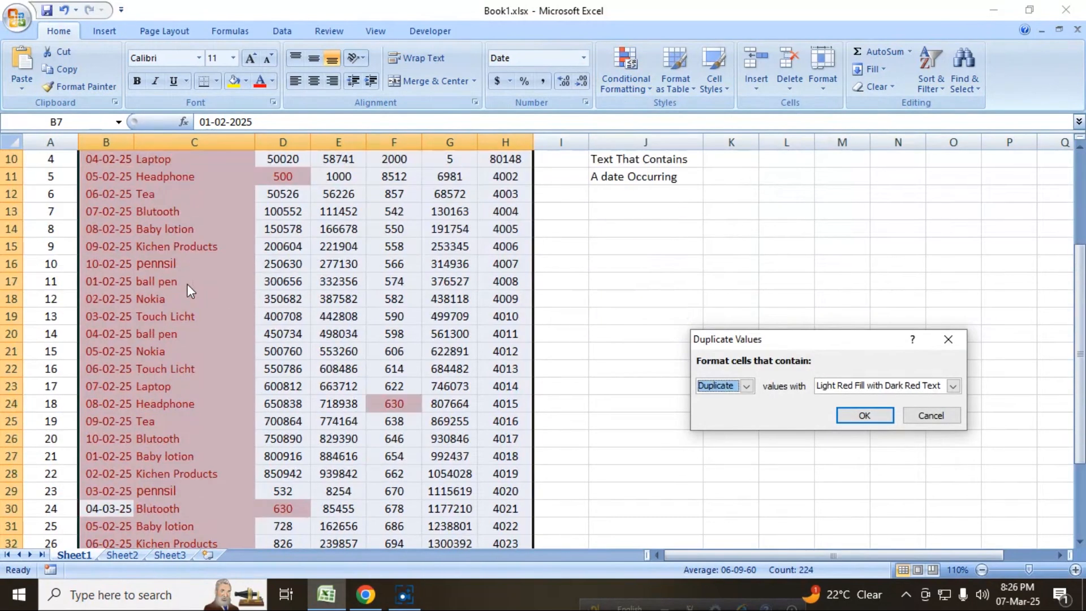
scroll(188, 292, down, 2)
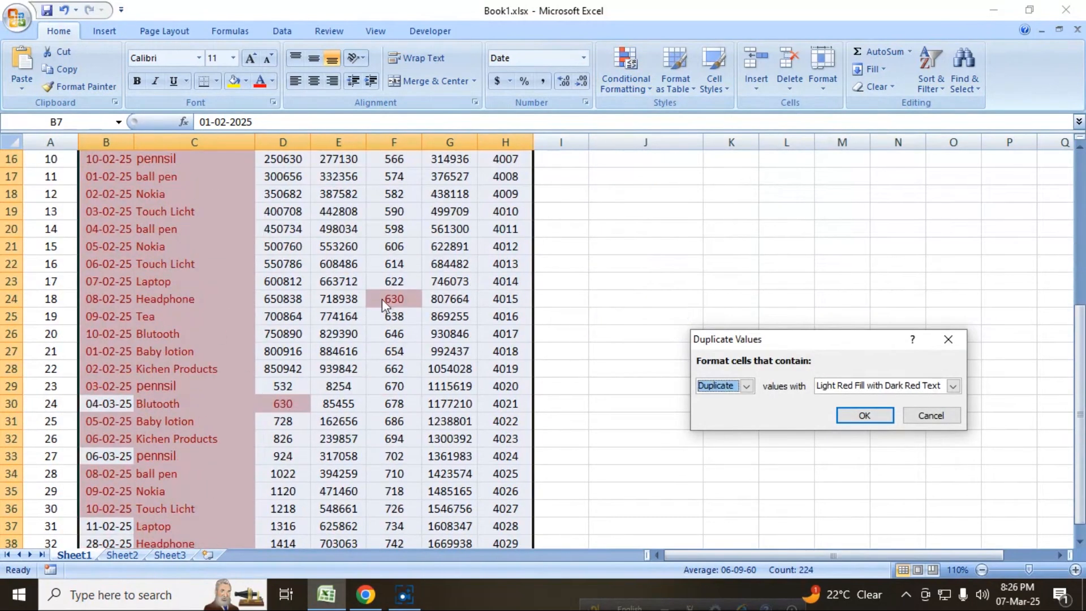
scroll(239, 398, up, 3)
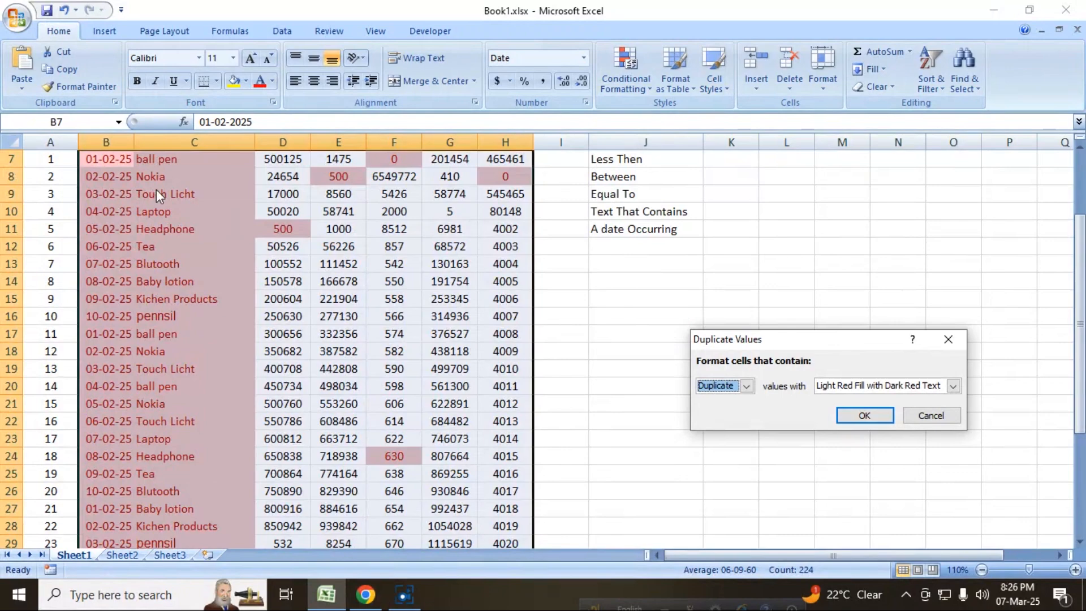
scroll(186, 280, up, 2)
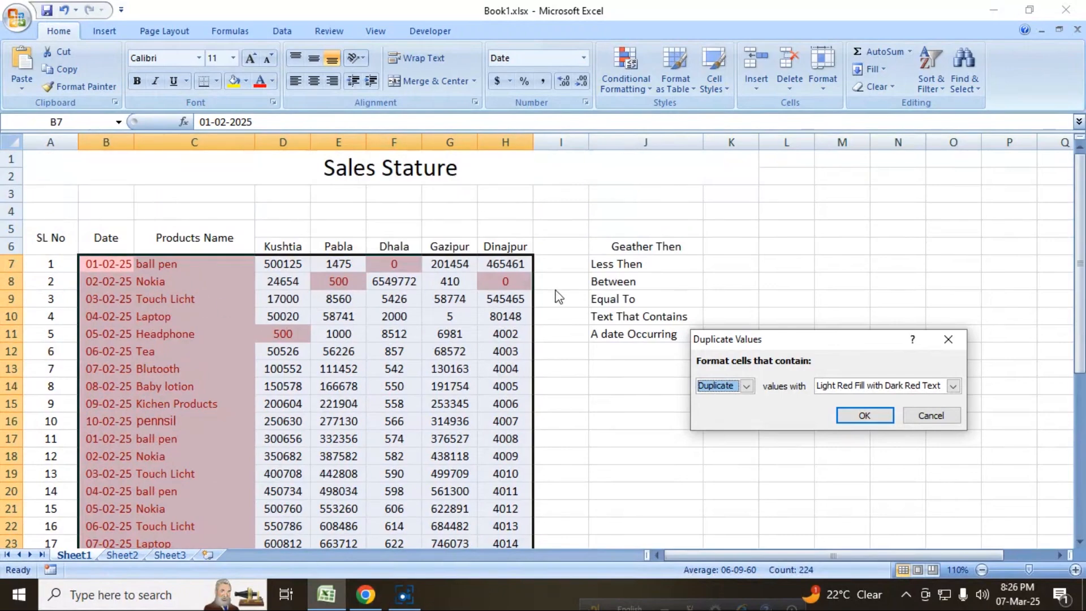
scroll(157, 277, down, 3)
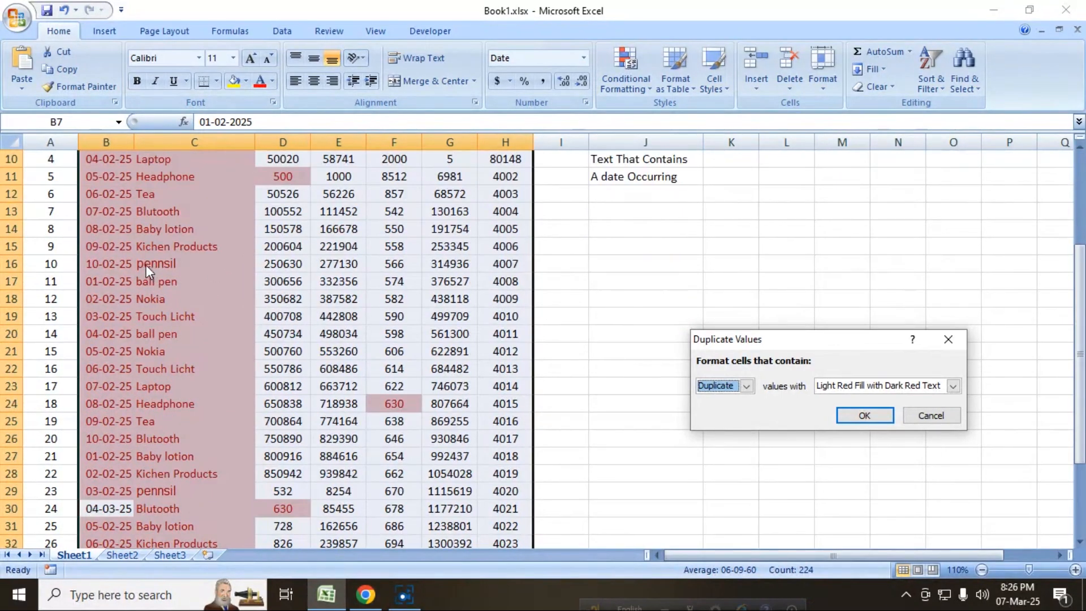
scroll(139, 379, down, 3)
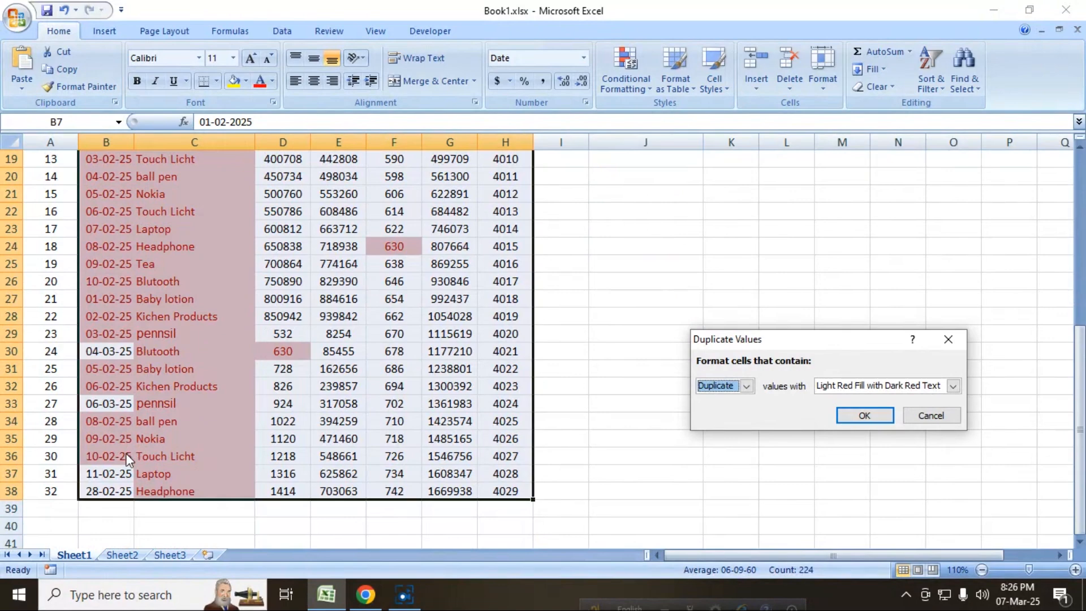
scroll(126, 454, up, 6)
scroll(125, 452, down, 3)
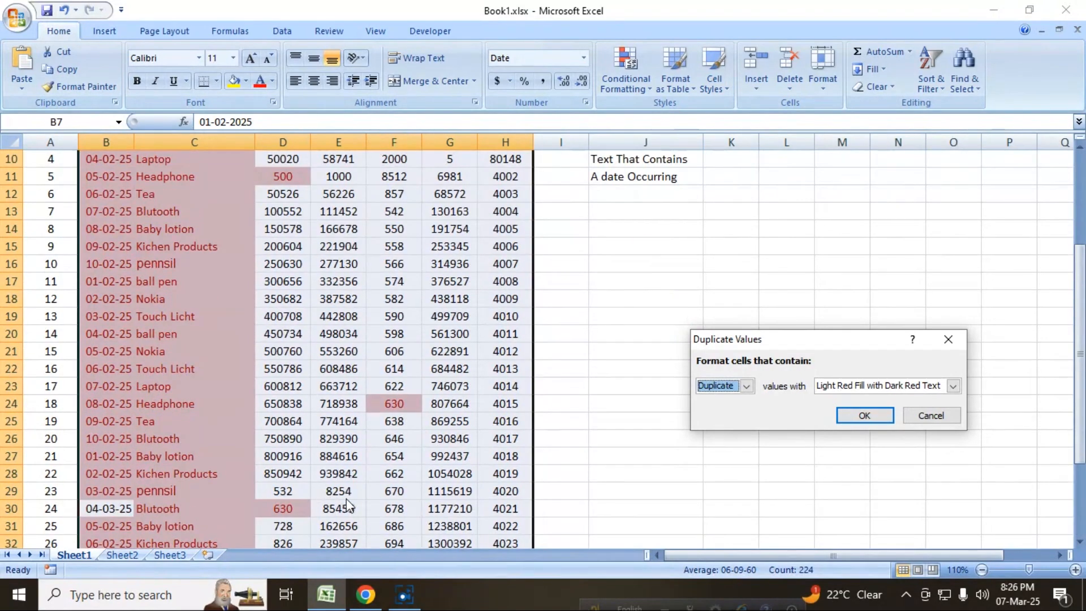
scroll(328, 500, up, 3)
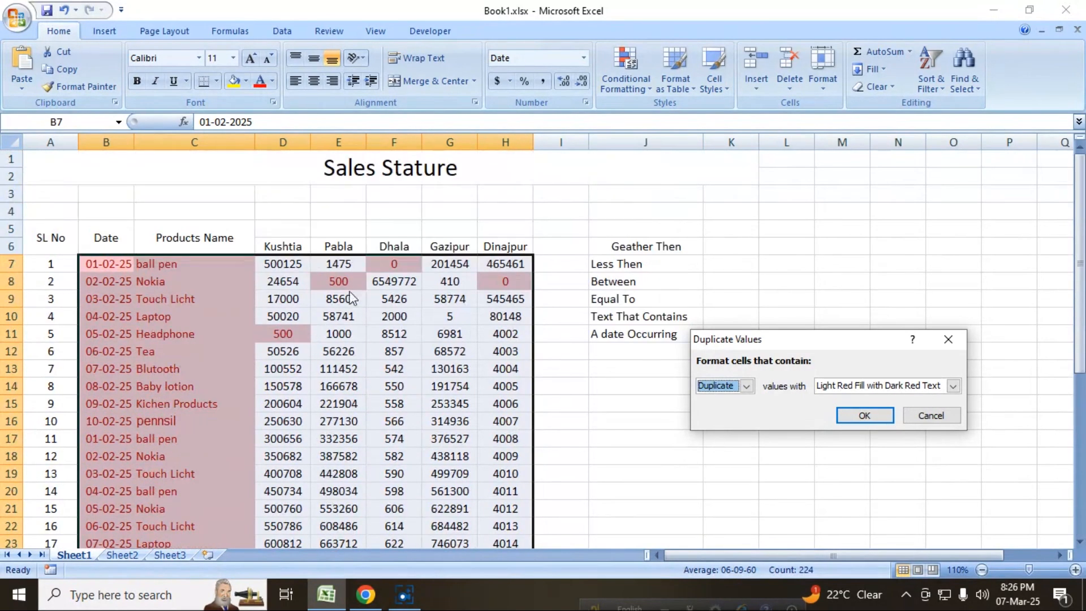
scroll(539, 275, down, 3)
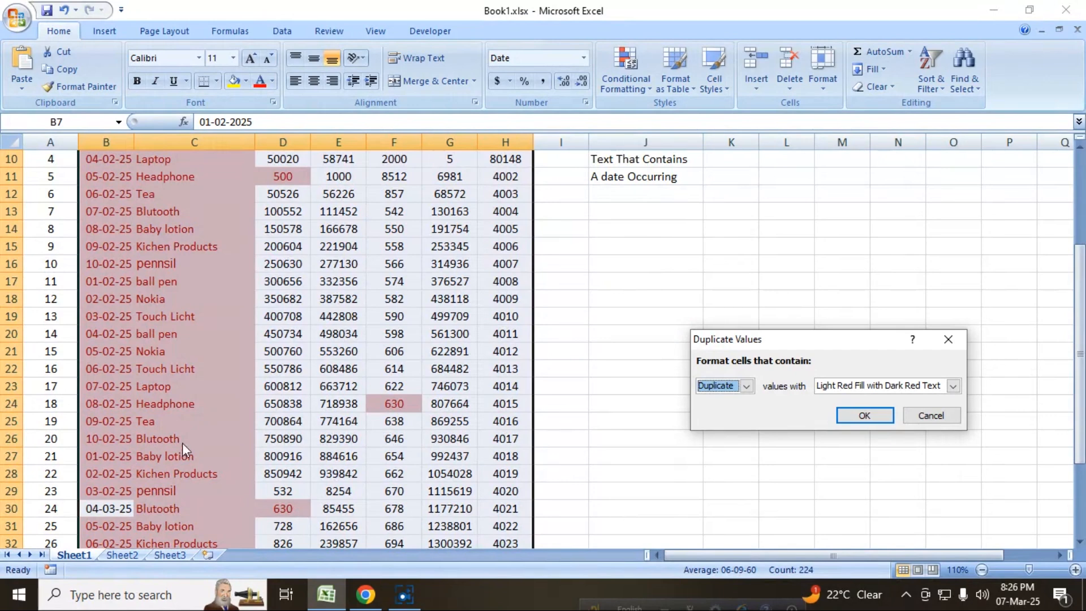
scroll(218, 475, up, 3)
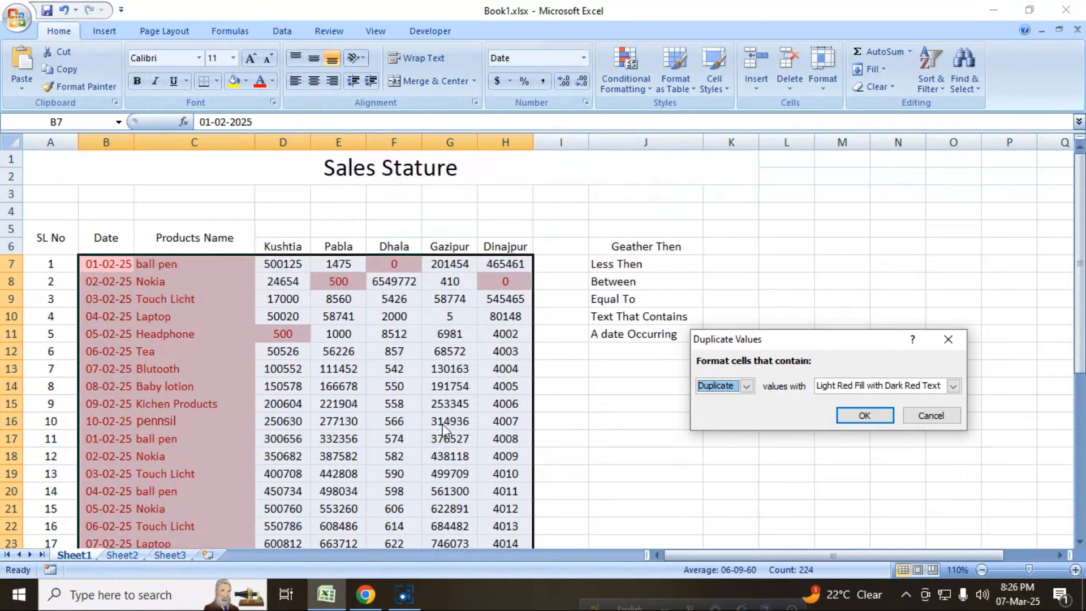
click(869, 386)
click(862, 412)
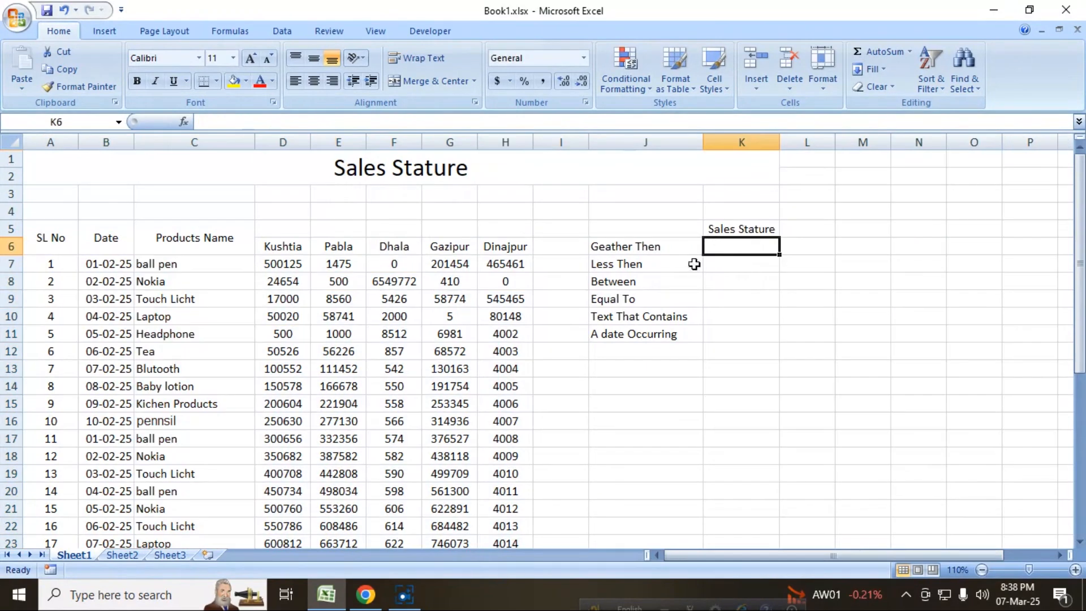
click(730, 233)
click(736, 242)
click(657, 245)
click(725, 247)
scroll(446, 403, down, 5)
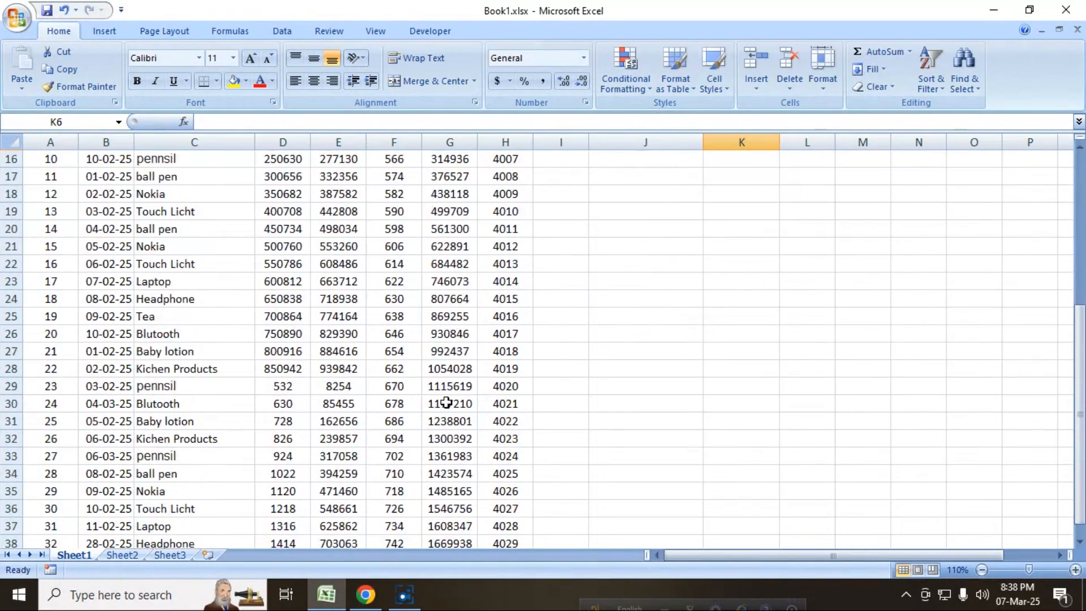
scroll(446, 403, up, 5)
Step: Apply a Greater Than rule to the branch sales in D7:H38, comparing with =$K$6 and using Yellow Fill with Dark Yellow Text
drag(283, 263, 503, 509)
scroll(503, 510, up, 6)
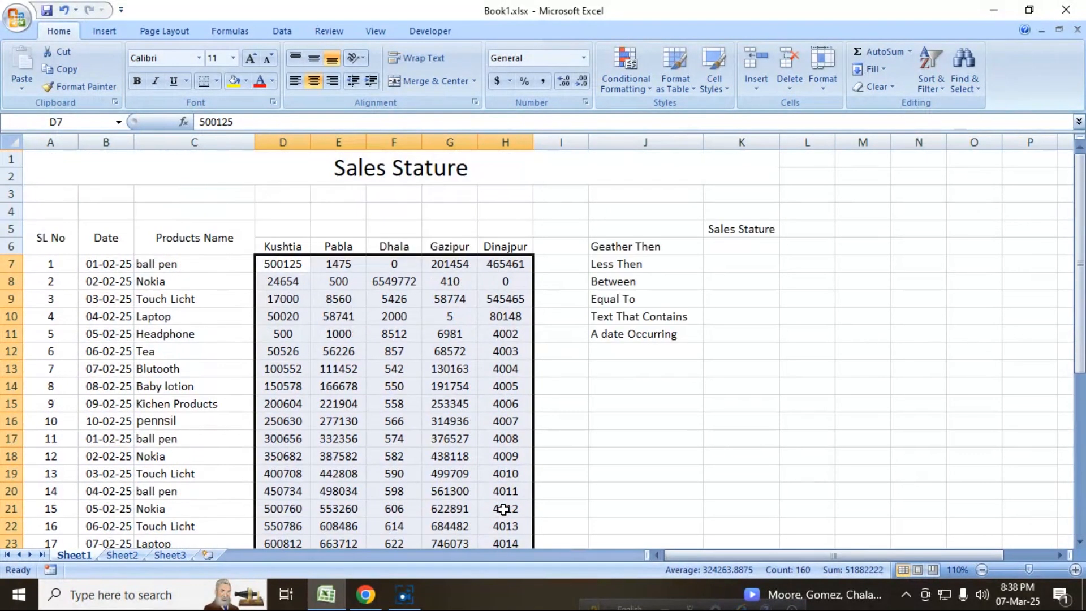
click(625, 68)
mouse_move(663, 110)
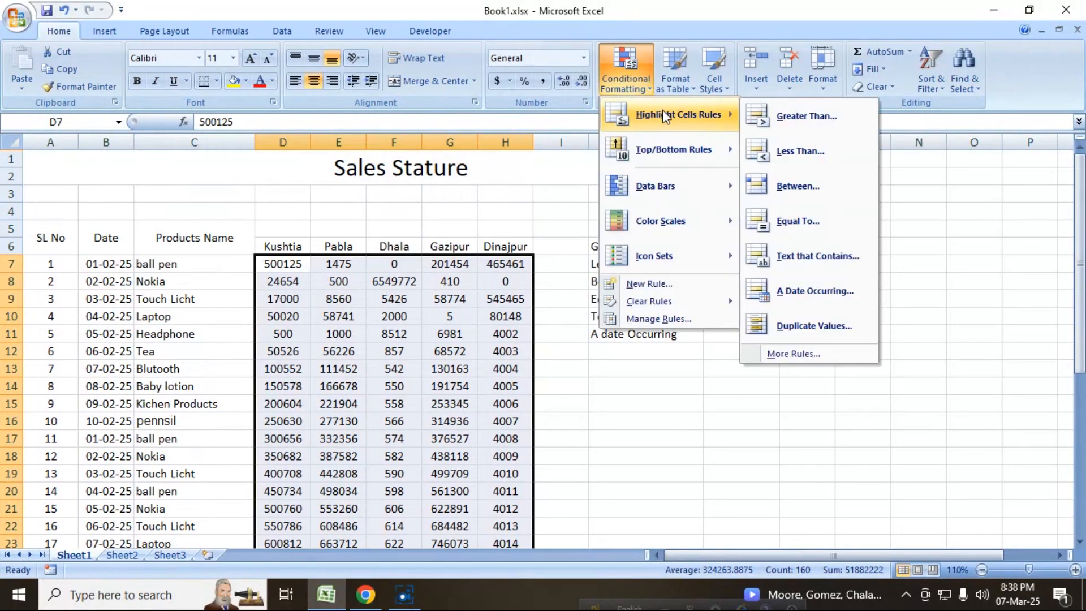
click(796, 125)
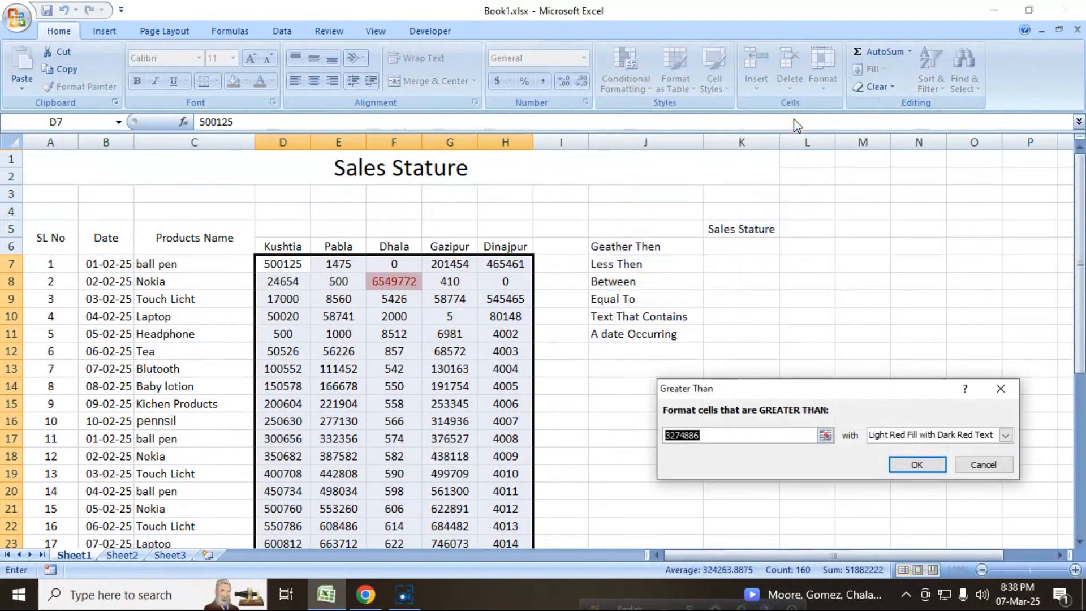
key(BackSpace)
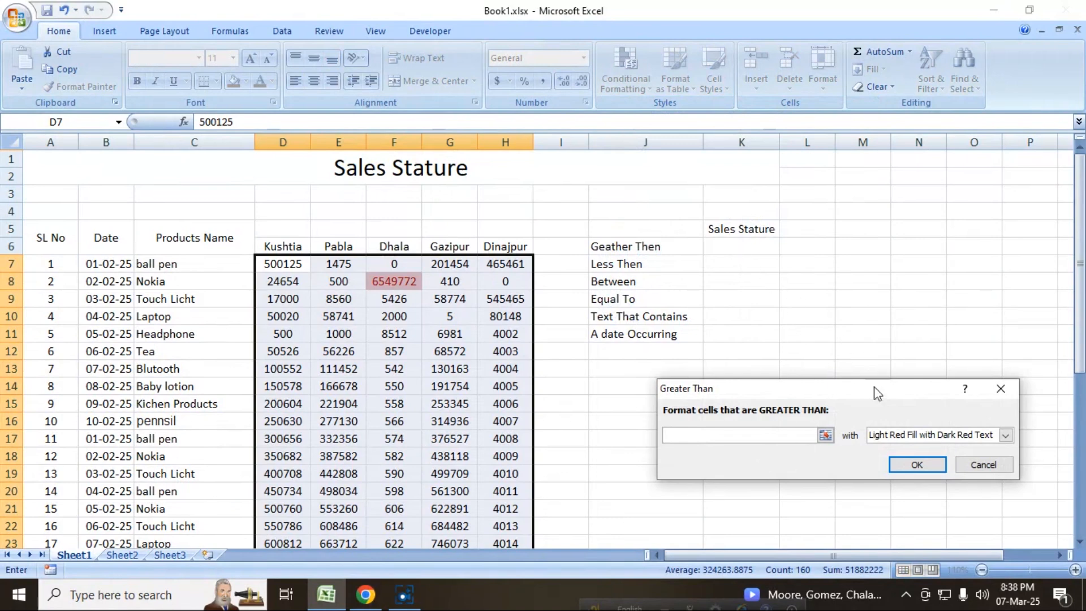
click(905, 435)
click(907, 459)
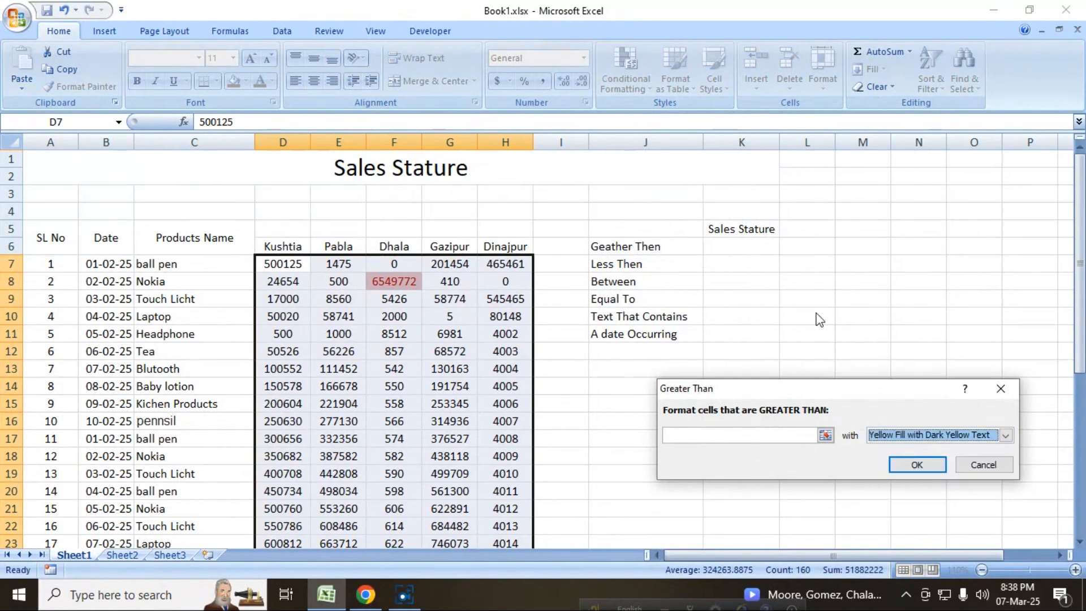
click(692, 435)
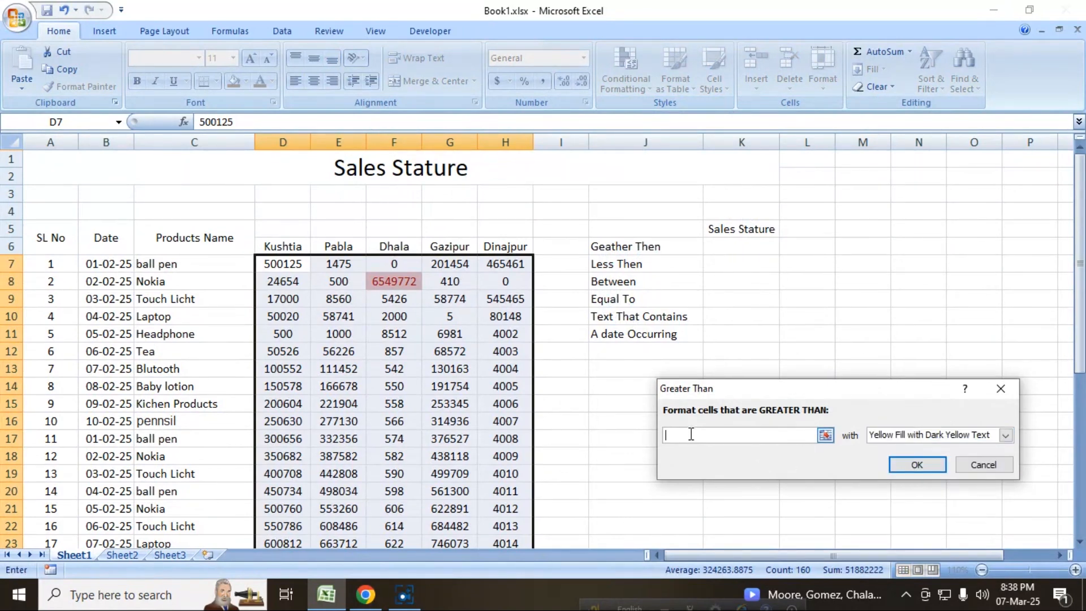
click(723, 244)
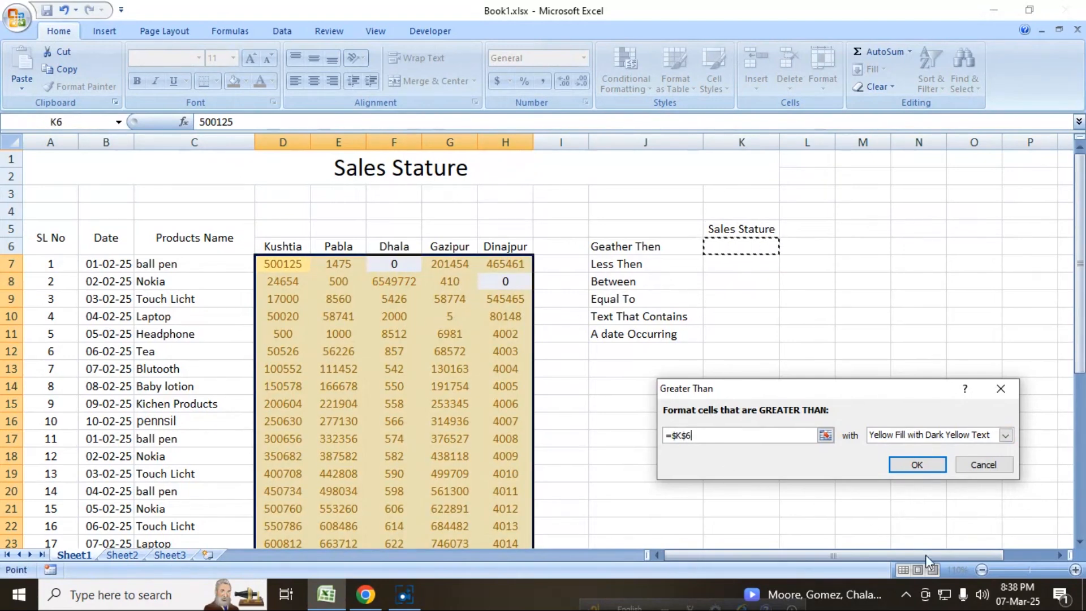
click(922, 464)
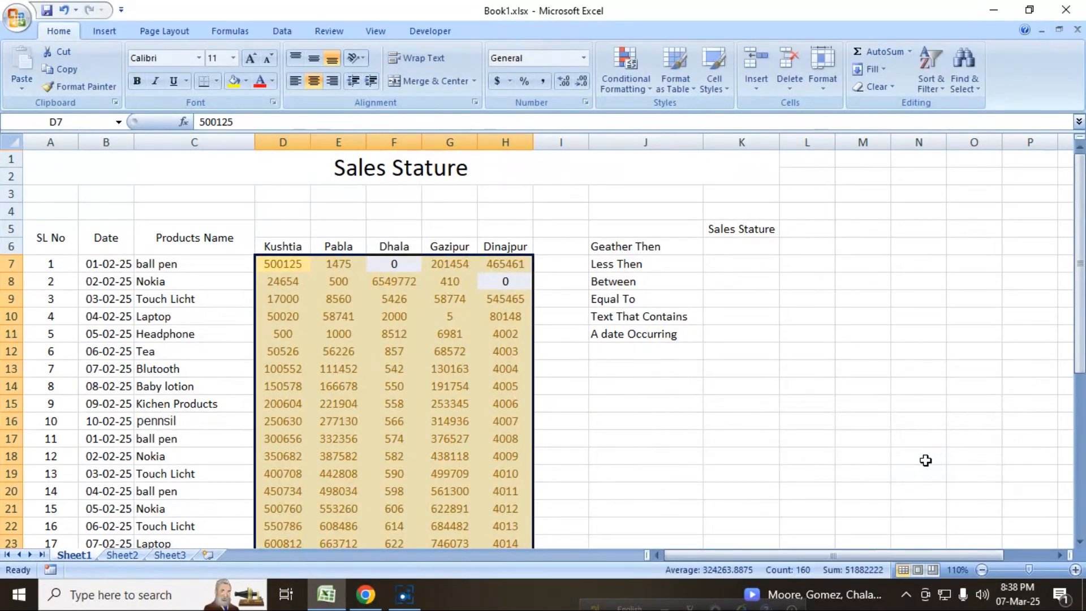
Step: Enter 10000 in K6 as the Greater Than threshold and check the highlighting throughout the sales figures
click(734, 245)
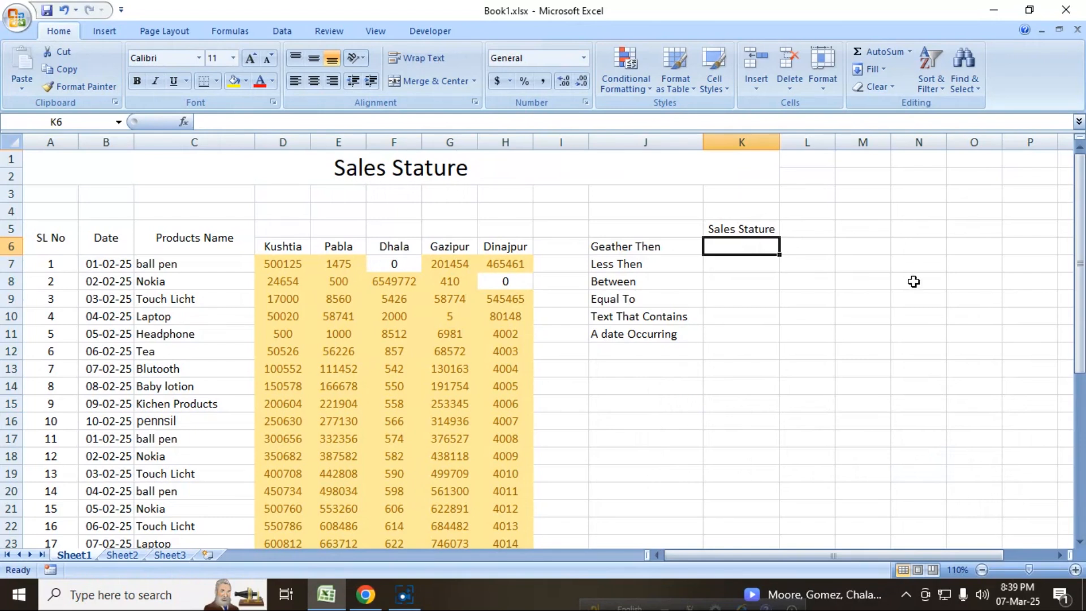
text(10000)
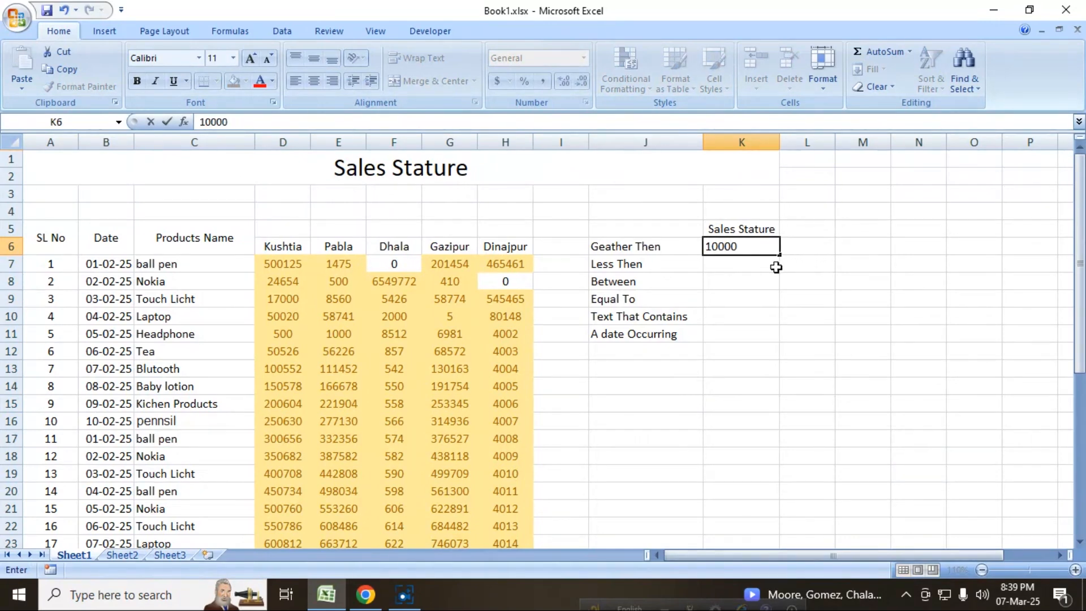
key(Return)
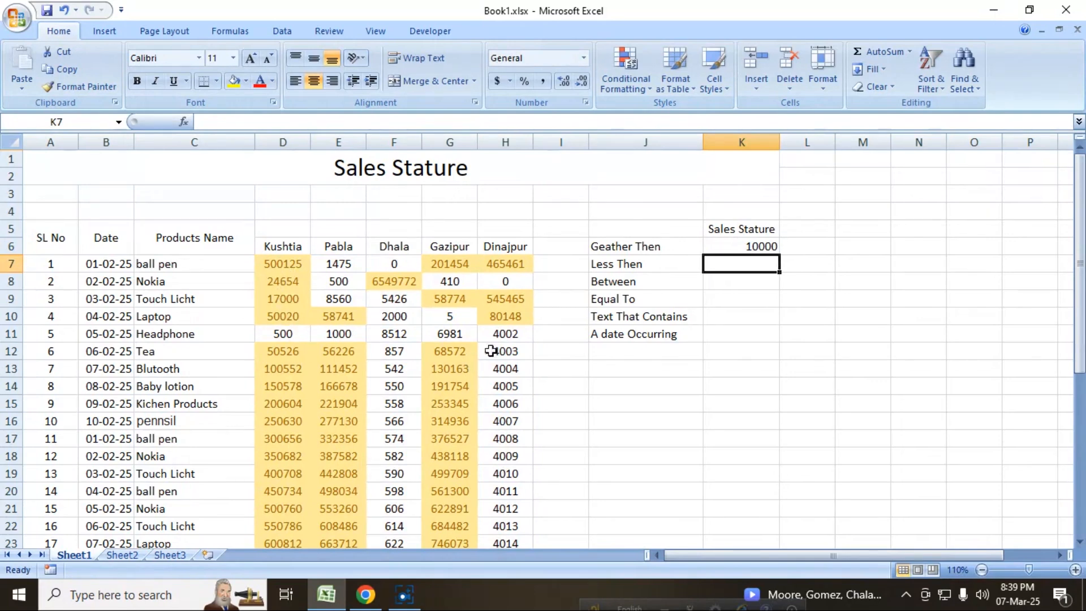
scroll(517, 486, down, 8)
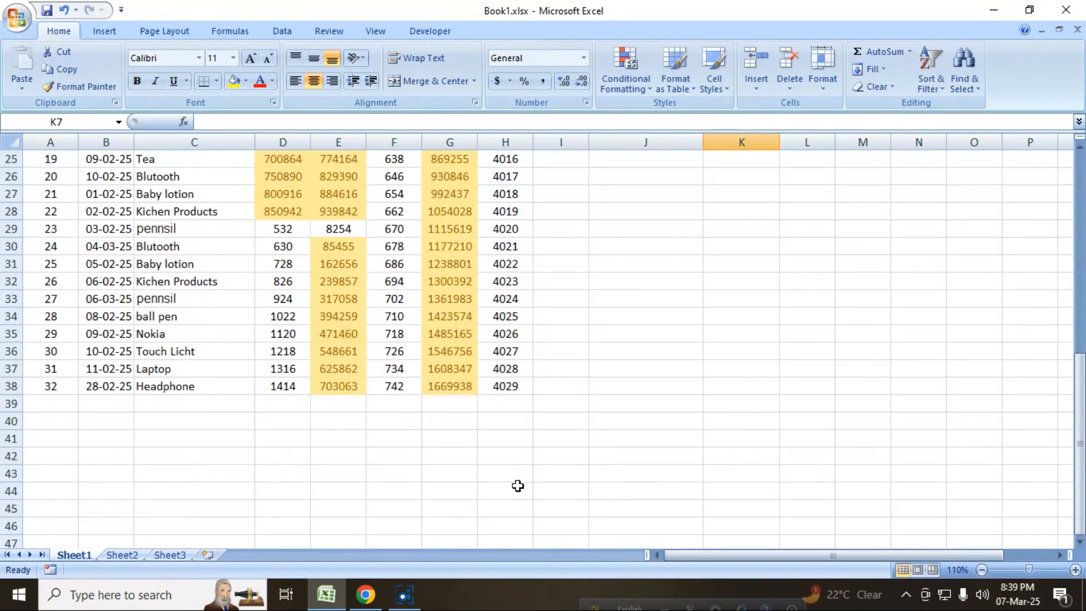
scroll(517, 485, up, 8)
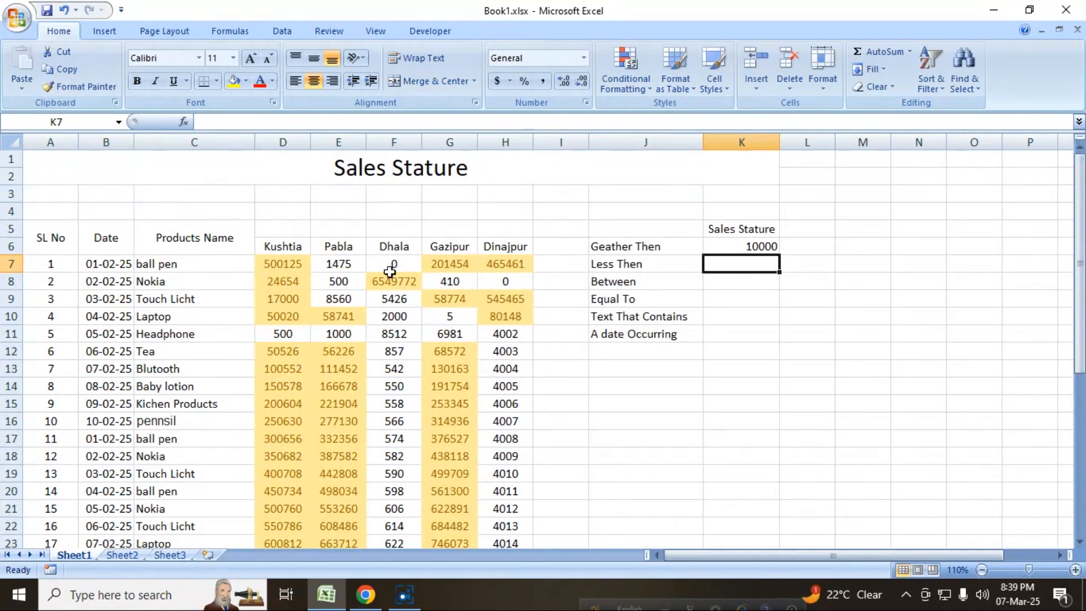
key(Down)
key(Down)
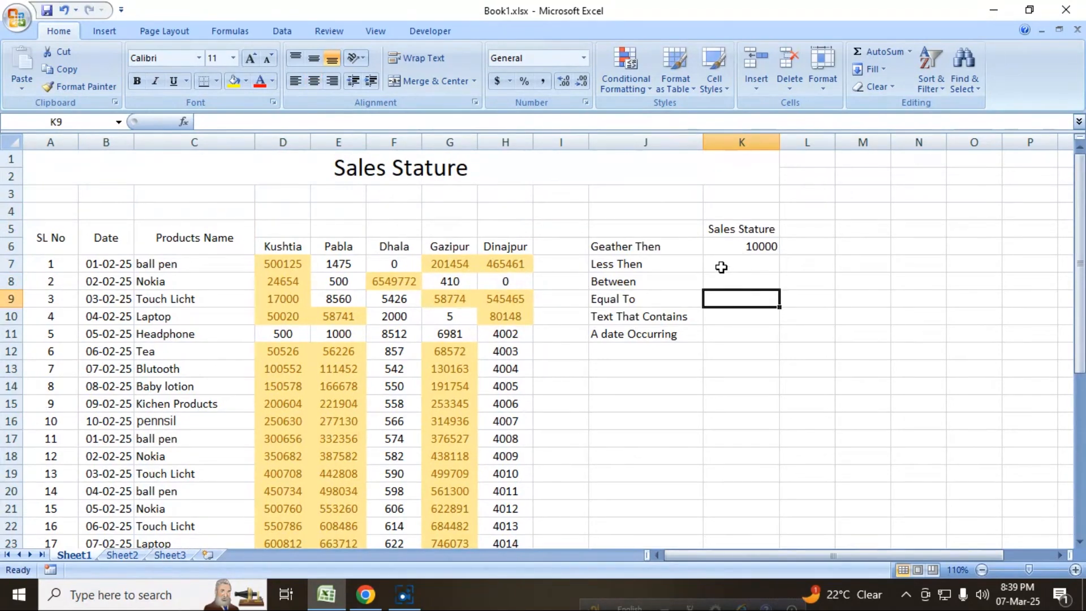
click(626, 267)
click(736, 266)
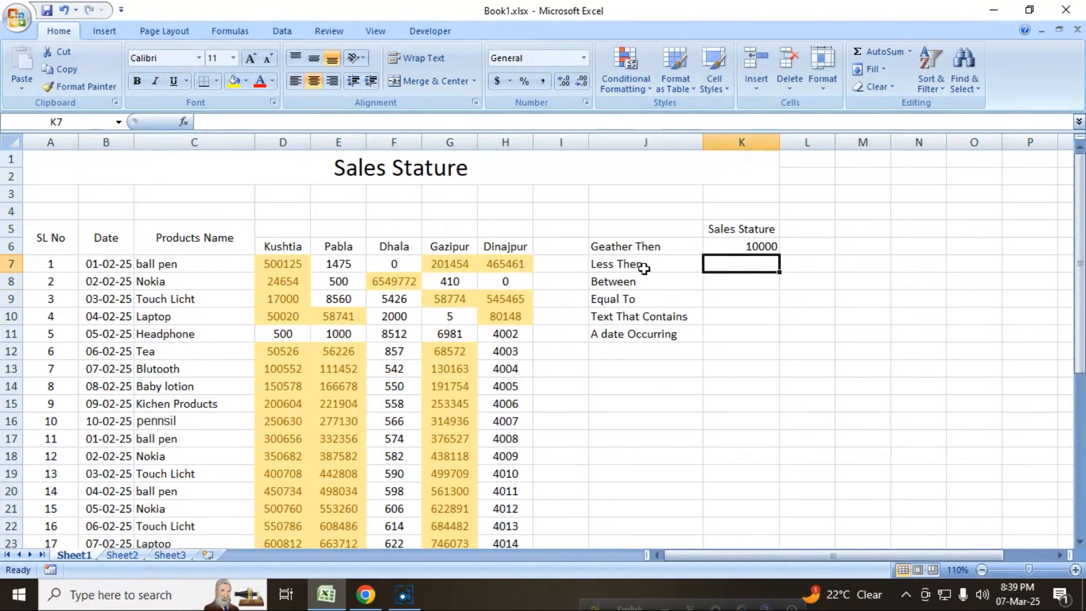
click(605, 247)
Step: Replace the Greater Than threshold in K6 with "No"
click(758, 249)
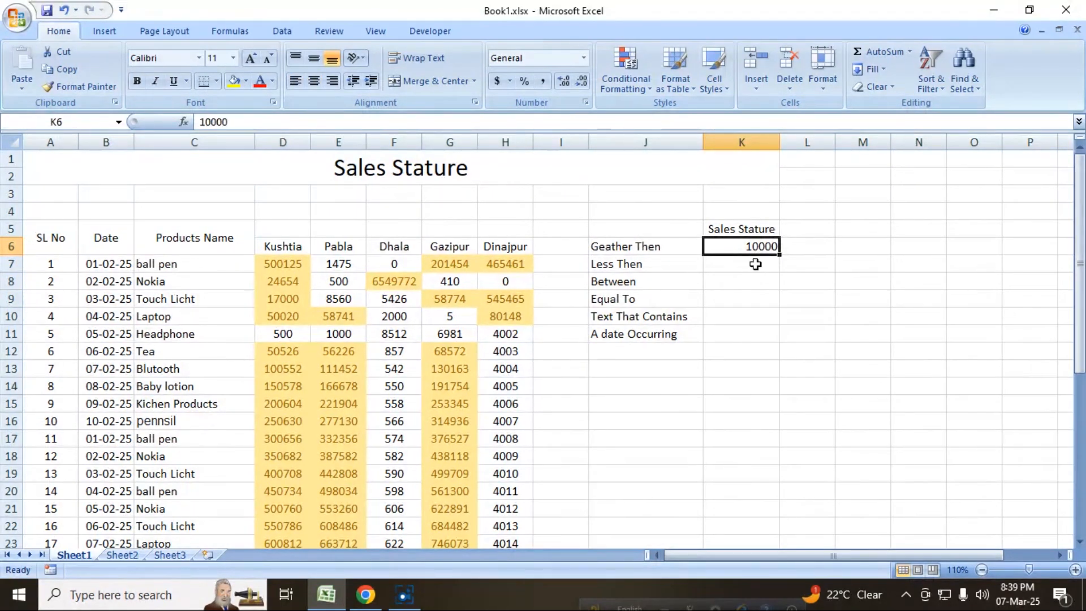
key(BackSpace)
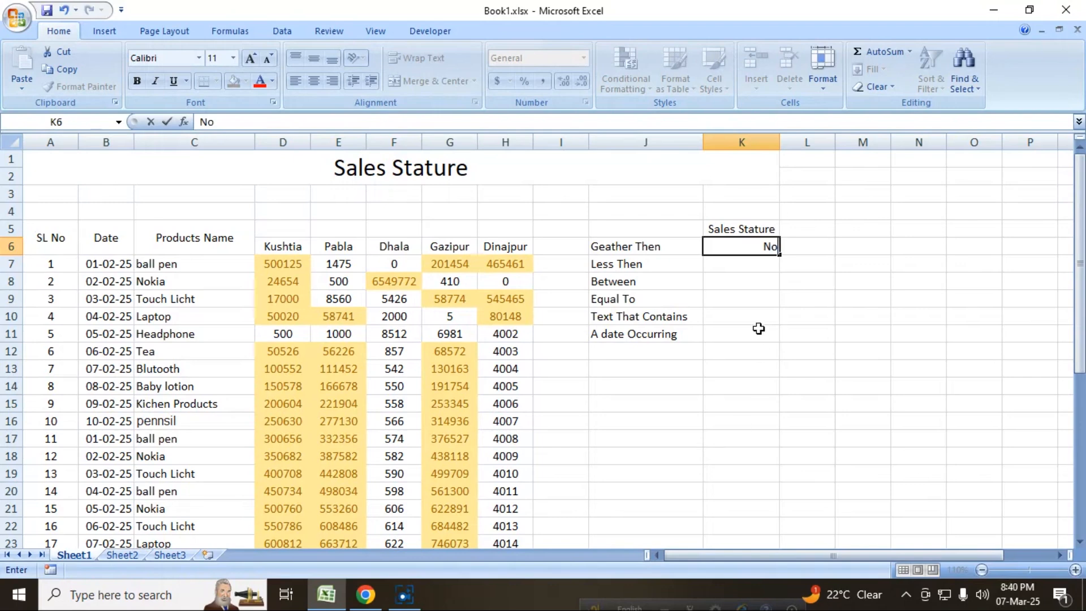
key(Return)
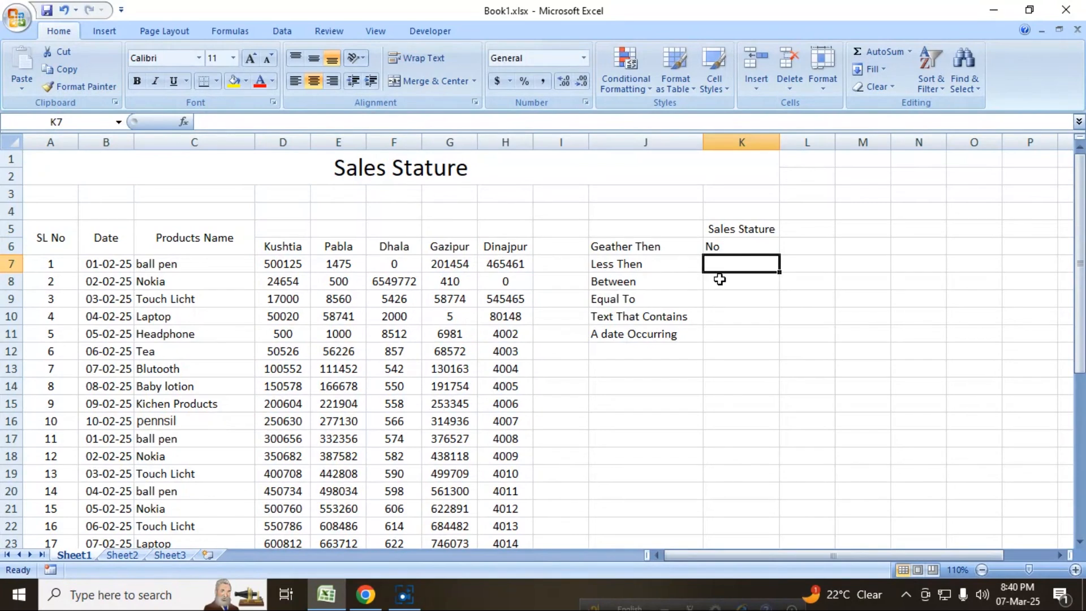
Step: Start a Less Than rule on the branch sales in D7:H38, previewing several formats and choosing Light Red Fill
drag(283, 264, 495, 511)
scroll(494, 523, up, 5)
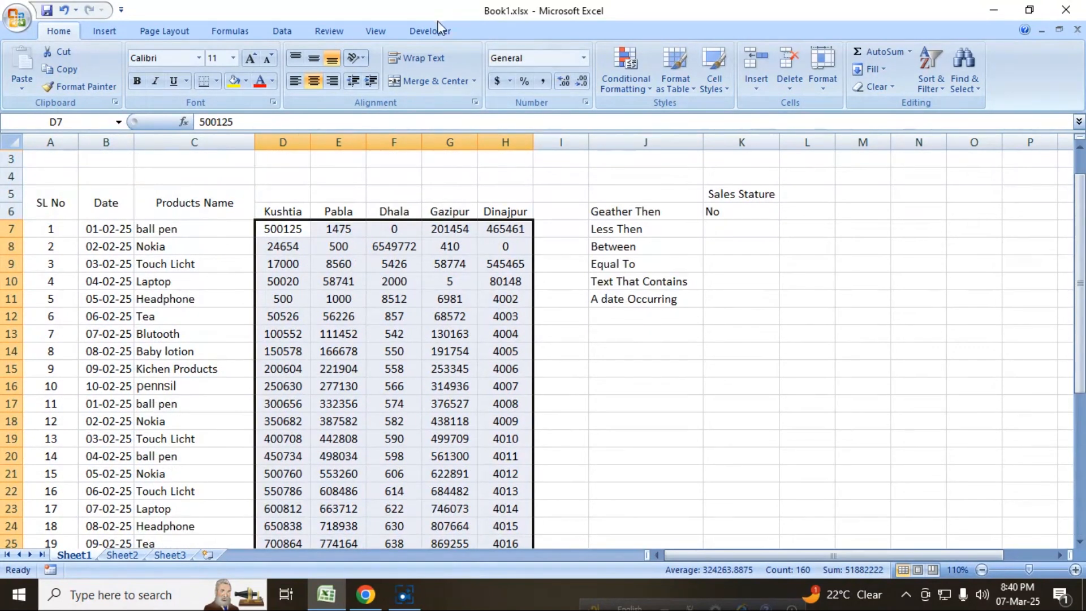
click(640, 74)
mouse_move(658, 113)
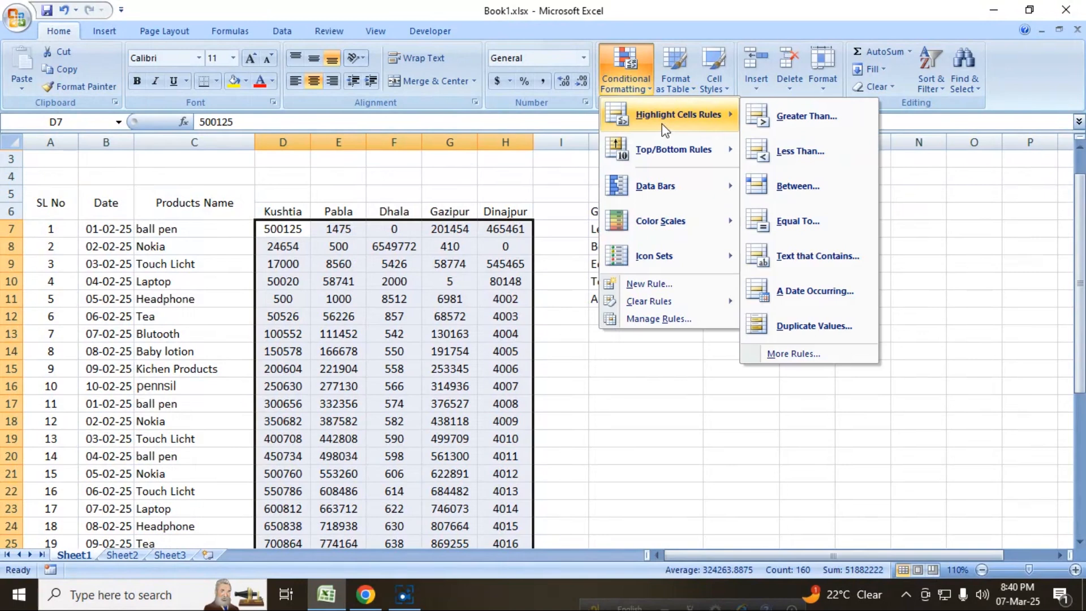
click(858, 145)
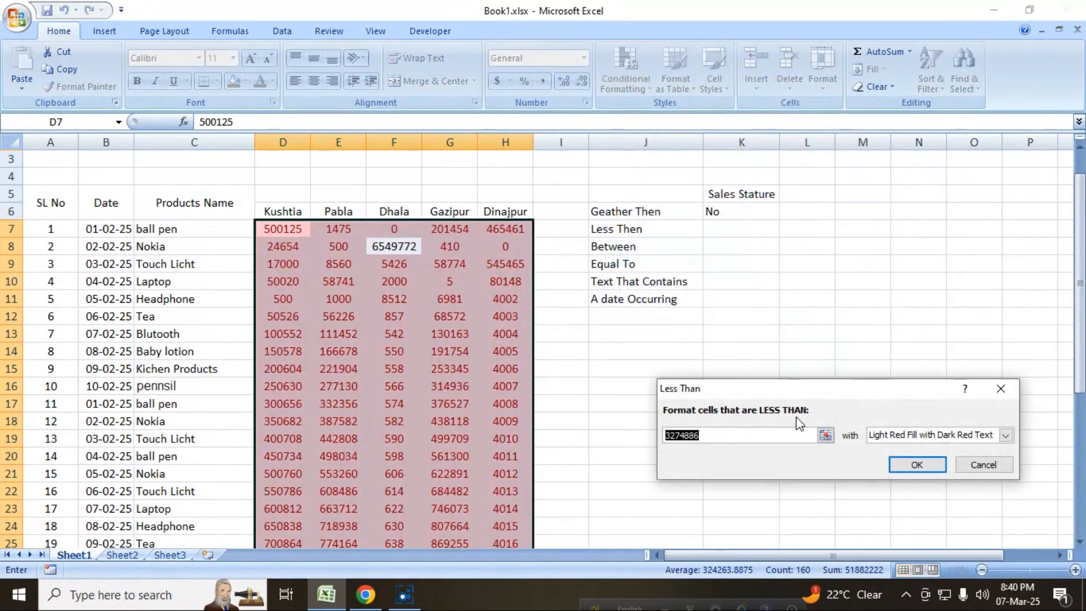
click(880, 435)
click(885, 460)
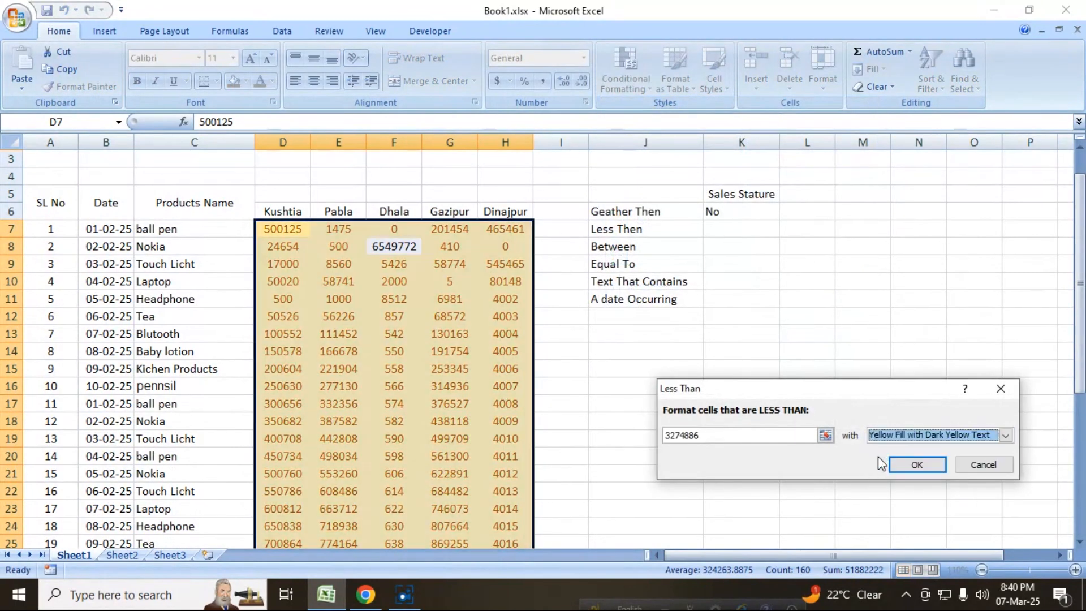
click(897, 437)
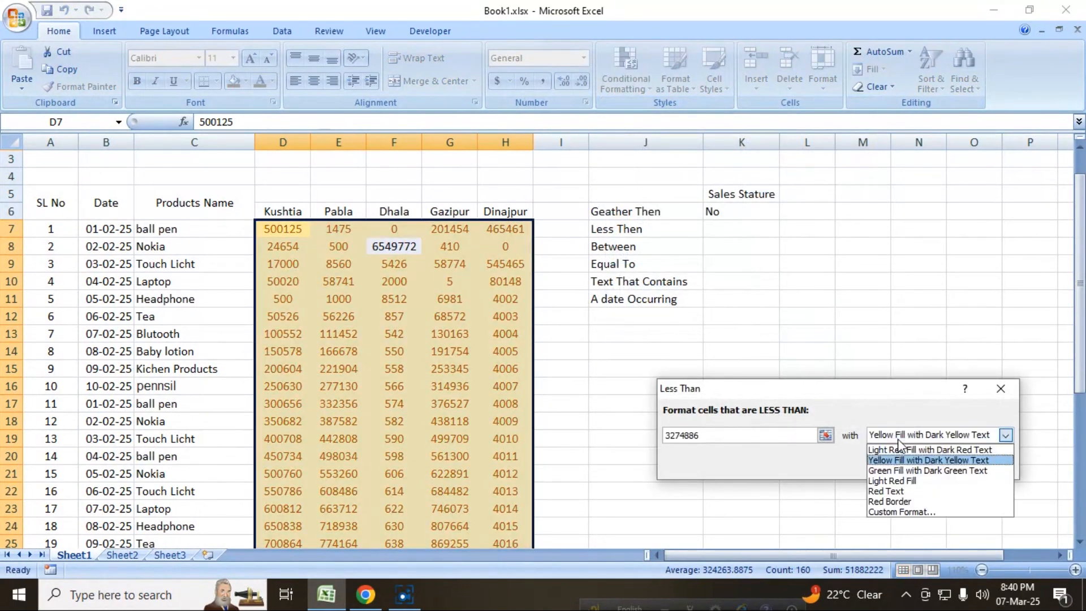
click(894, 470)
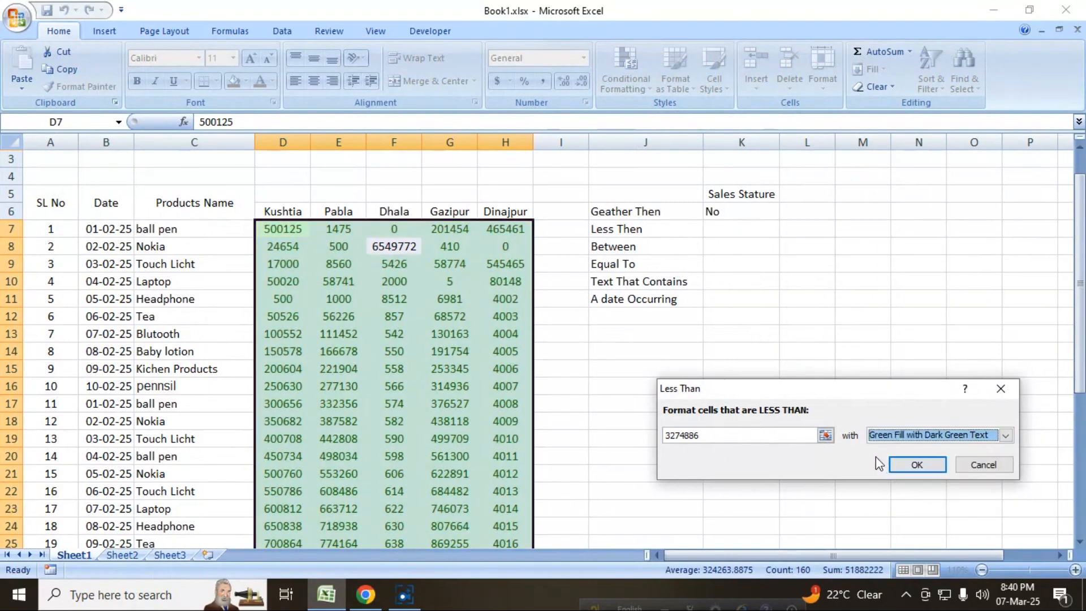
click(886, 436)
click(884, 481)
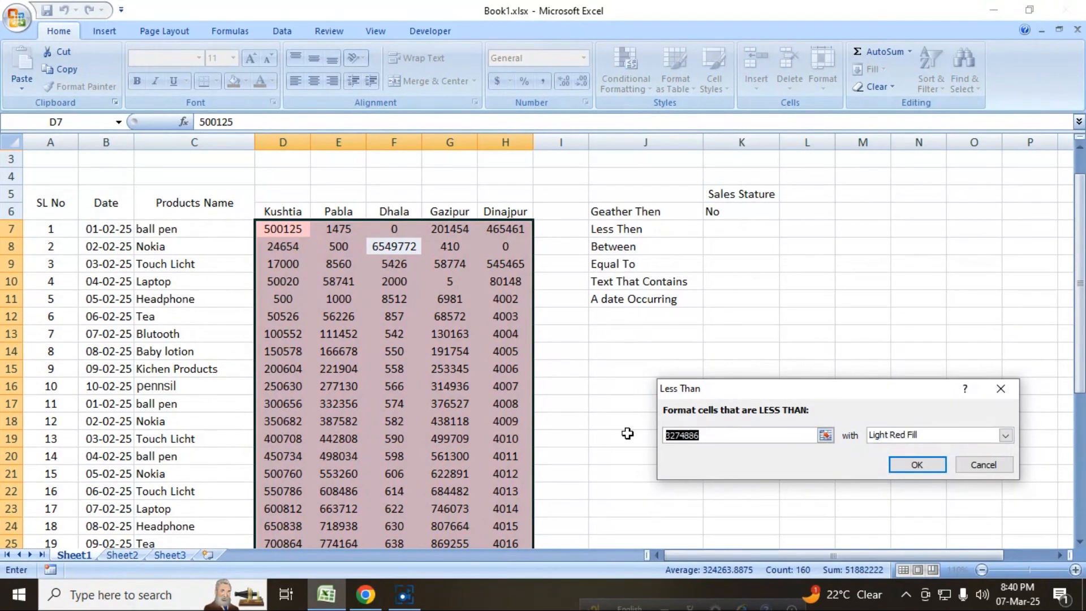
Step: Set the Less Than comparison value to =$K$7 and apply the rule
key(BackSpace)
click(732, 231)
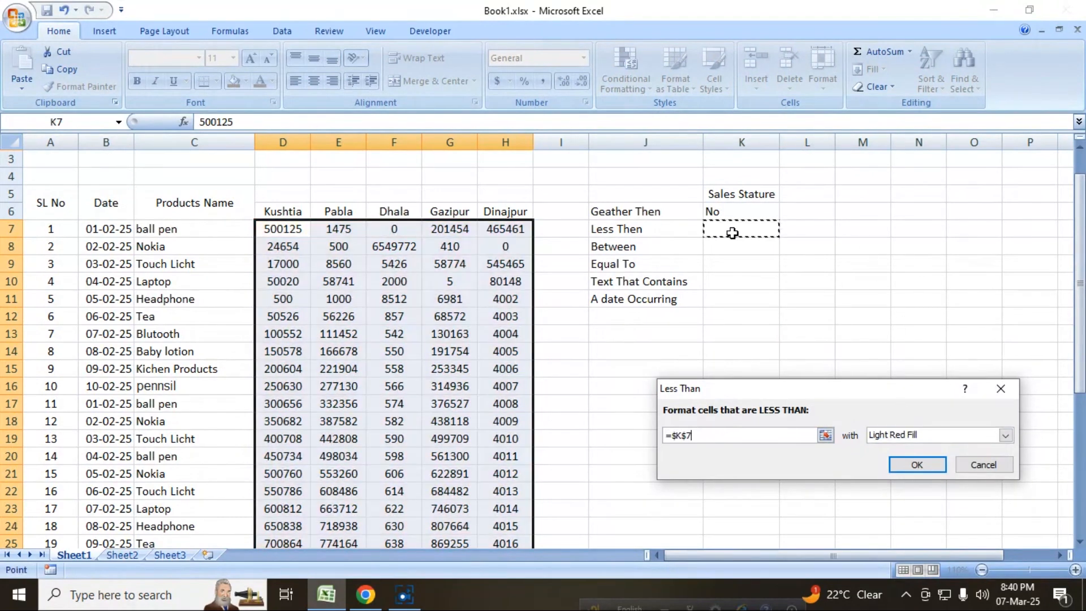
click(912, 465)
Step: Test the Less Than rule with 8000 as the threshold in K7, and clear the cell
click(732, 234)
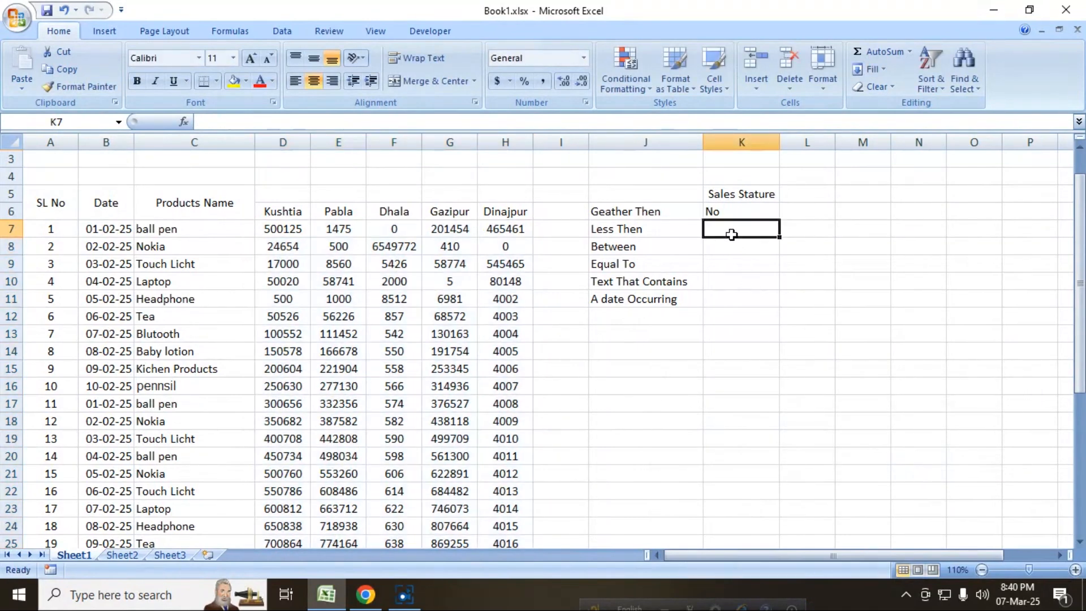
text(800)
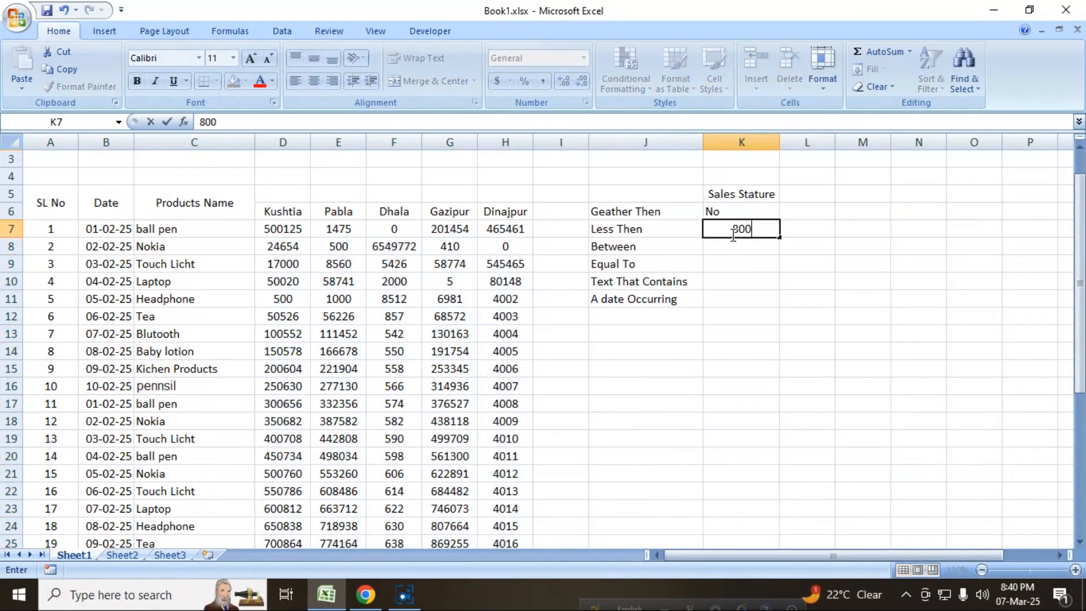
text(0)
key(Return)
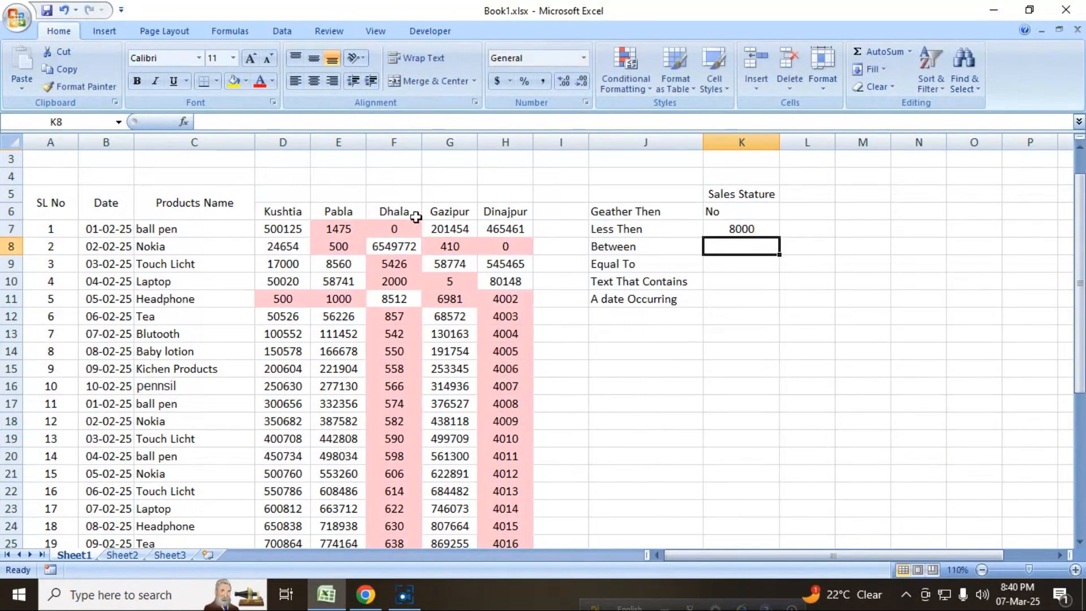
click(742, 232)
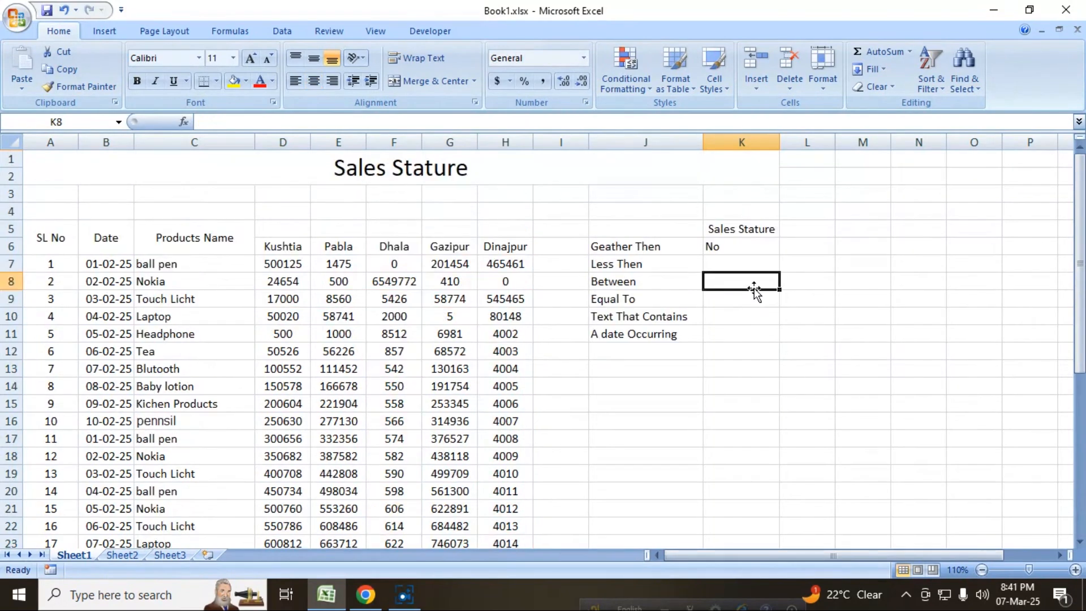
Step: Start a Between rule on the branch sales in D7:H38 with =$K$8 as the lower limit
drag(282, 263, 494, 506)
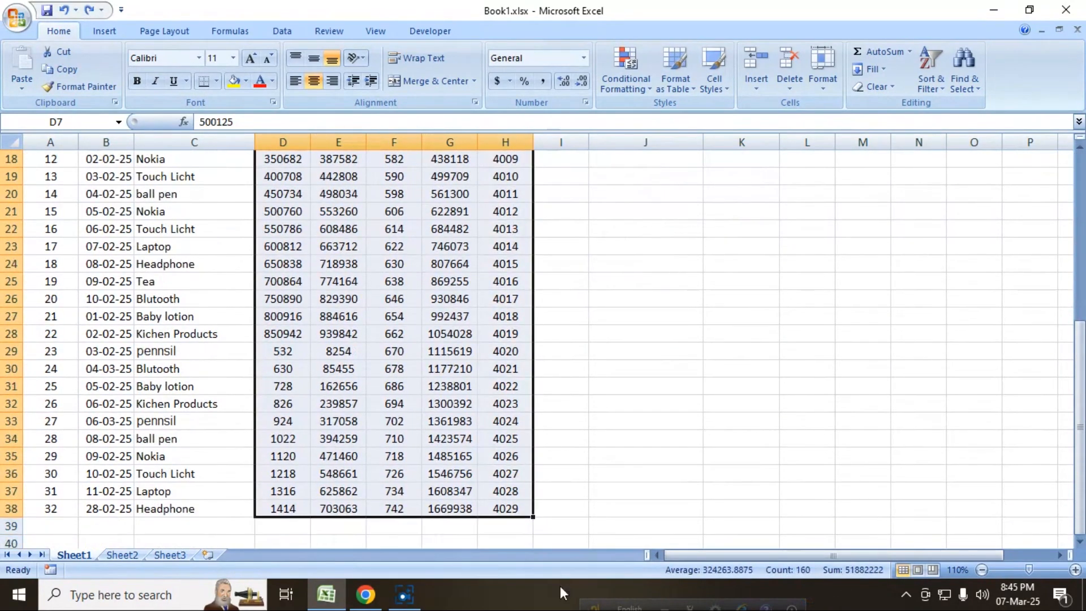
scroll(686, 482, up, 6)
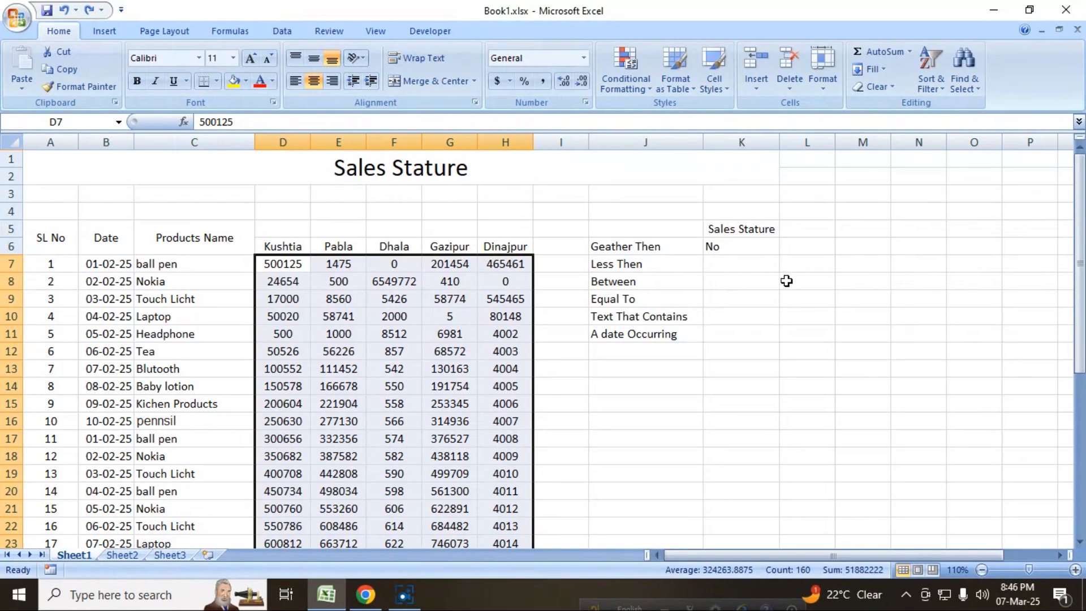
click(652, 92)
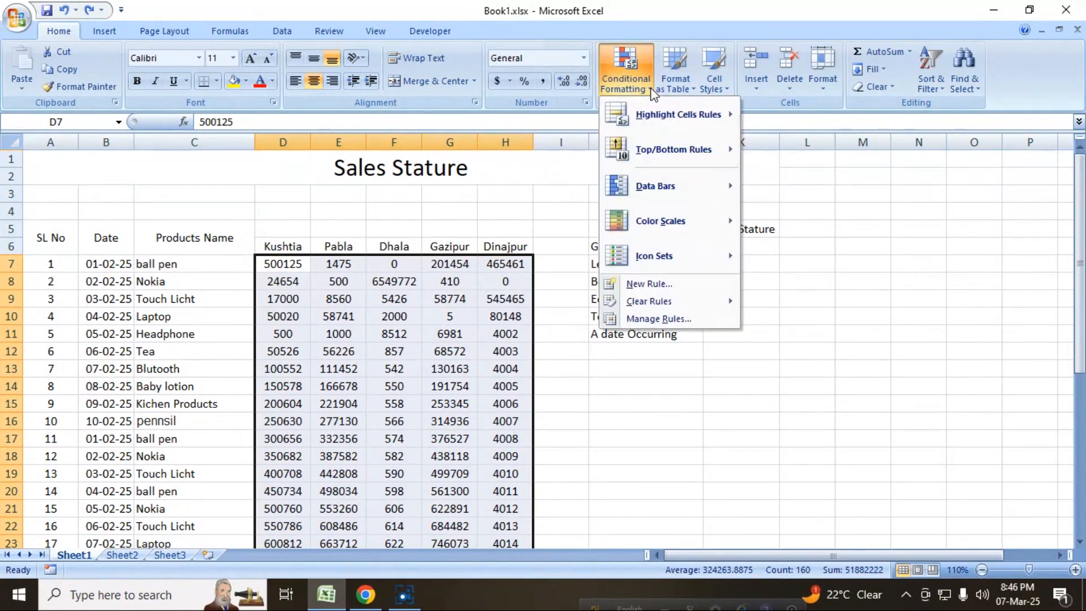
mouse_move(654, 113)
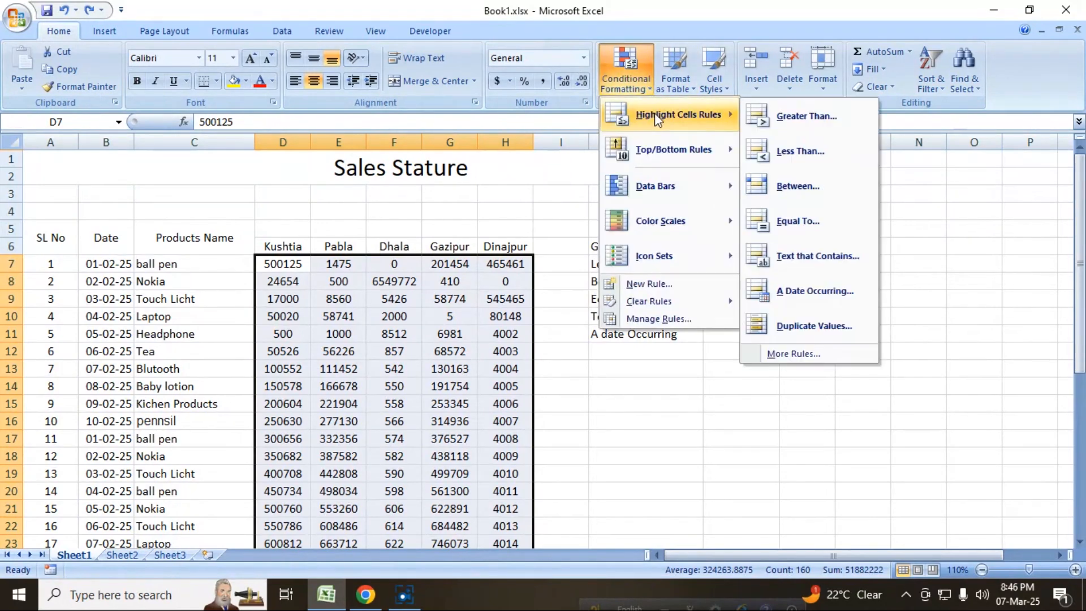
click(798, 187)
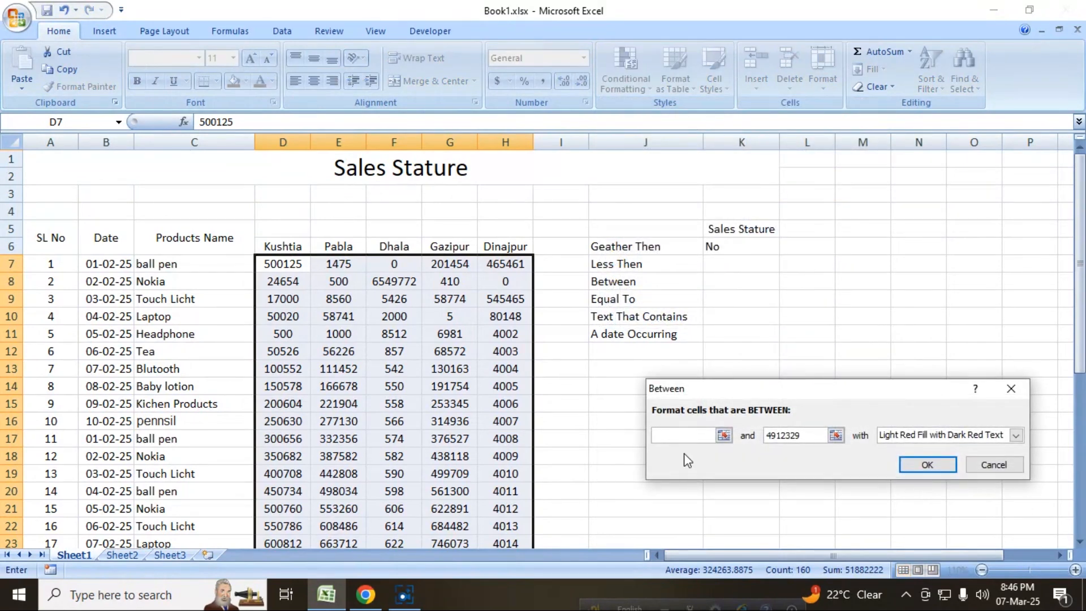
click(723, 283)
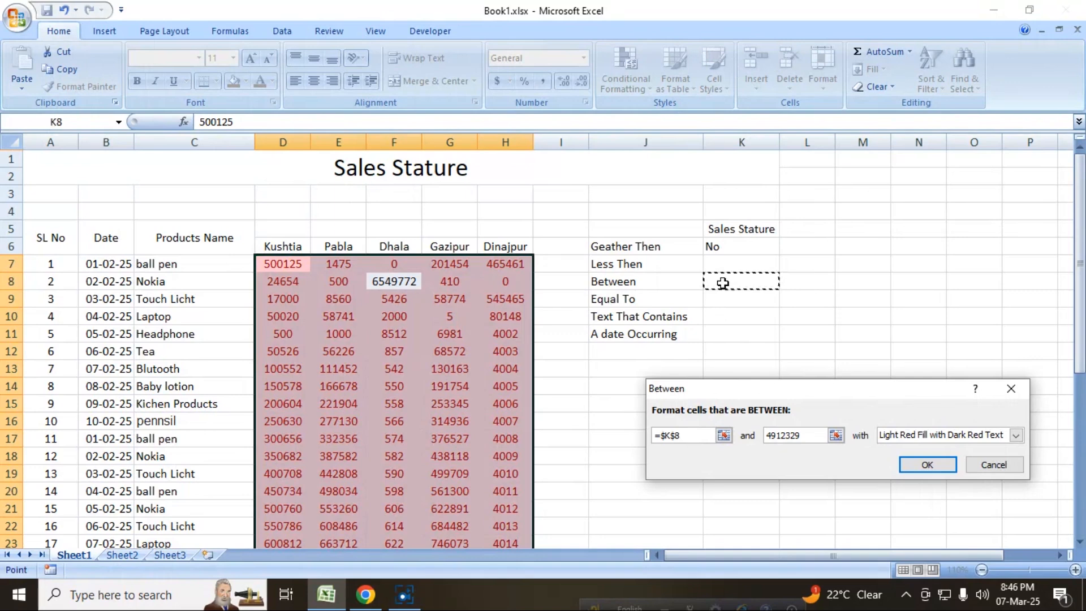
Step: Preview Light Red Fill for the Between rule and choose Red Text as its format
click(934, 433)
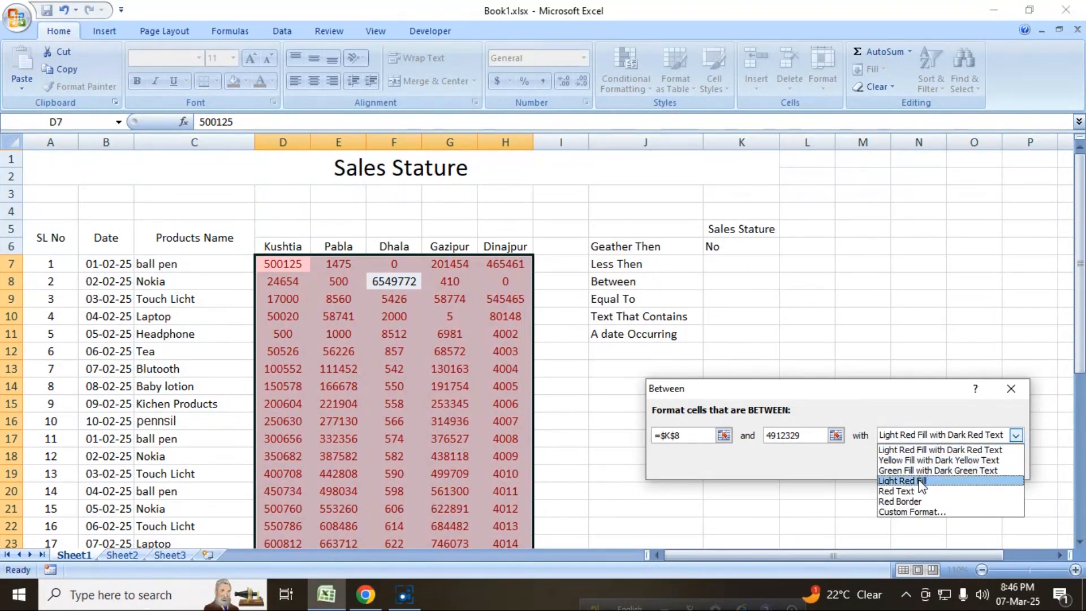
click(920, 481)
click(917, 435)
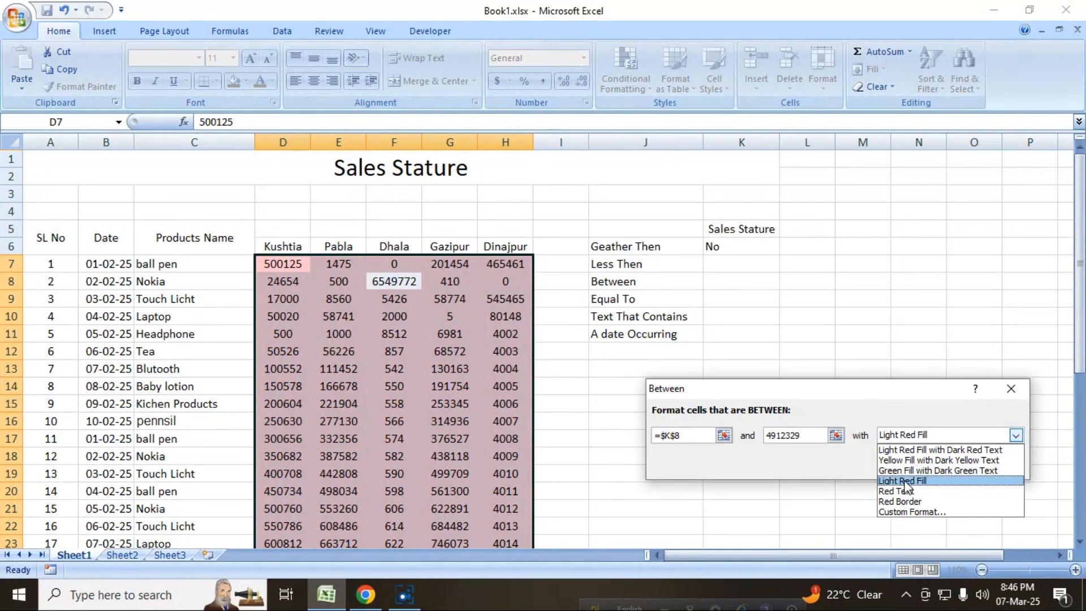
click(899, 489)
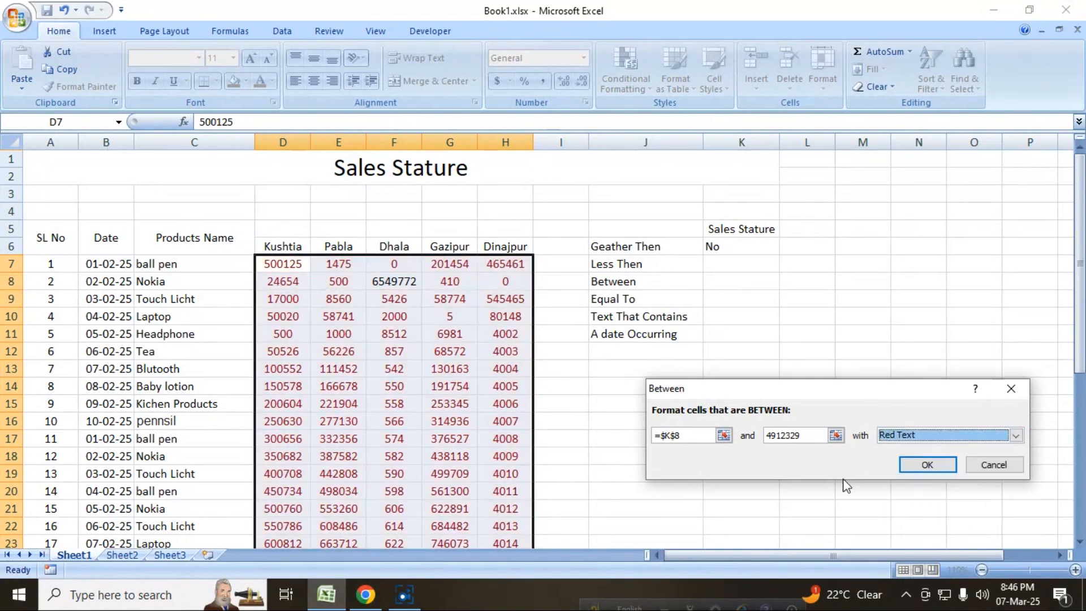
Step: Replace the Between rule's upper limit with a reference to cell L8 and apply the rule
click(801, 436)
double_click(801, 436)
key(BackSpace)
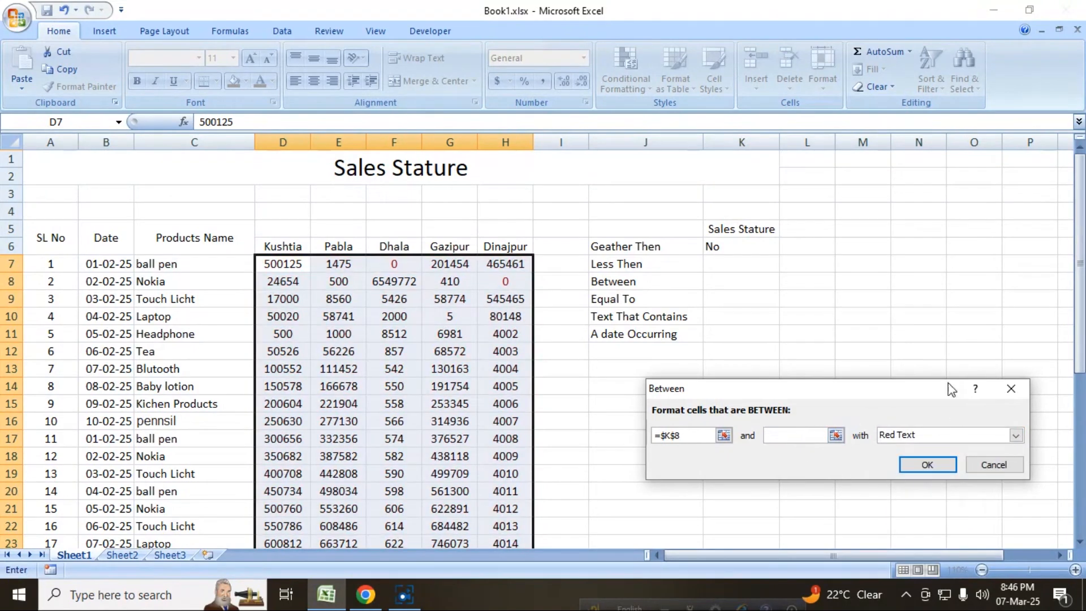
click(790, 282)
click(927, 465)
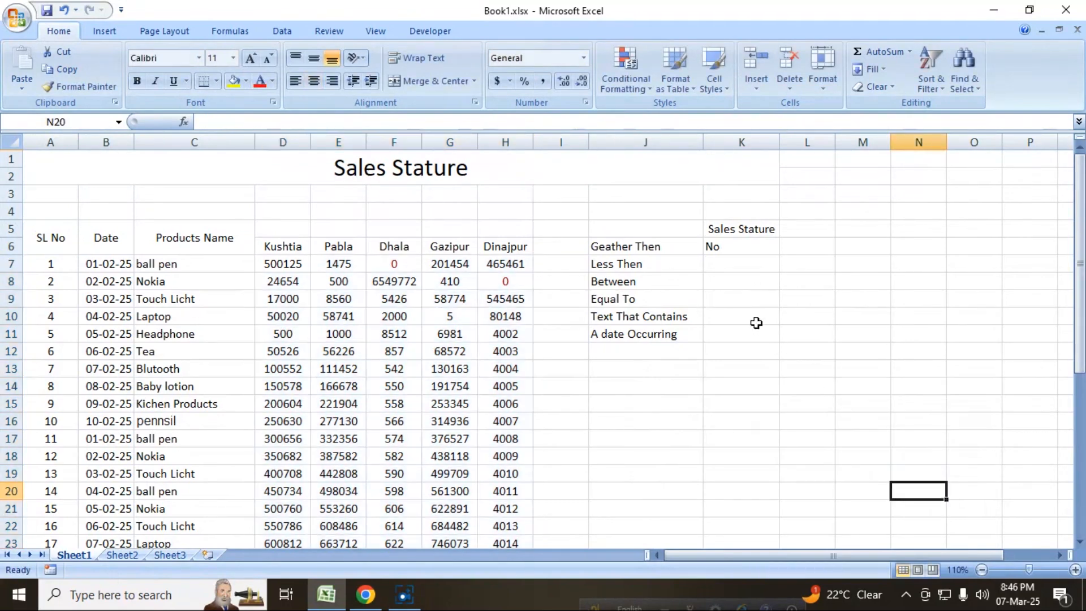
Step: Test the Between rule with limits of 8000 in K8 and 80000 in L8, checking the highlighted sales figures
click(729, 285)
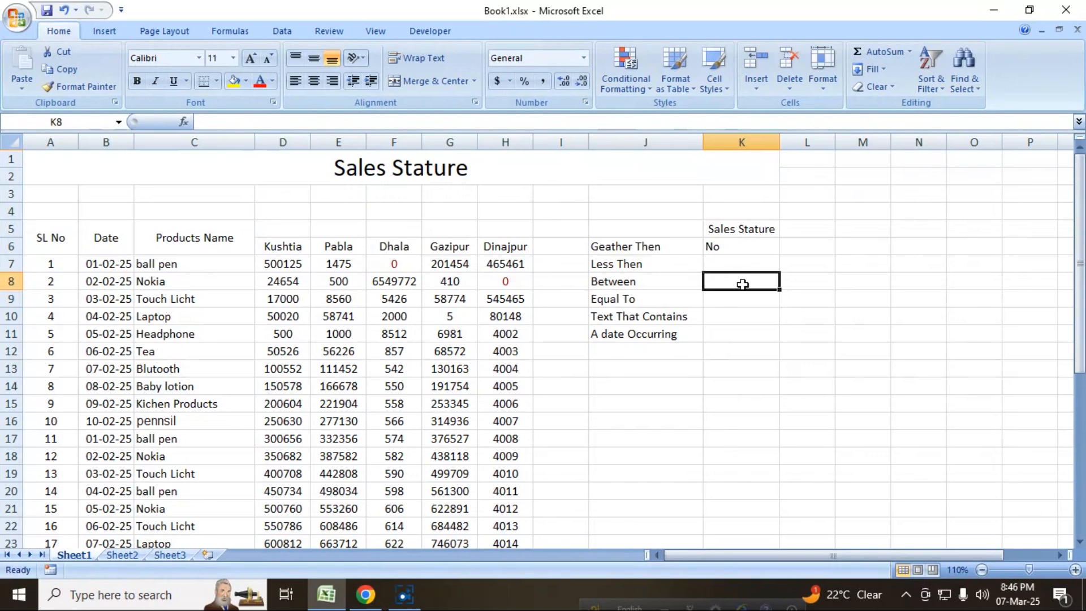
key(BackSpace)
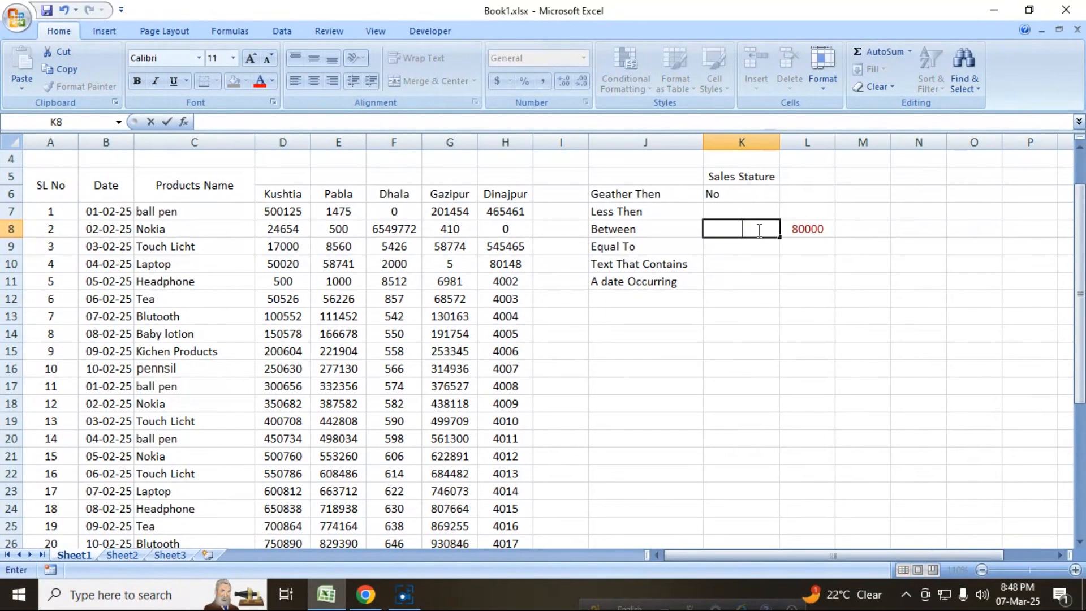
text(8000)
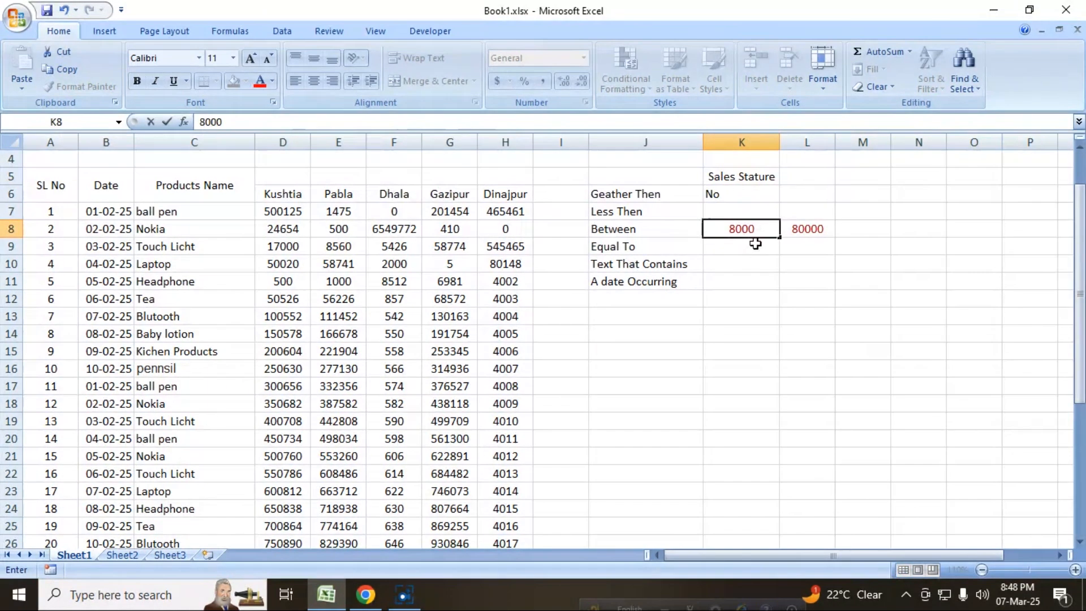
key(Return)
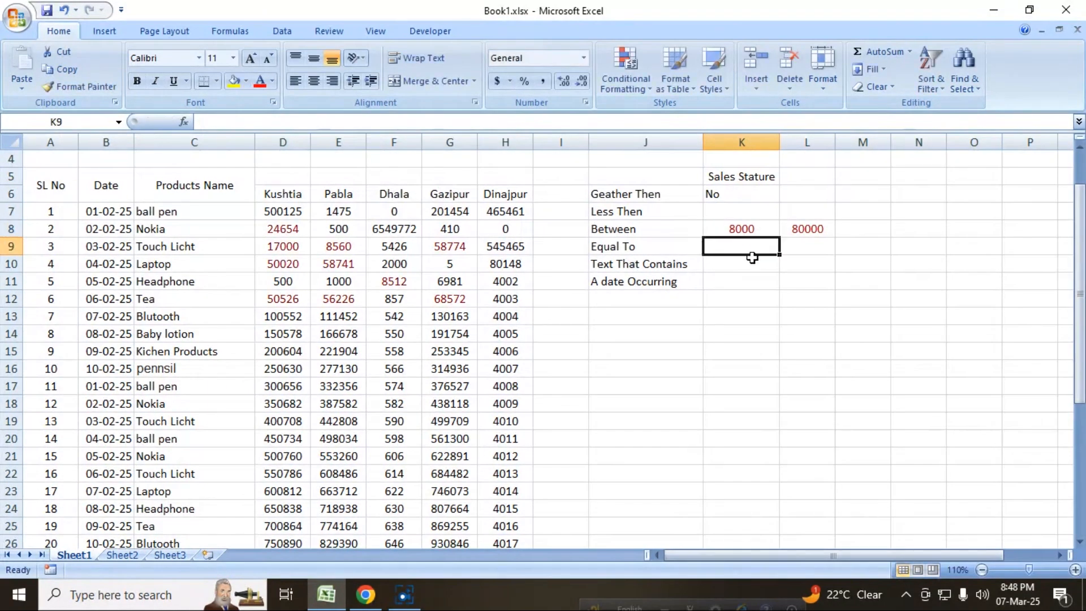
click(802, 235)
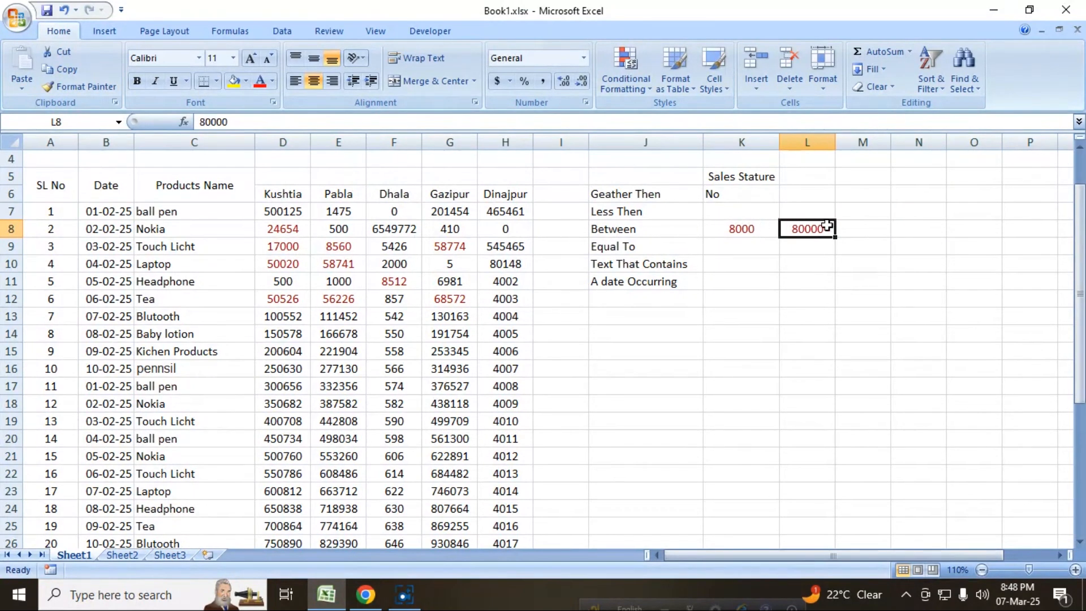
click(737, 245)
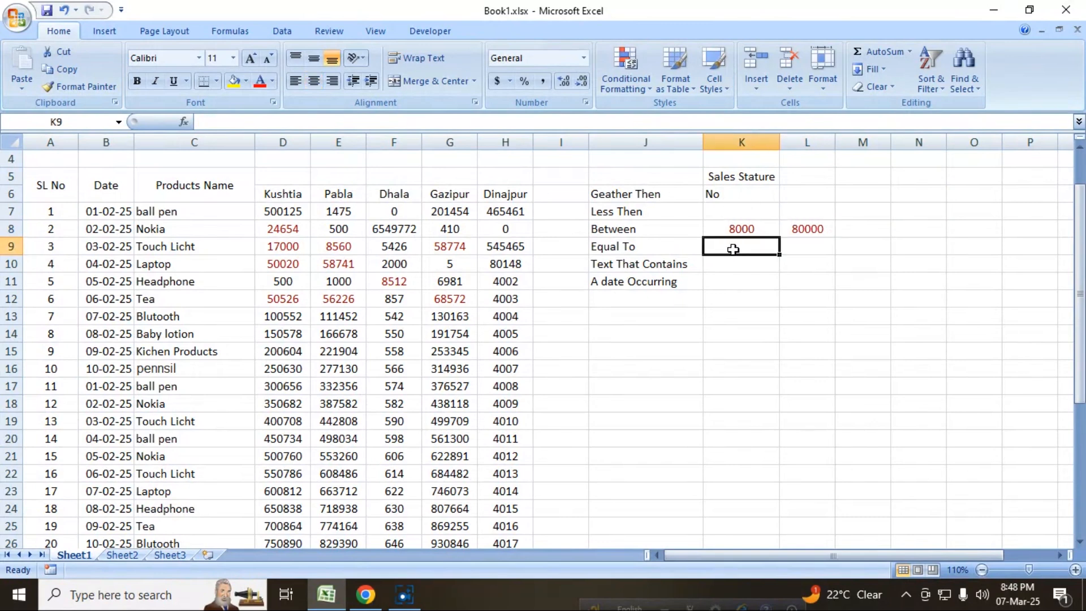
Step: Clear both Between limits from K8 and L8
click(741, 231)
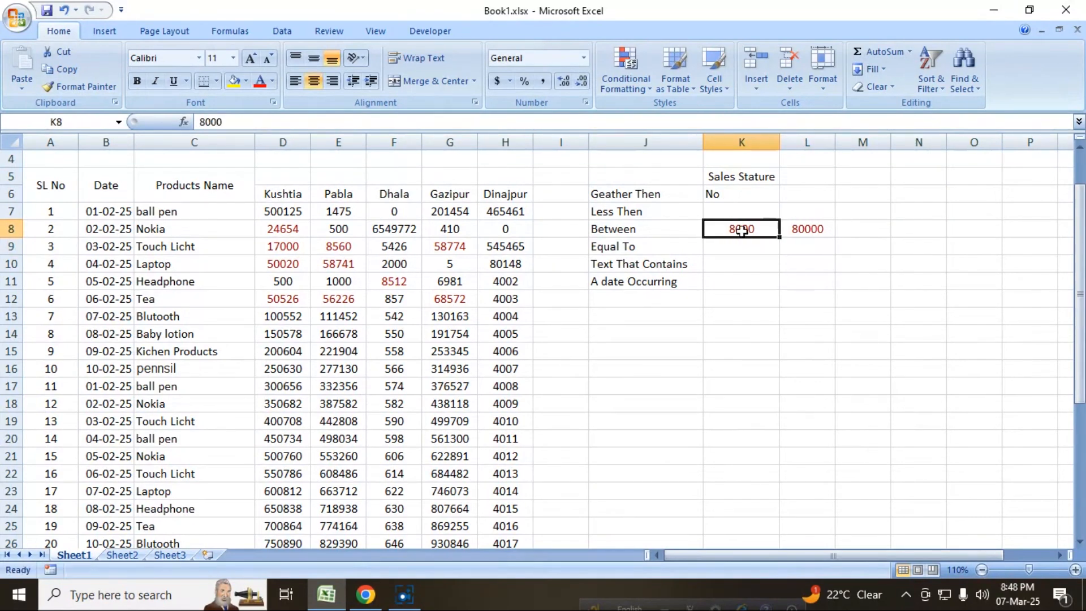
key(Delete)
click(819, 231)
key(Delete)
click(739, 249)
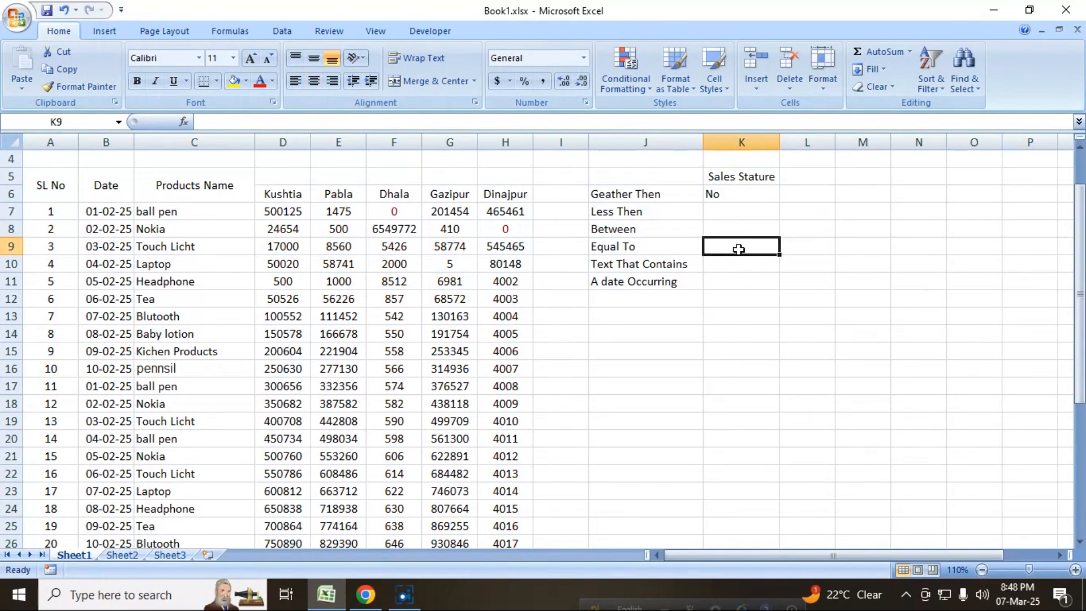
Step: Start an Equal To highlight rule for sales figures D7:H38 and link its comparison value to cell K9
drag(269, 211, 514, 518)
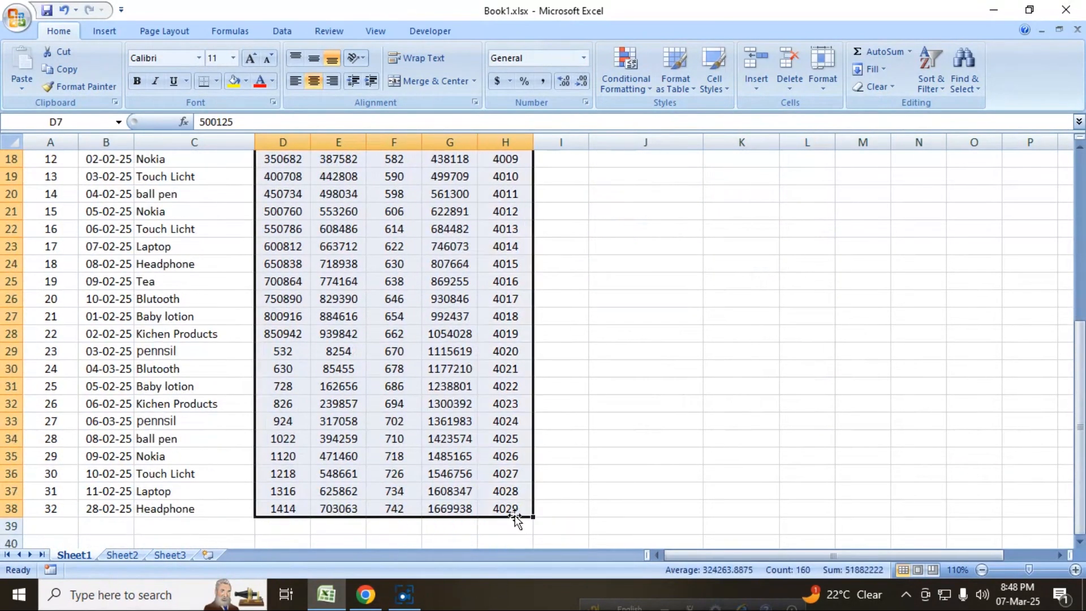
scroll(512, 515, up, 6)
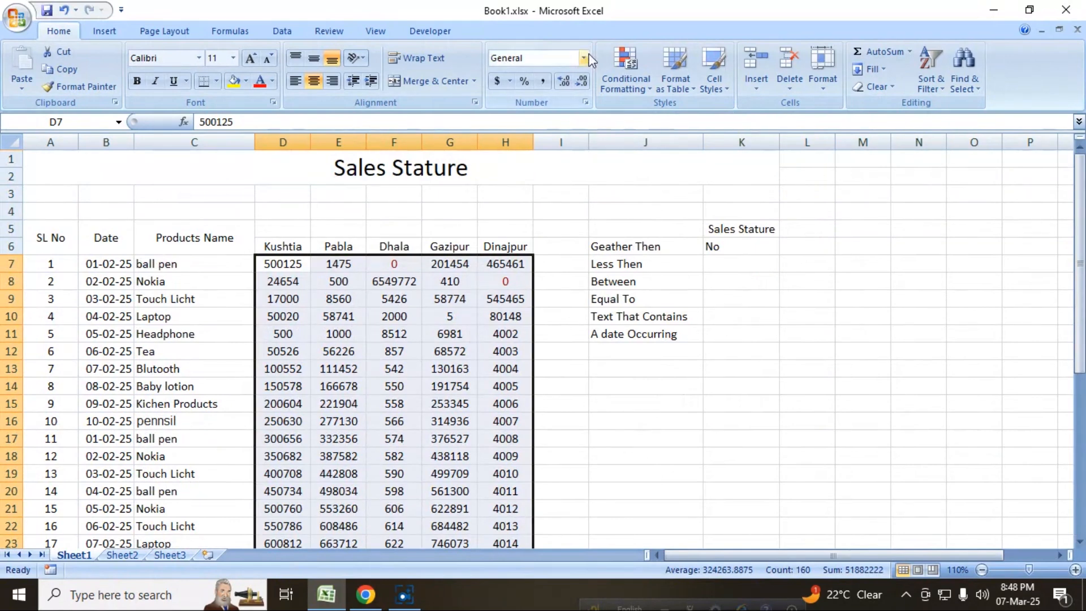
click(625, 71)
mouse_move(656, 111)
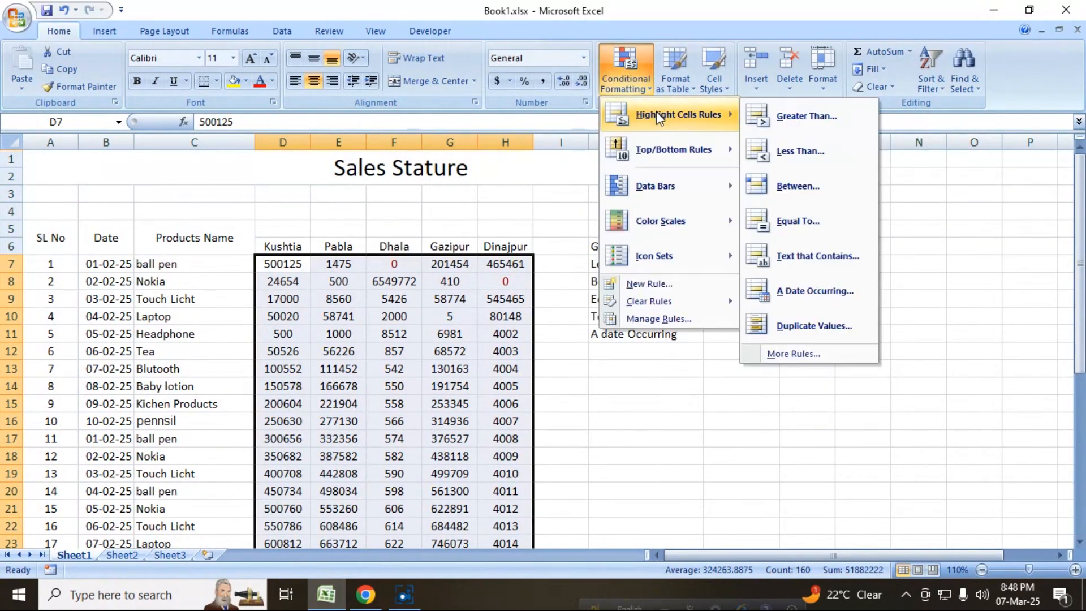
click(811, 219)
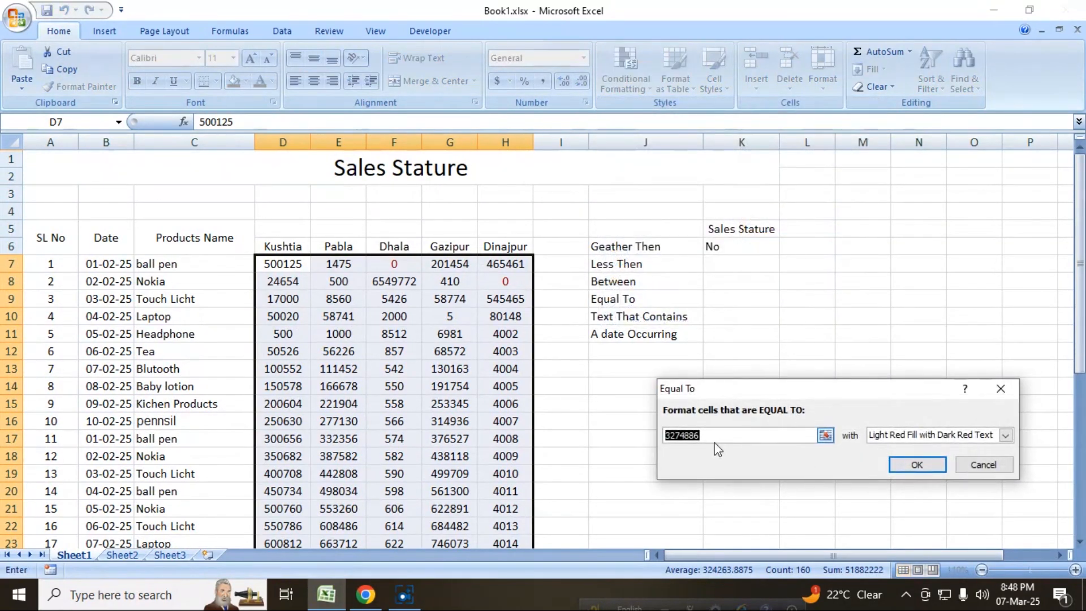
key(BackSpace)
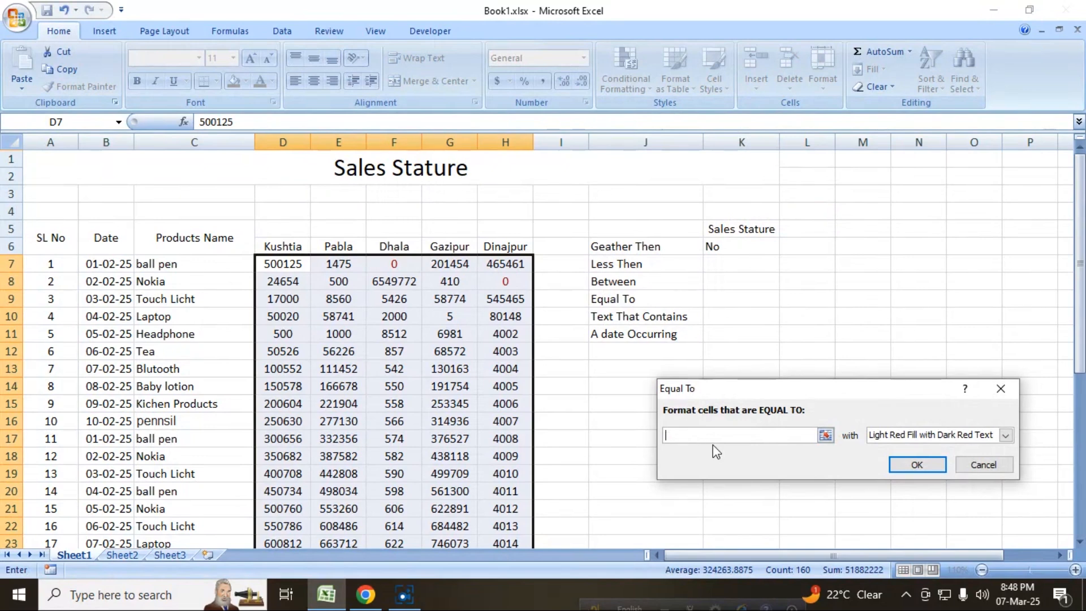
click(729, 303)
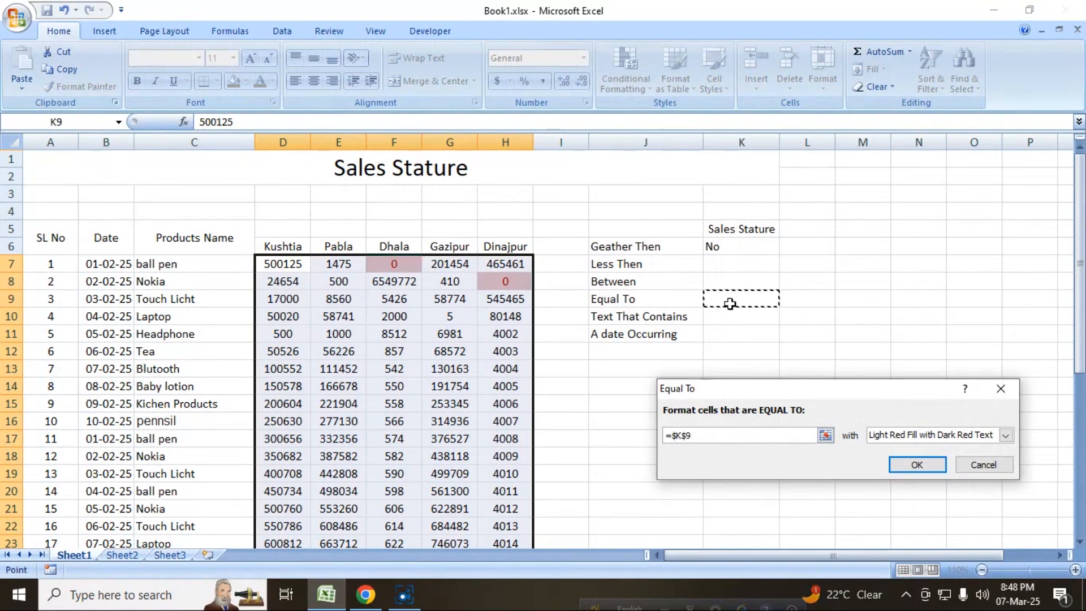
Step: Format the Equal To rule's matches with Red Border and apply the rule
click(902, 436)
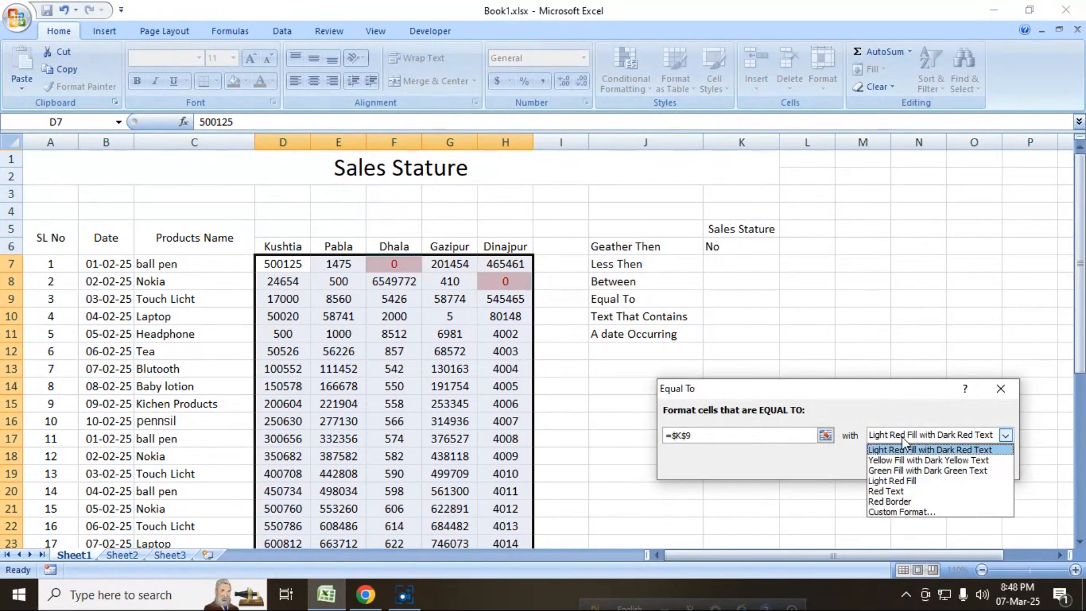
click(911, 502)
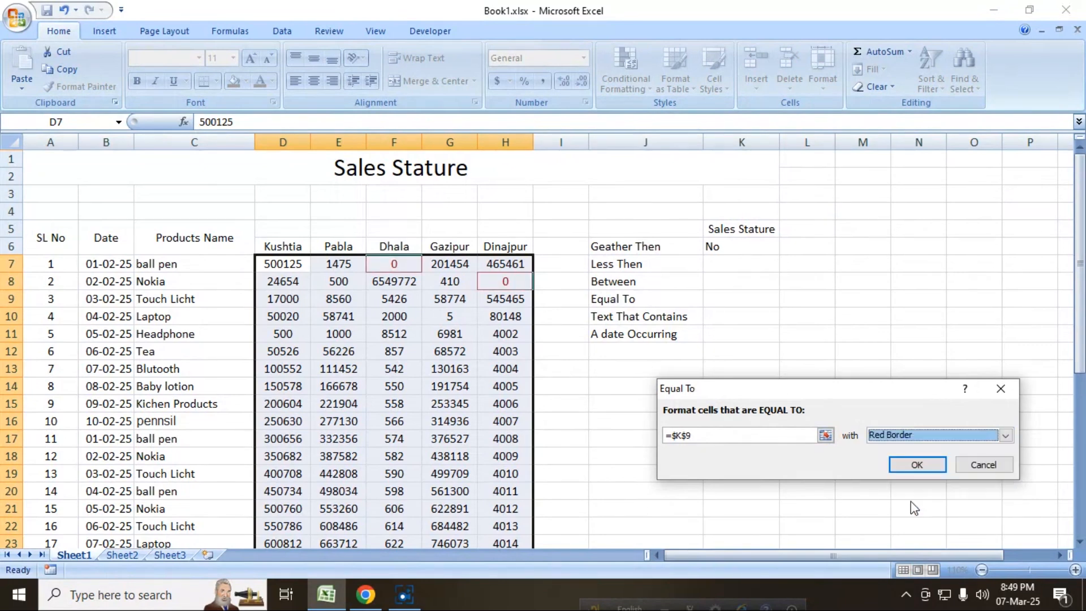
click(915, 468)
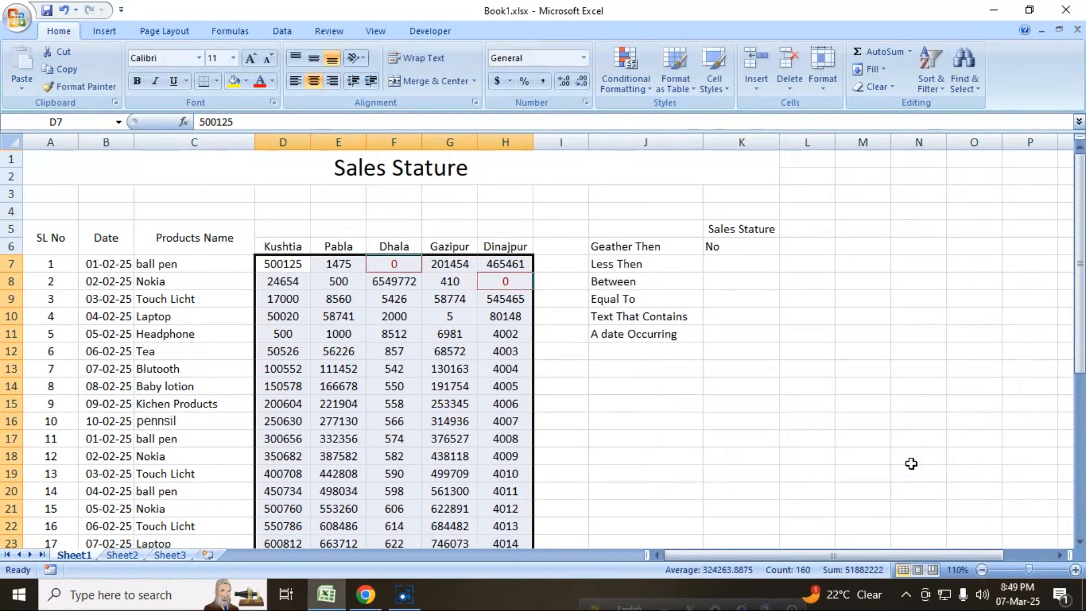
Step: Test the Equal To rule by entering 1000 in K9
click(720, 300)
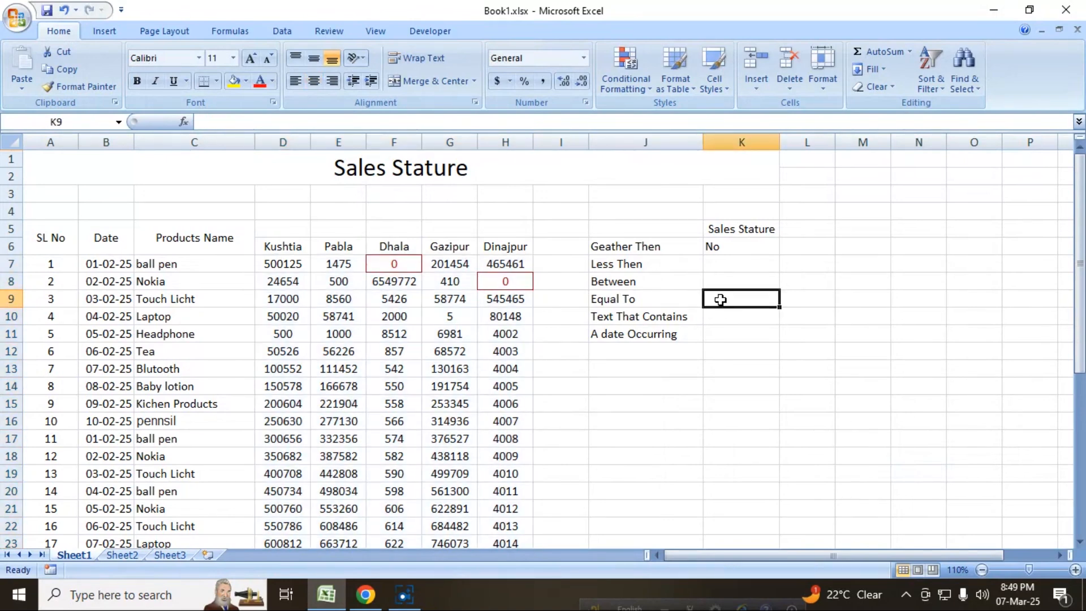
text(1000)
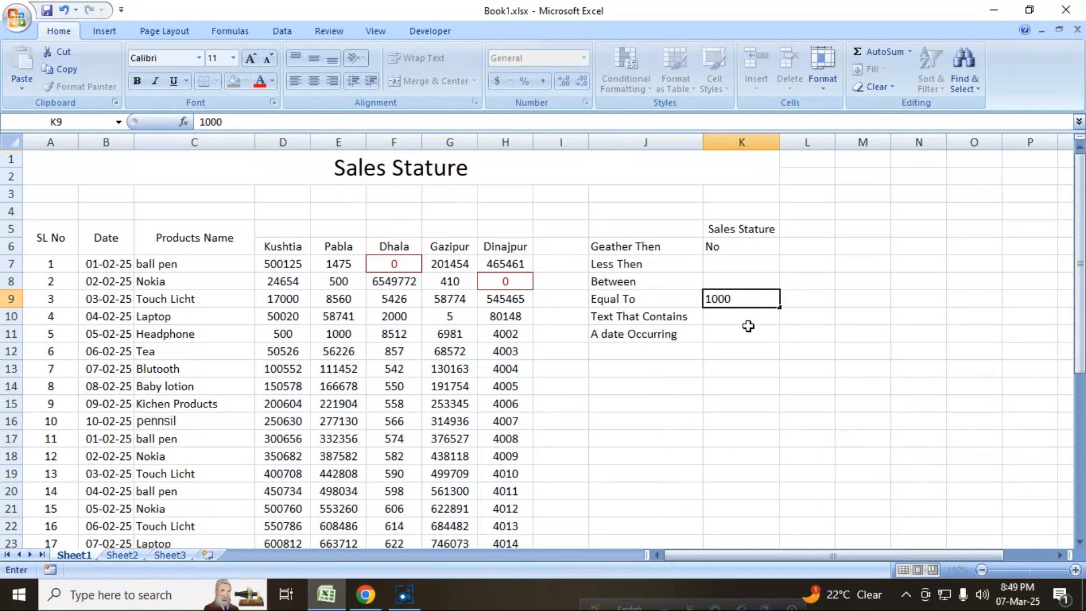
click(741, 332)
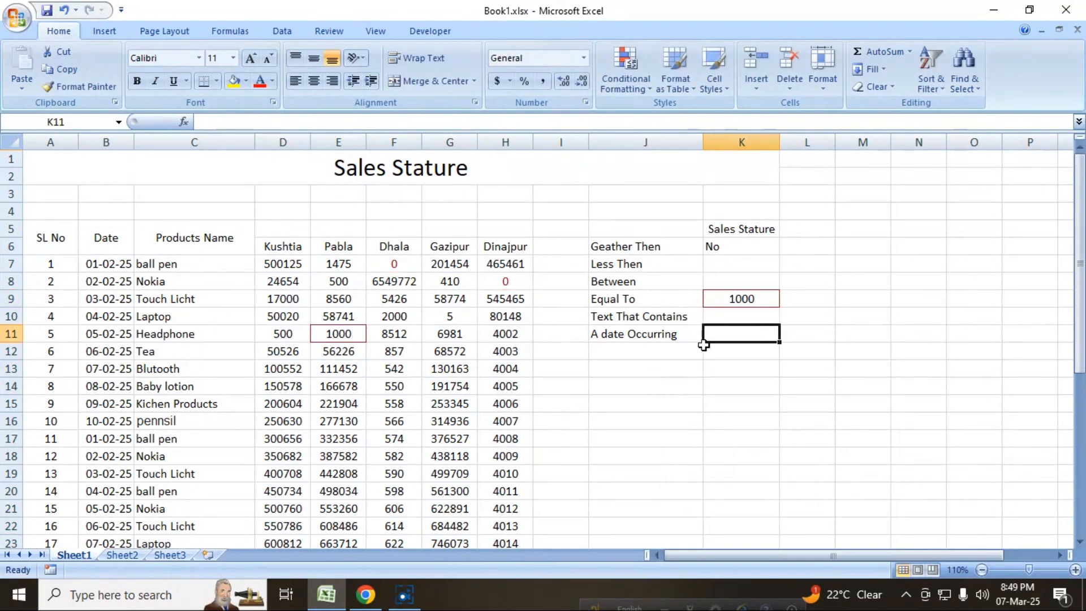
Step: Change the Equal To value in K9 to 410 and check the outlined sales figures
click(739, 300)
text(1400)
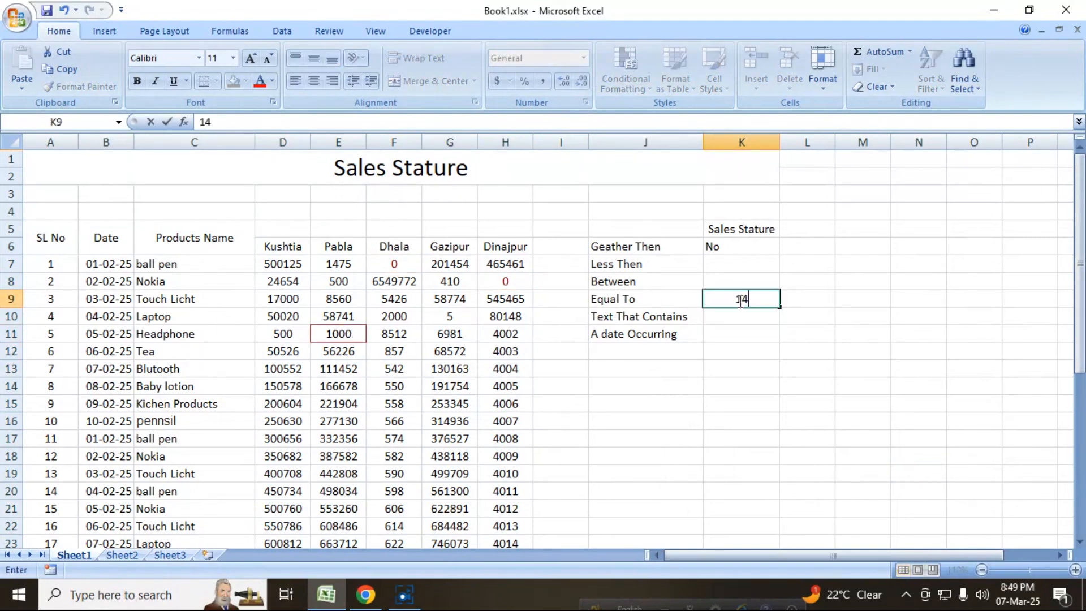
key(BackSpace)
key(BackSpace)
key(BackSpace)
text(02)
key(BackSpace)
text(10)
key(BackSpace)
click(744, 313)
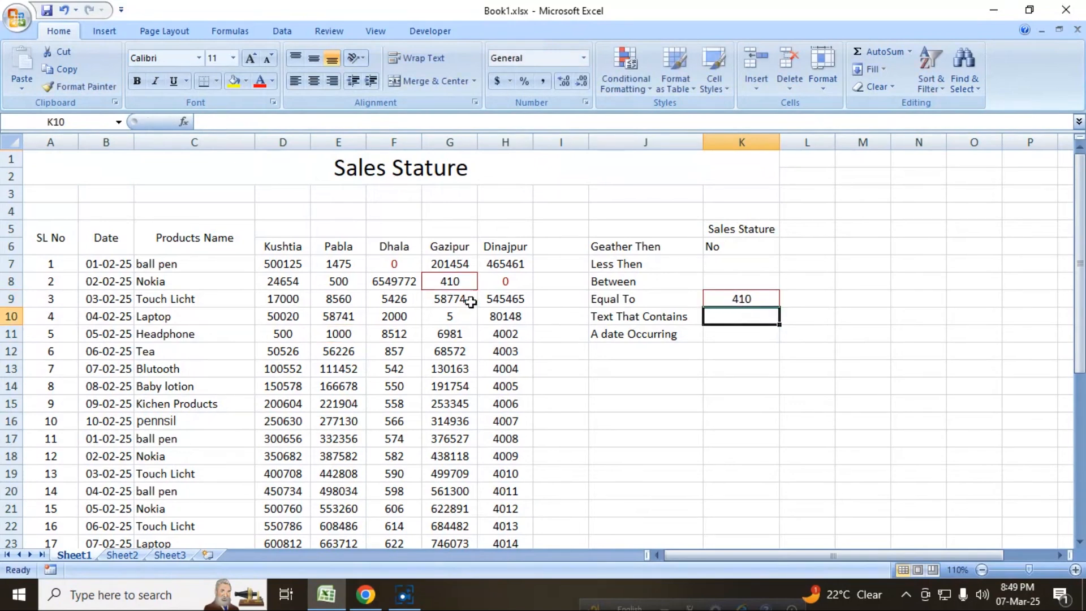
scroll(439, 452, down, 1)
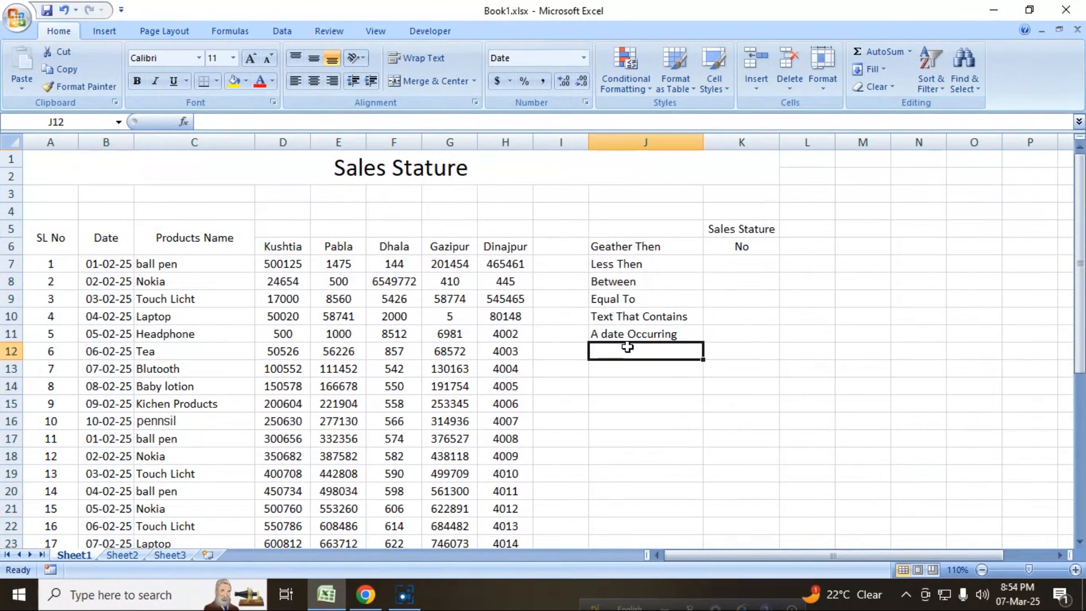
Step: Clear the "Text That Contains" and "A date Occurring" labels from J10:J11
drag(650, 316, 656, 337)
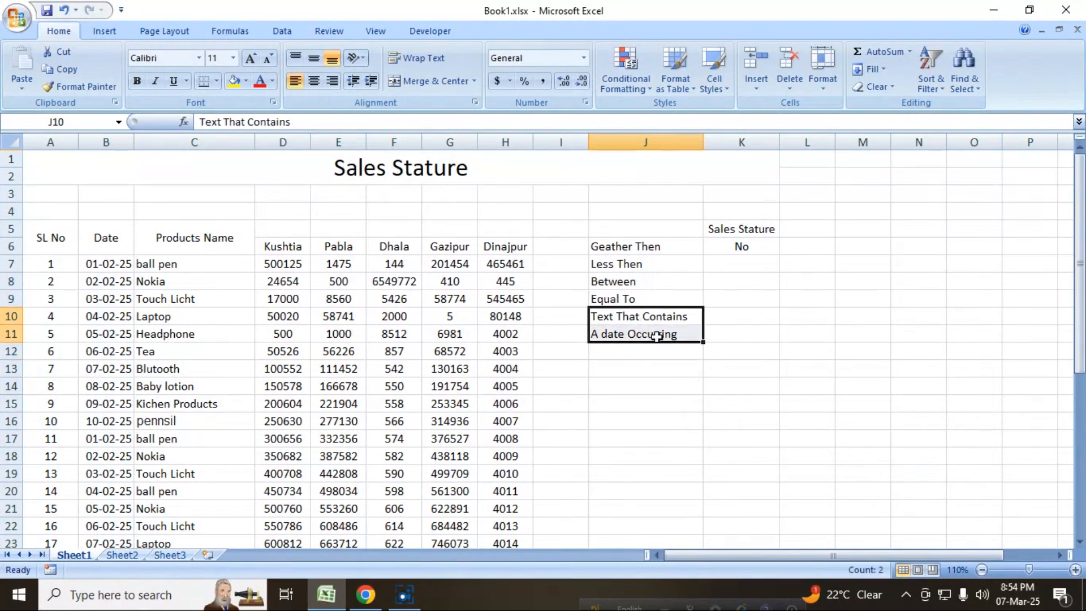
click(690, 353)
click(606, 319)
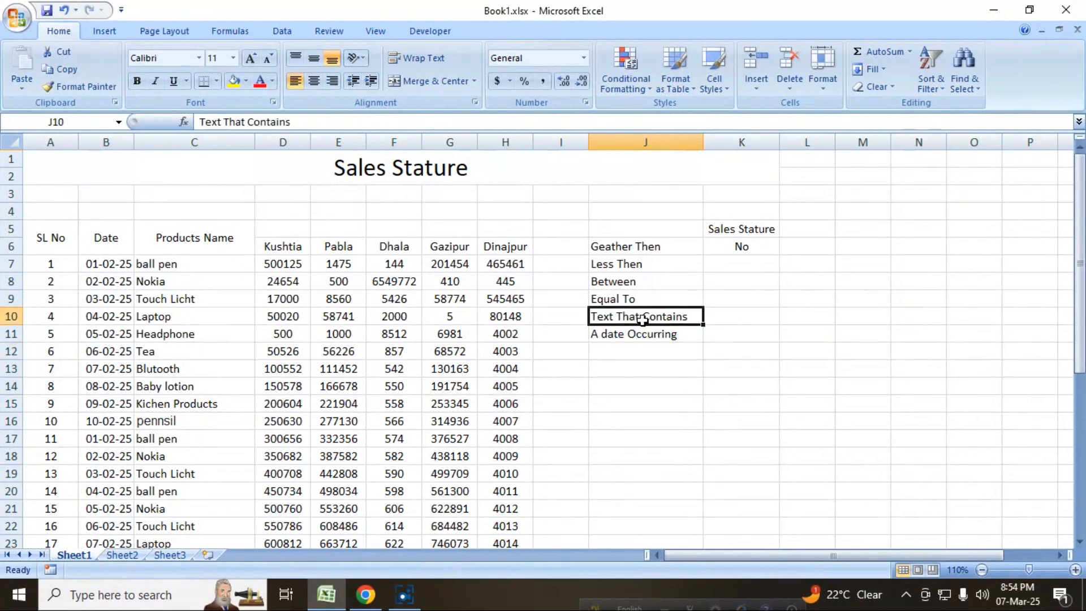
click(653, 334)
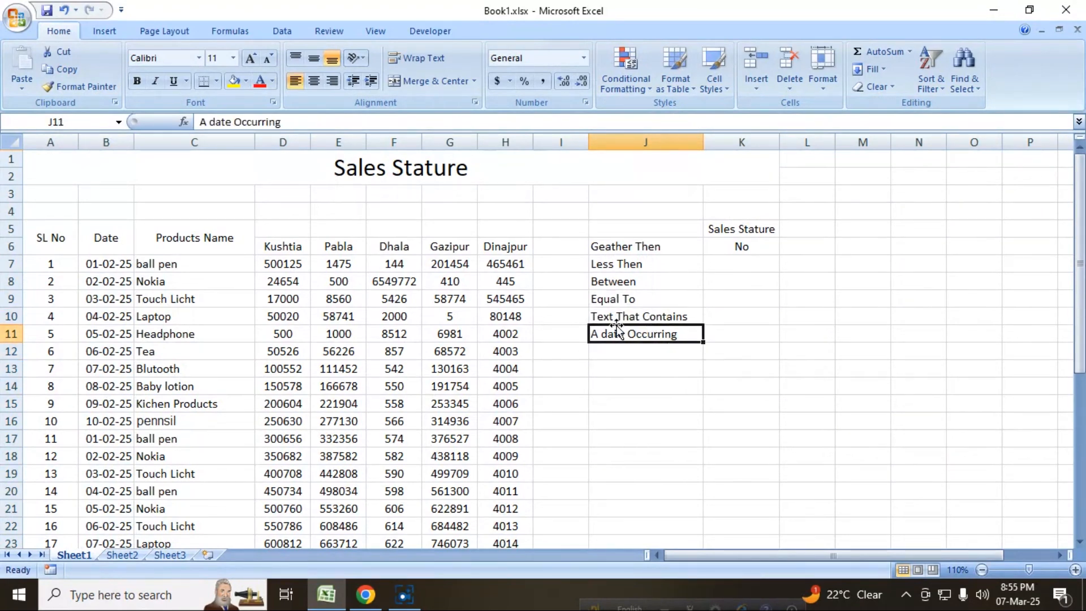
drag(617, 319, 616, 335)
key(Delete)
click(696, 454)
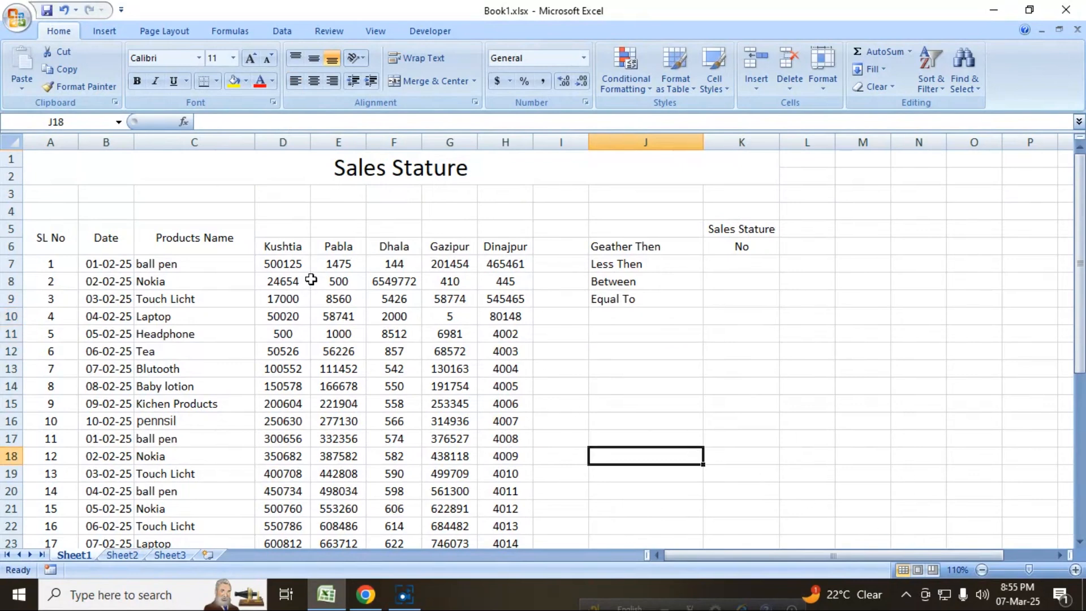
drag(164, 264, 187, 546)
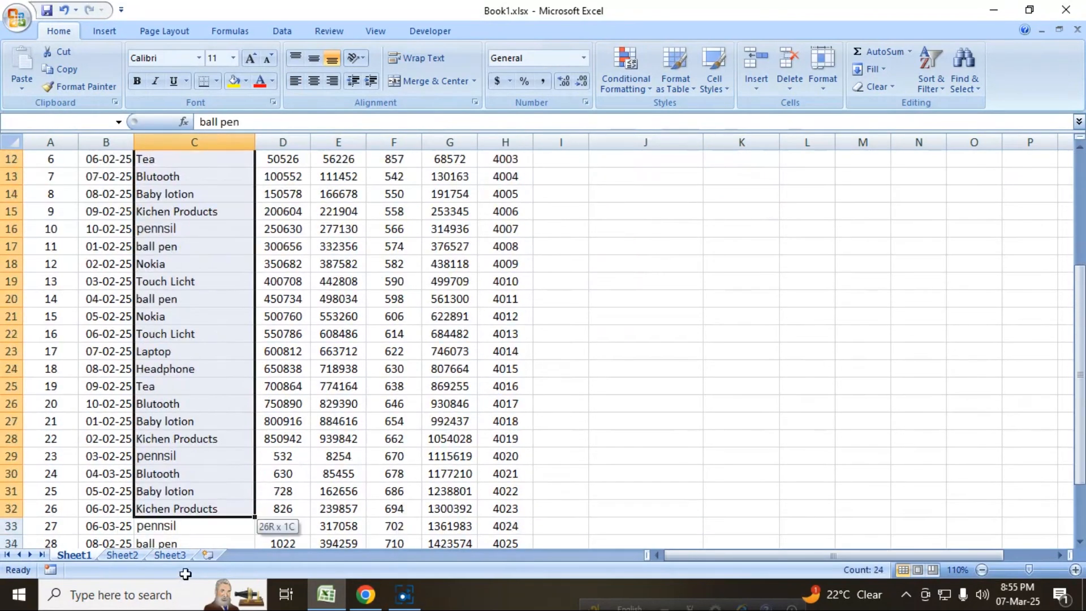
scroll(819, 351, up, 4)
click(677, 386)
click(623, 249)
click(620, 264)
click(613, 297)
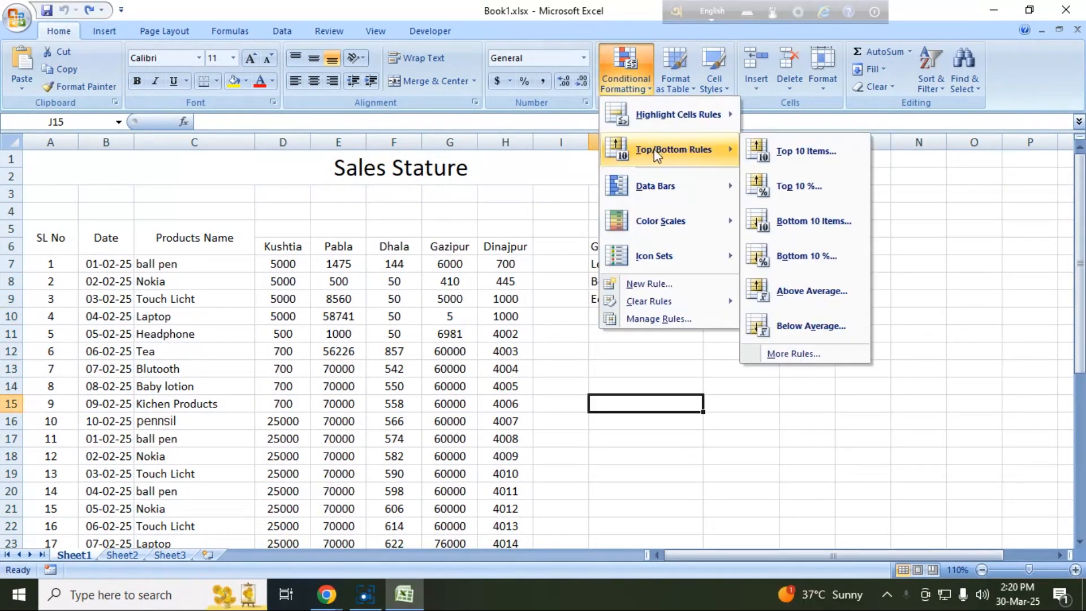
Step: Preview a Top 10 Items rule on sales figures D7:H38 with the Light Red Fill format
click(566, 412)
drag(274, 264, 515, 513)
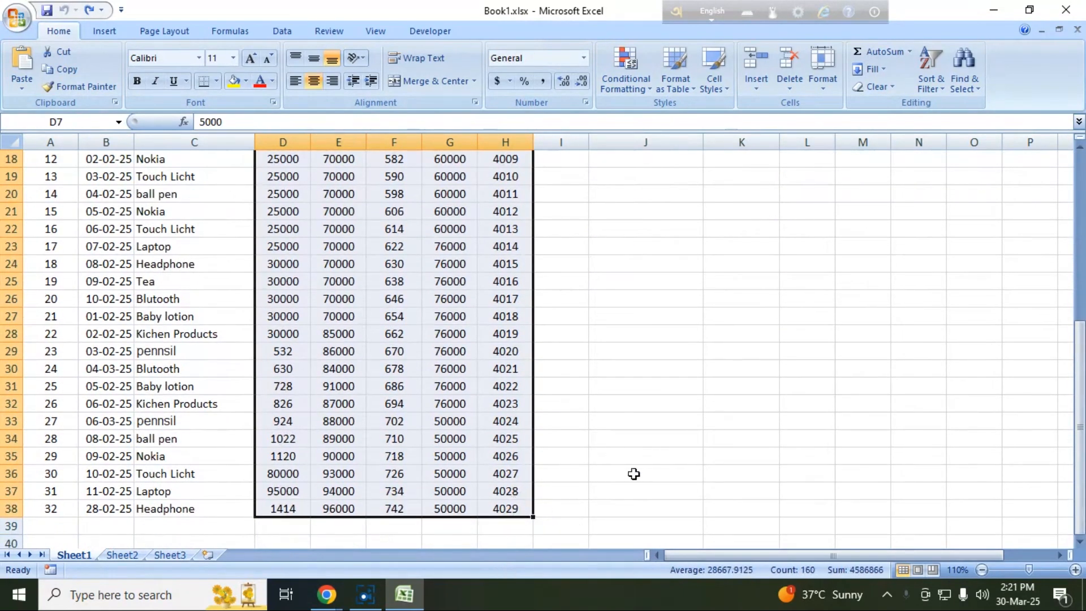
scroll(642, 450, up, 6)
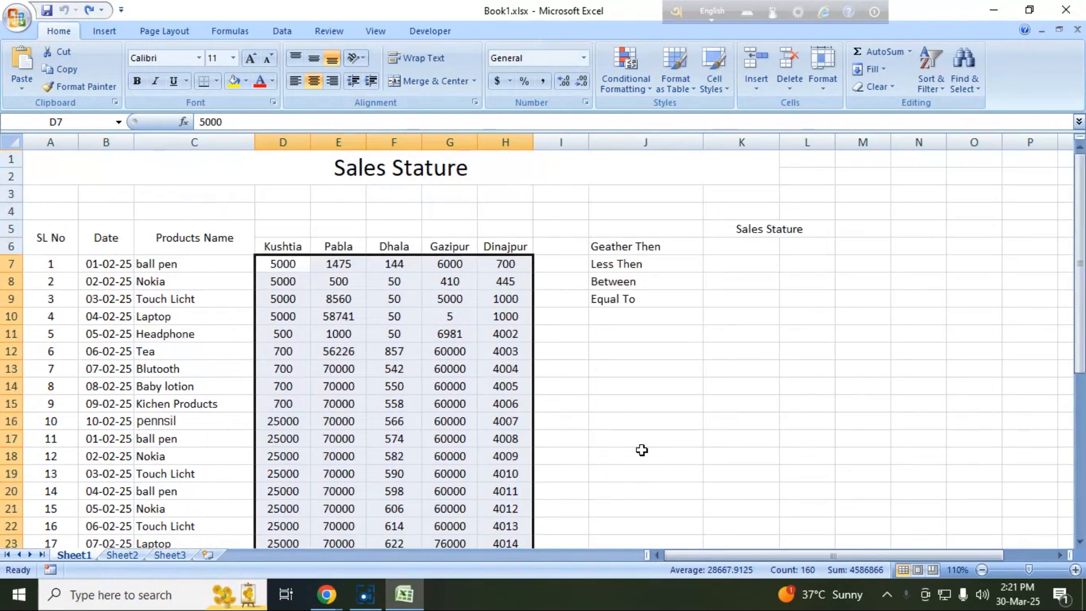
click(646, 91)
mouse_move(656, 148)
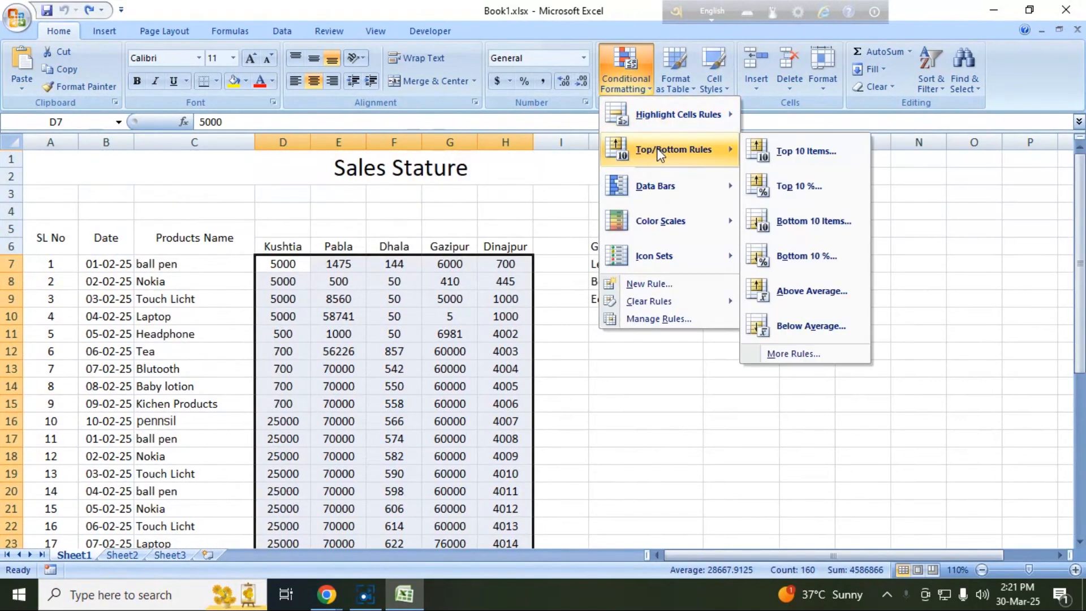
click(815, 155)
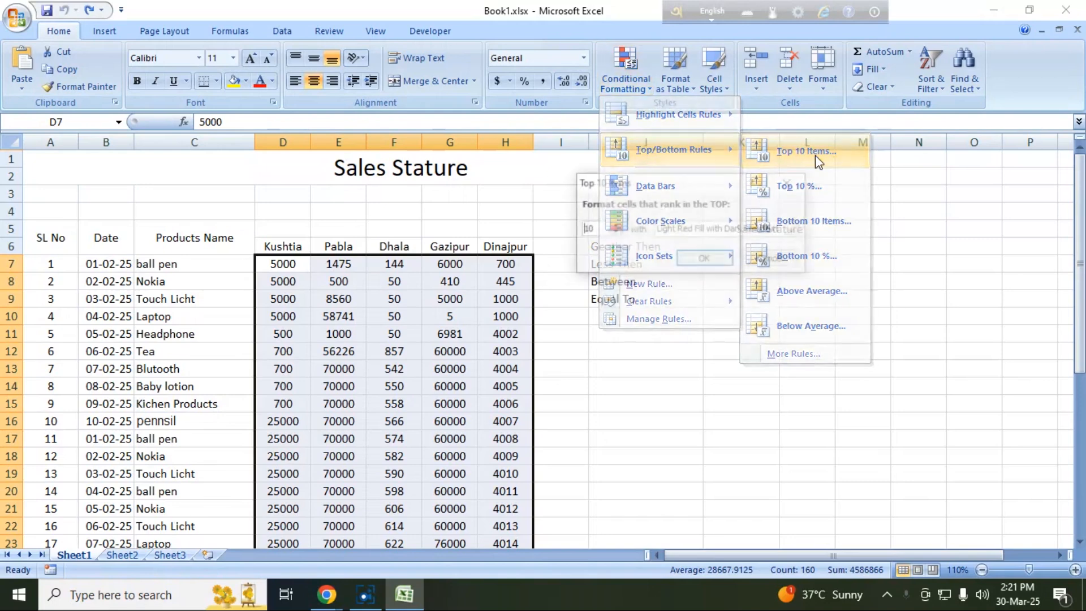
scroll(399, 386, down, 7)
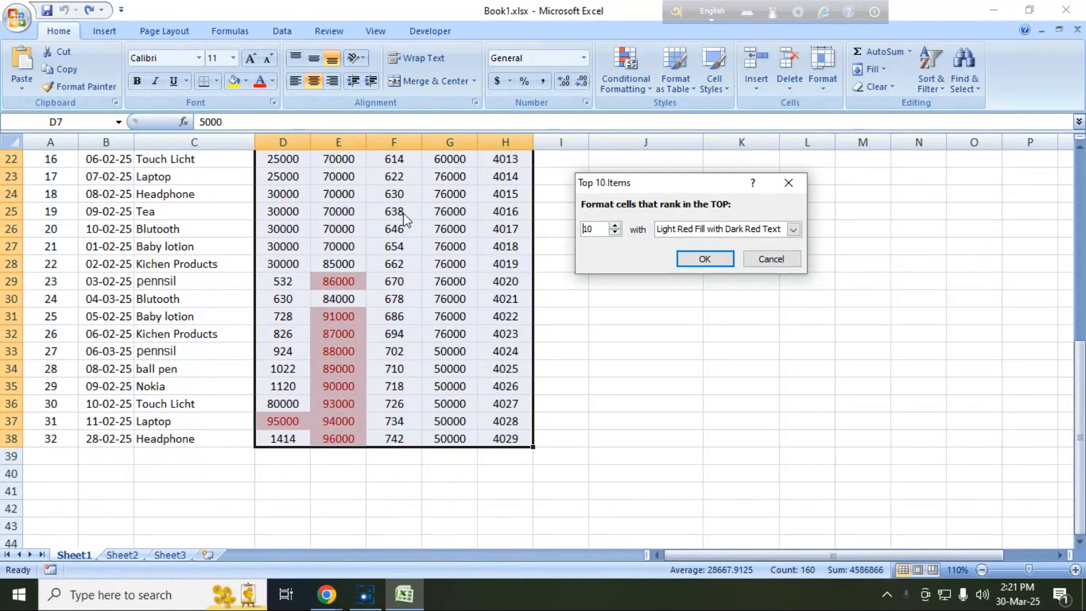
click(742, 229)
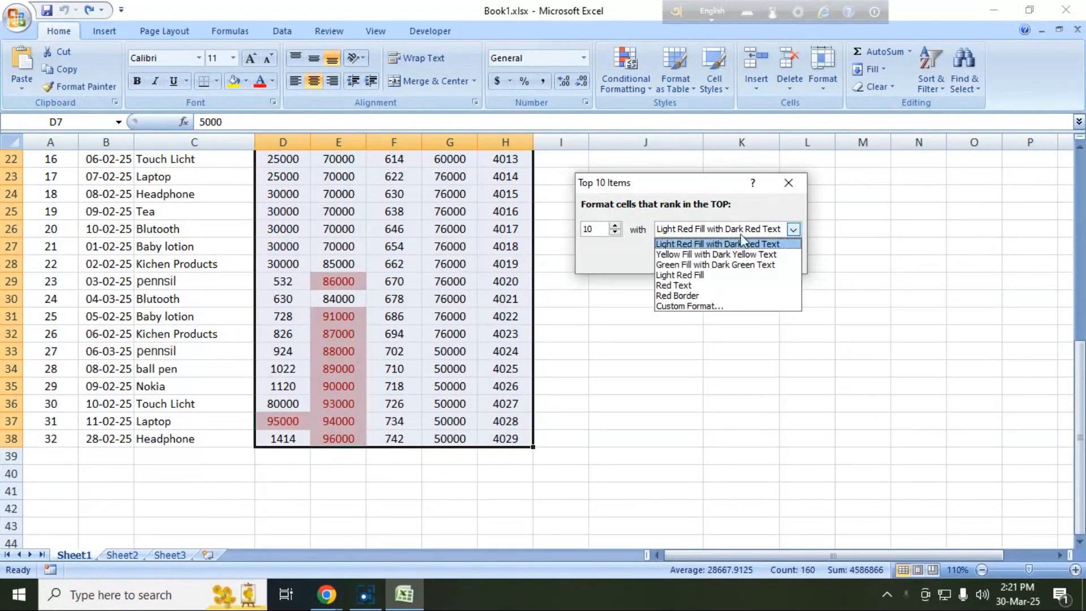
click(714, 275)
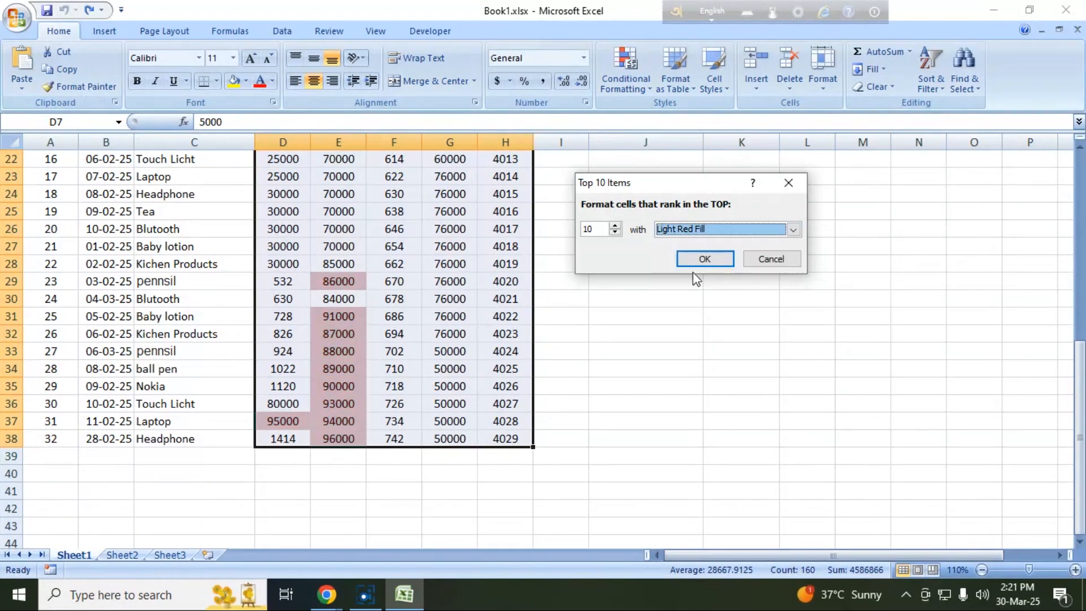
Step: Preview the Top Items rule with a rank of 50 across the sales table, and discard the rule
drag(597, 229, 575, 230)
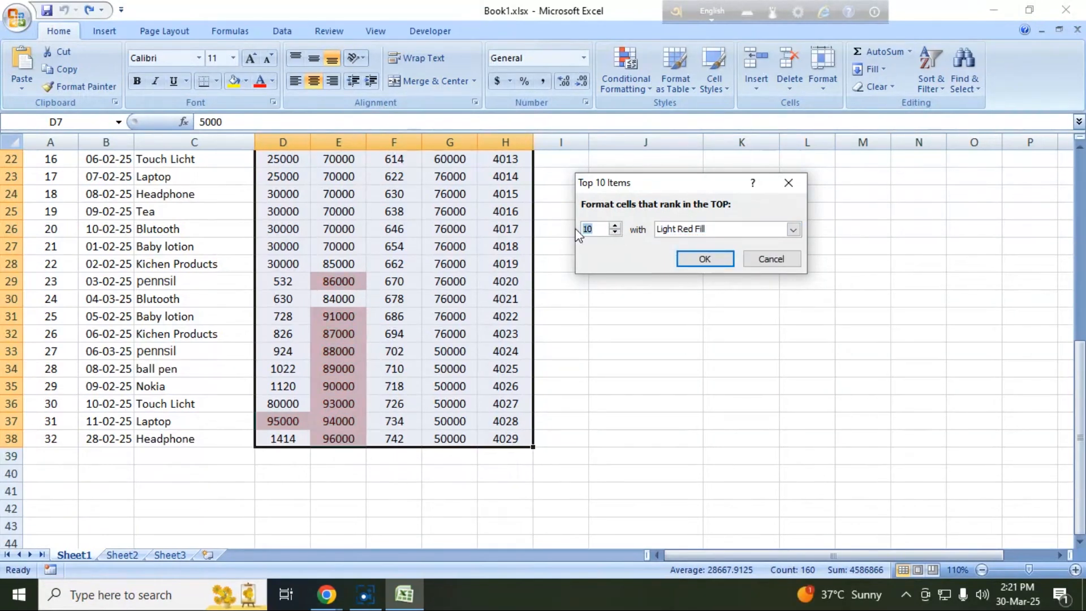
text(50)
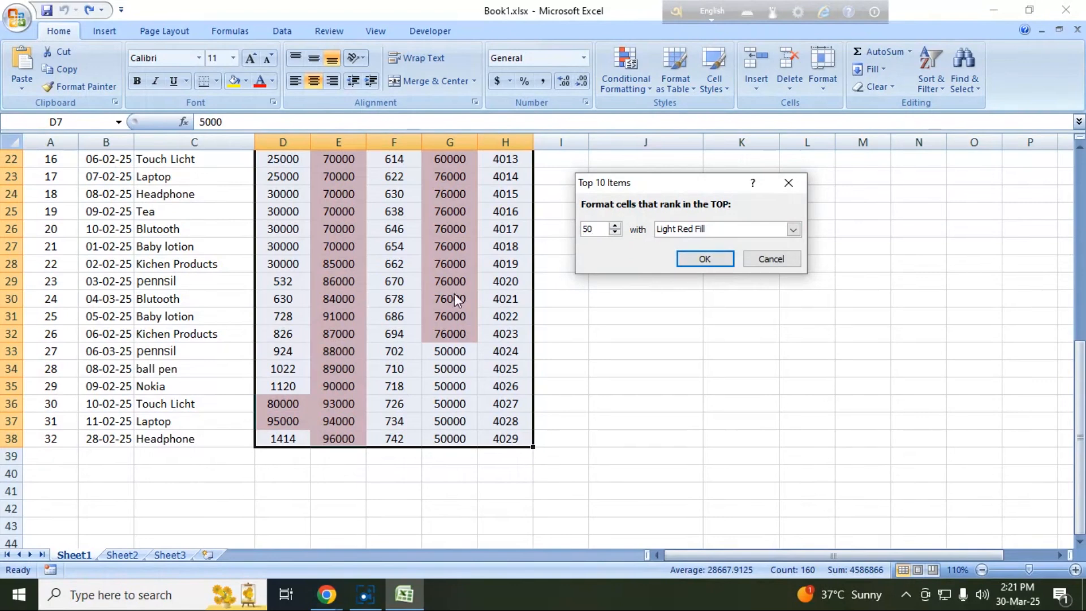
scroll(486, 291, up, 7)
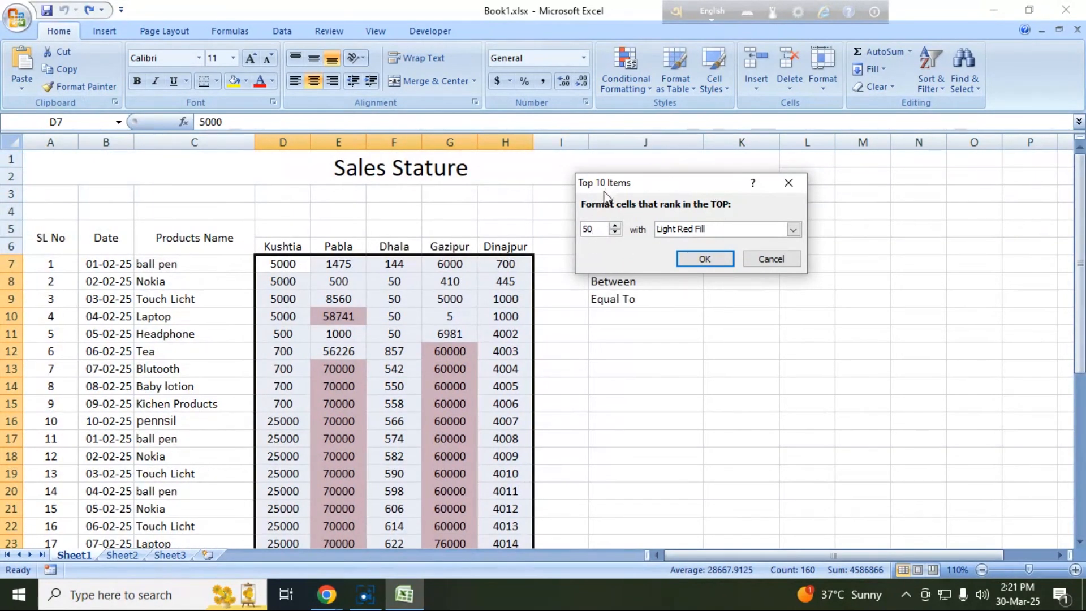
click(778, 259)
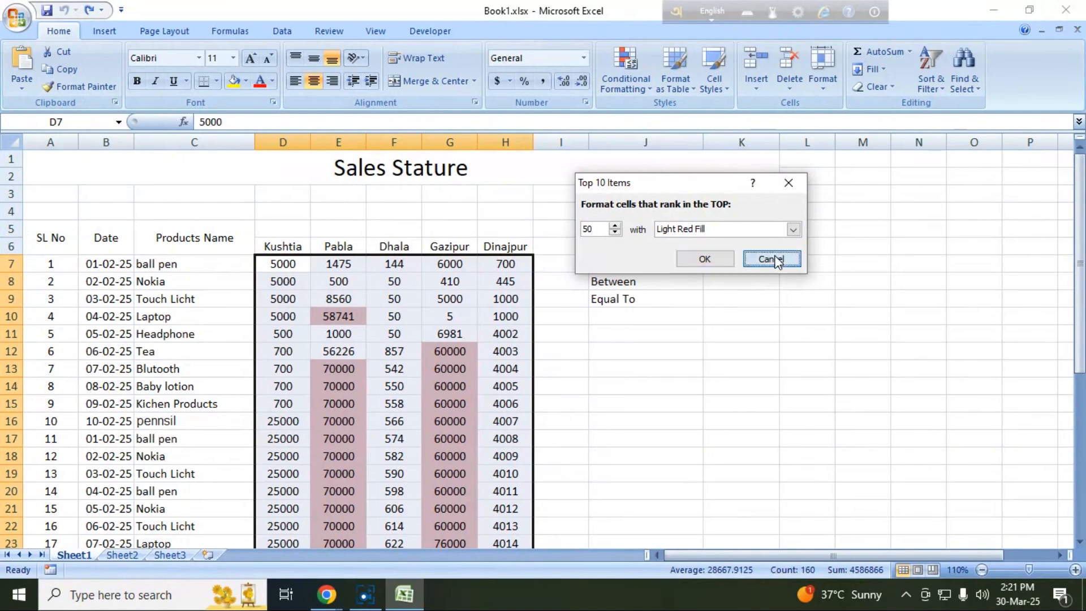
Step: Preview a Top 10% rule on sales figures D7:H38 with Light Red Fill with Dark Red Text
click(651, 89)
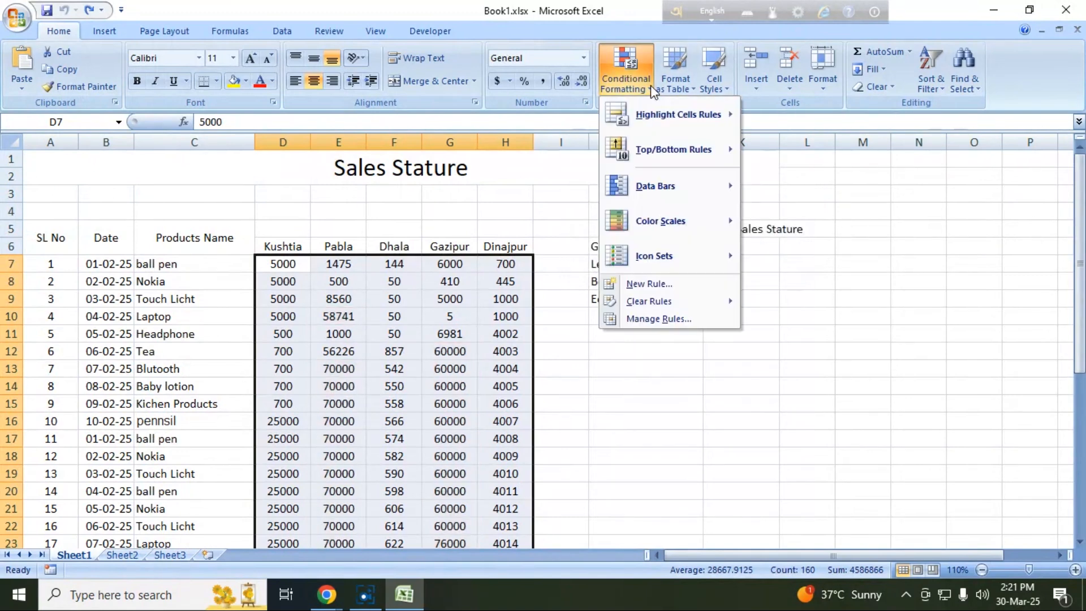
mouse_move(654, 151)
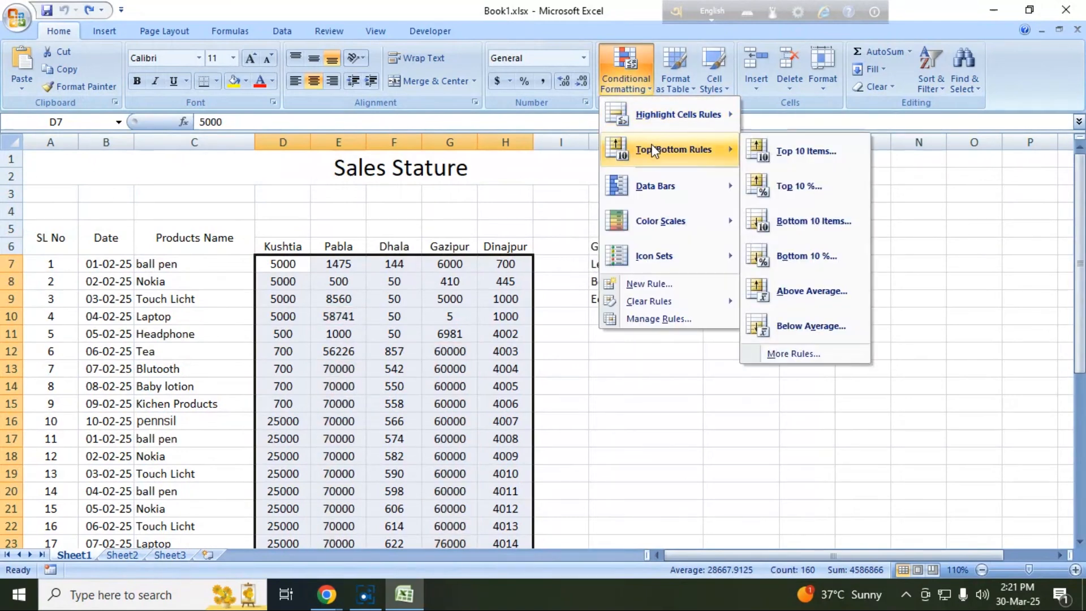
click(808, 189)
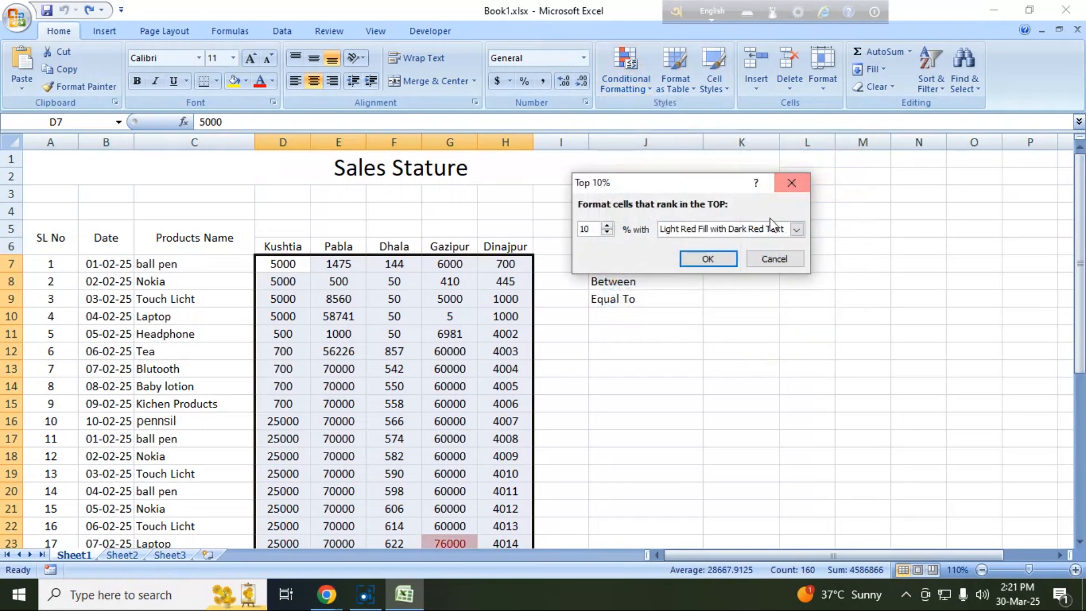
scroll(516, 418, down, 3)
scroll(516, 418, down, 5)
scroll(515, 419, up, 3)
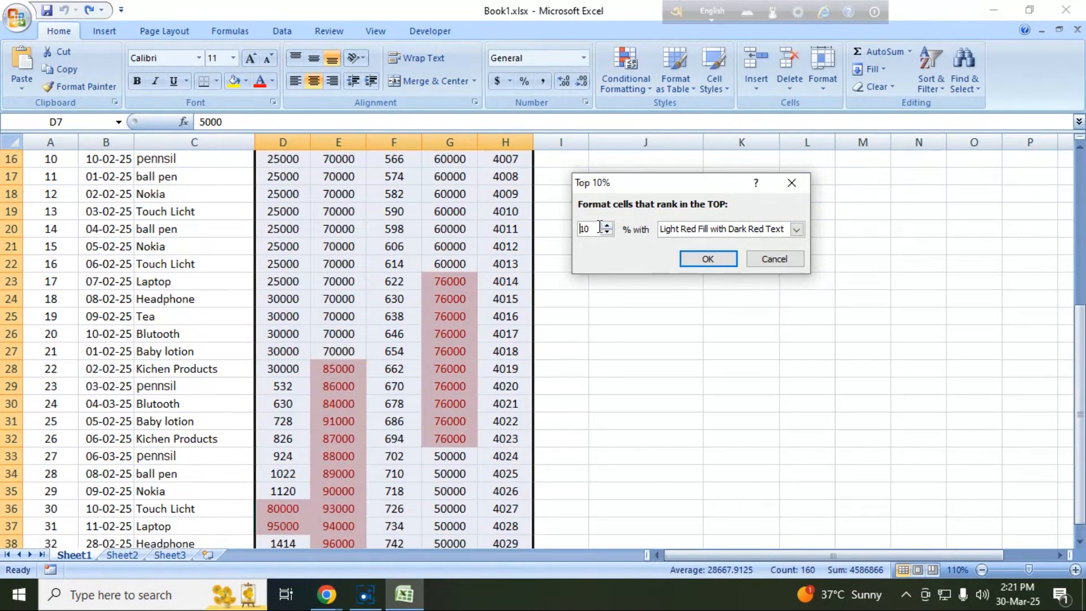
Step: Preview the Top 10% rule at 20% across the sales table, and discard the rule
text(20)
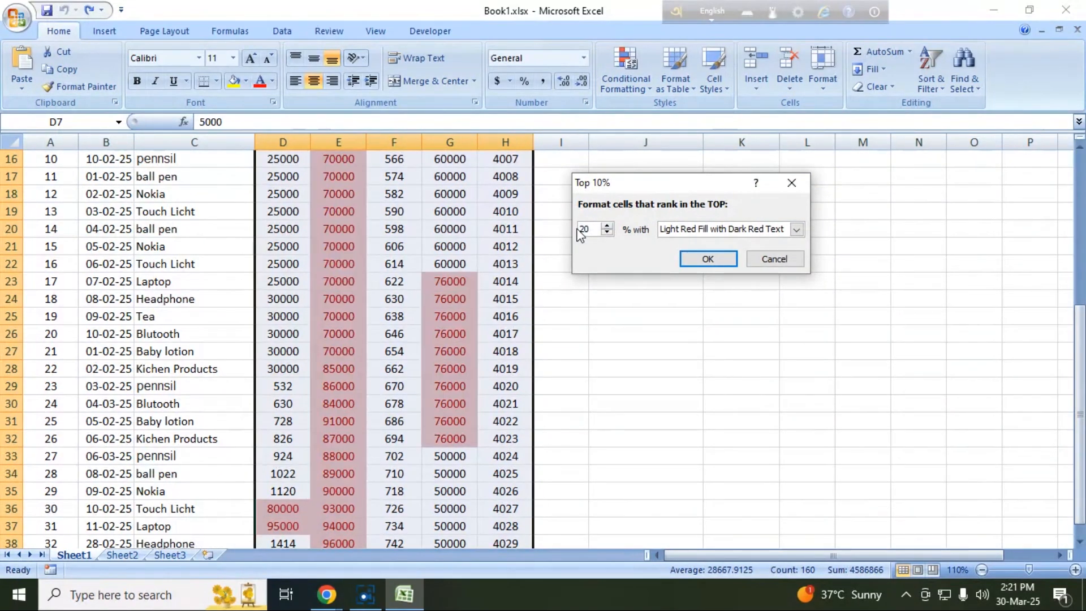
scroll(343, 243, up, 5)
scroll(343, 244, down, 11)
scroll(362, 288, up, 5)
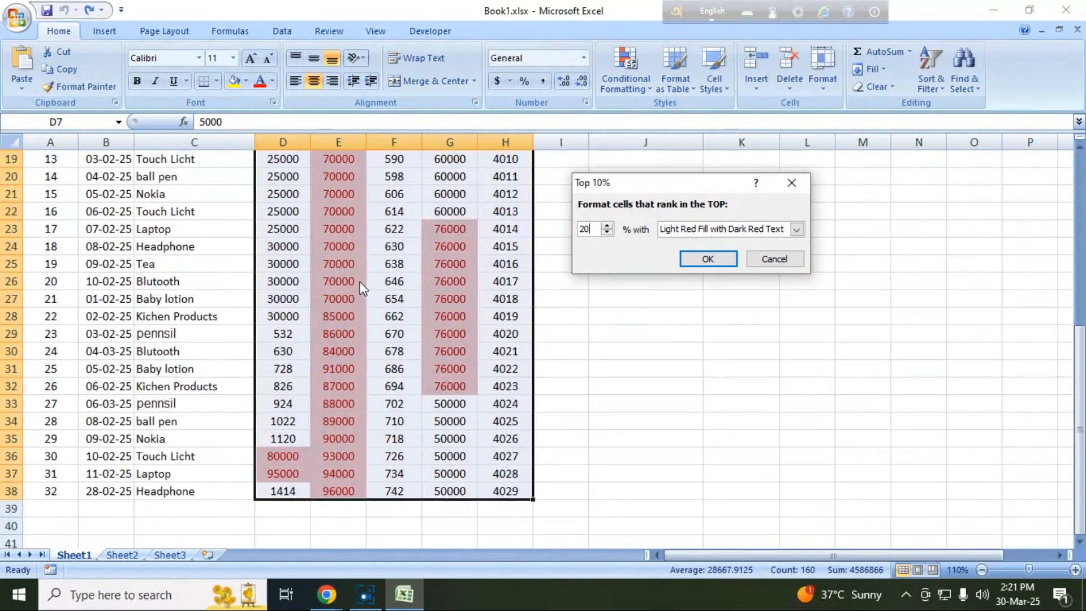
scroll(362, 288, up, 2)
scroll(361, 281, up, 1)
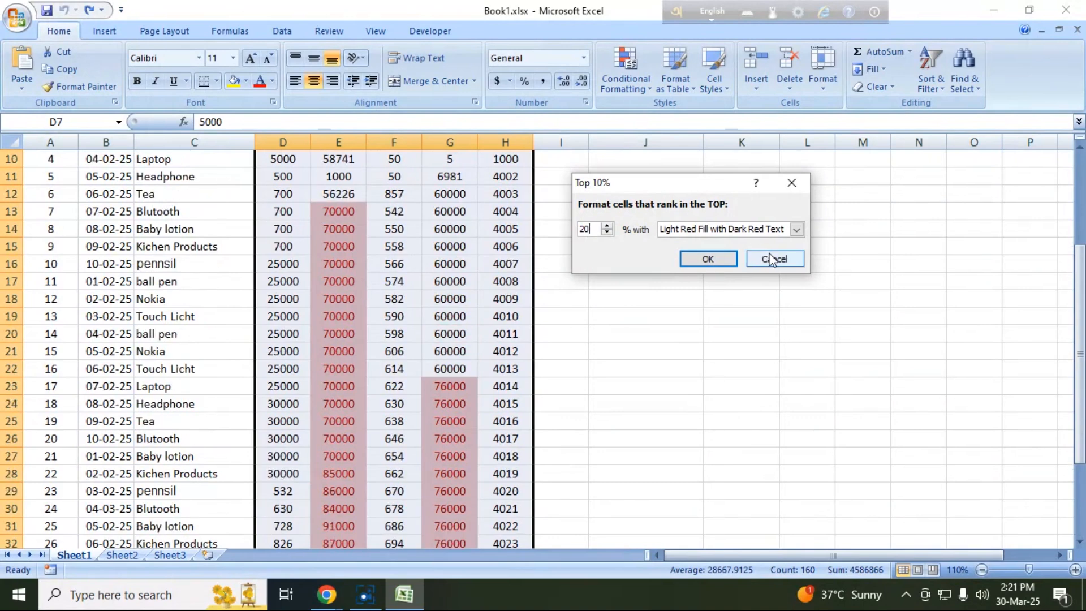
click(770, 257)
Step: Preview a Bottom 10 Items rule on the sales figures with a rank of 50, and discard it
click(651, 89)
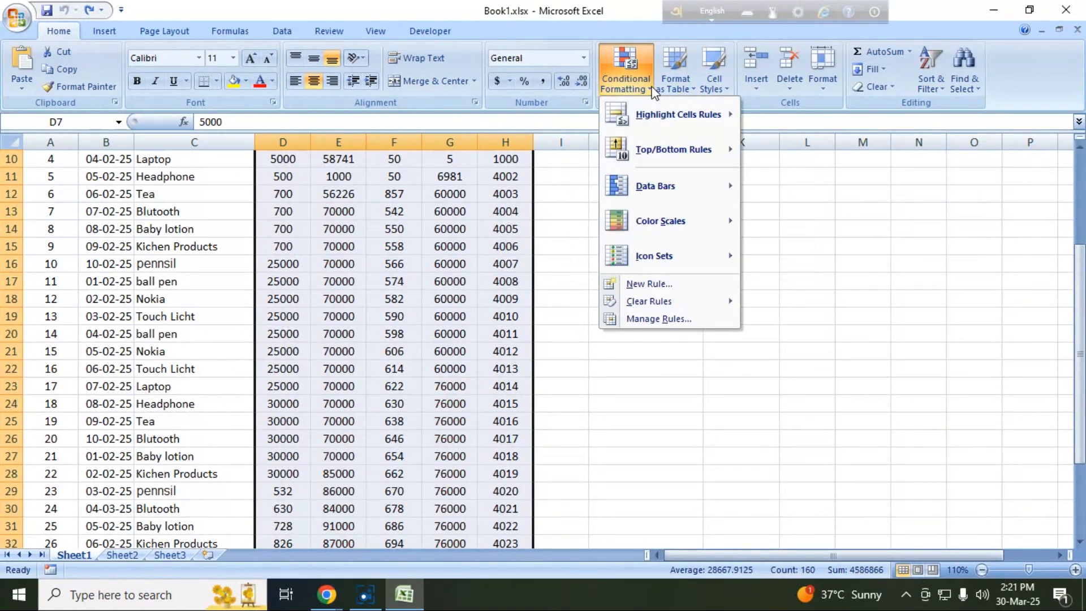
mouse_move(653, 150)
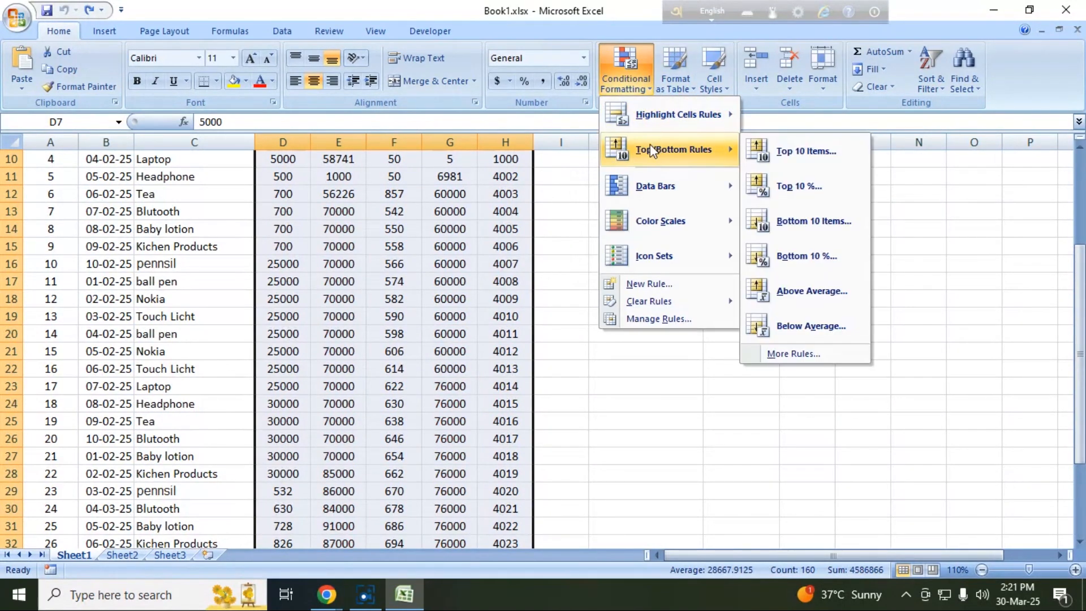
click(821, 222)
scroll(397, 246, up, 3)
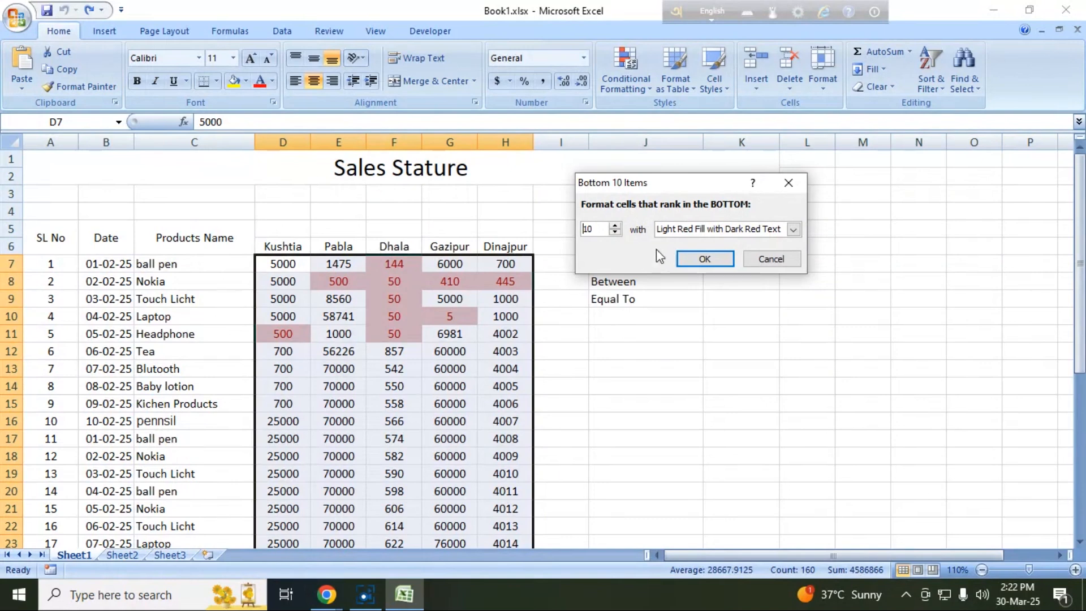
double_click(588, 229)
text(50)
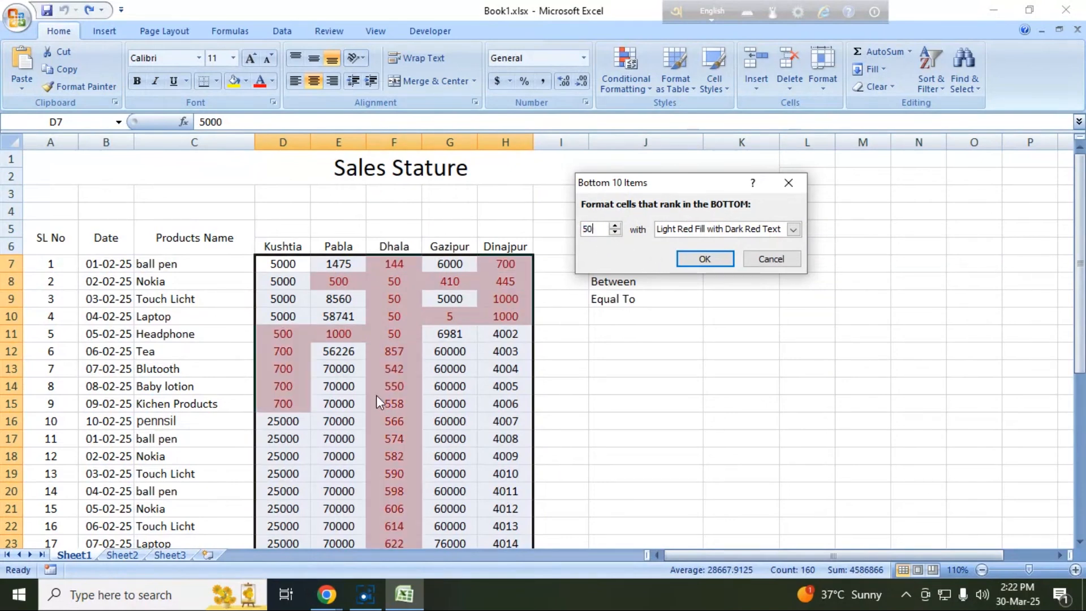
scroll(375, 395, down, 4)
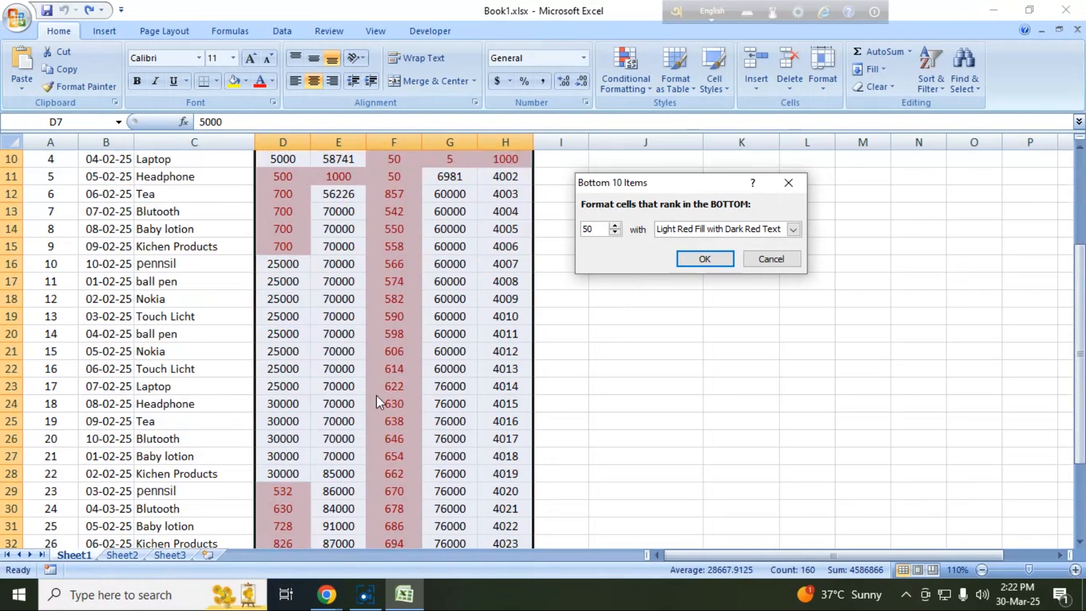
click(764, 265)
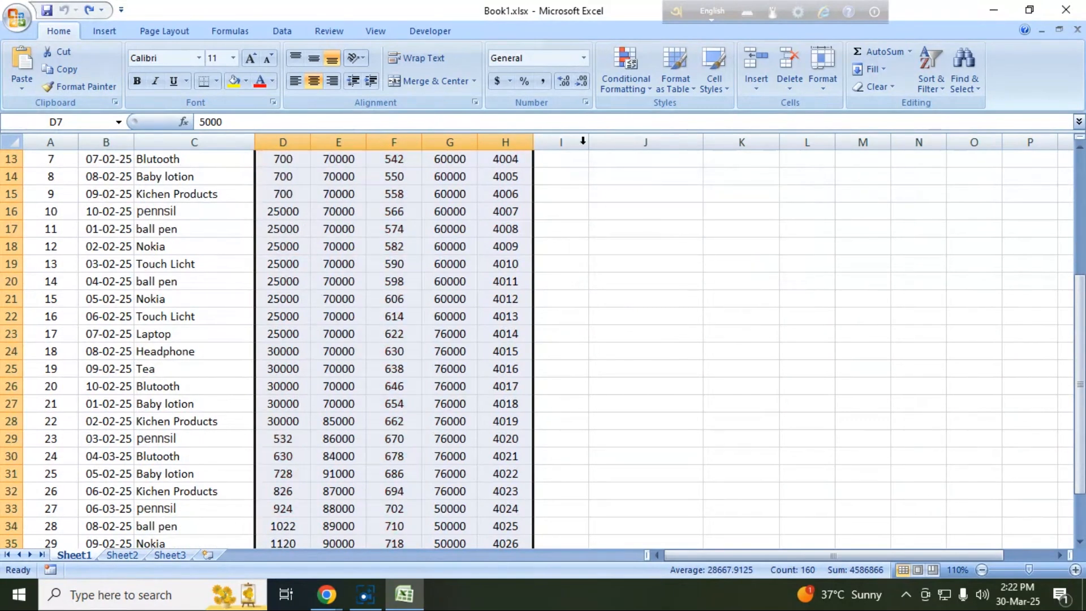
Step: Preview an Above Average rule on the sales figures with Light Red Fill with Dark Red Text, and discard it
click(646, 83)
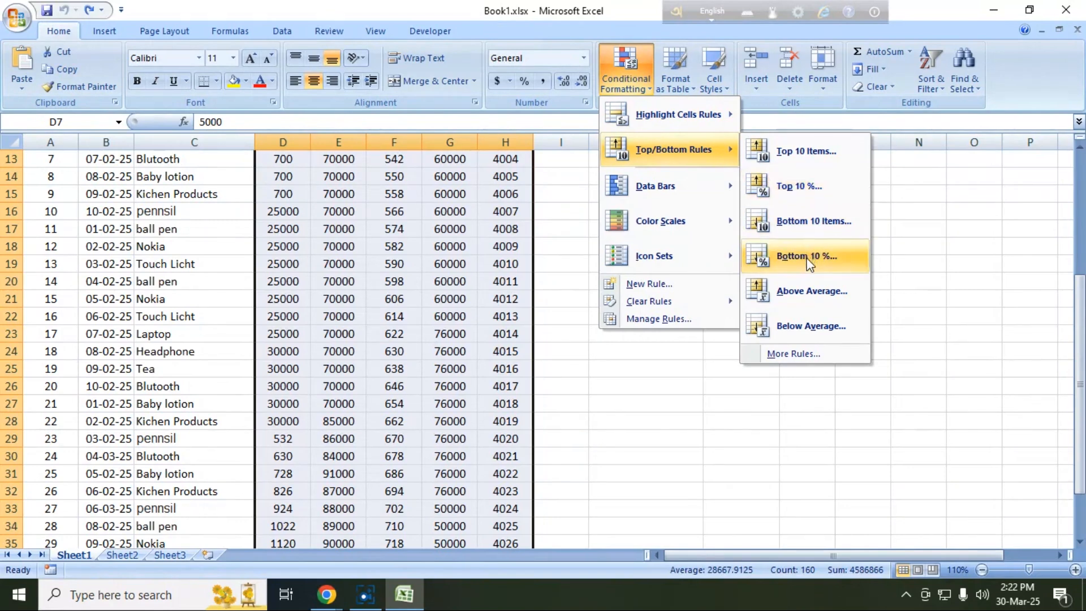
click(806, 293)
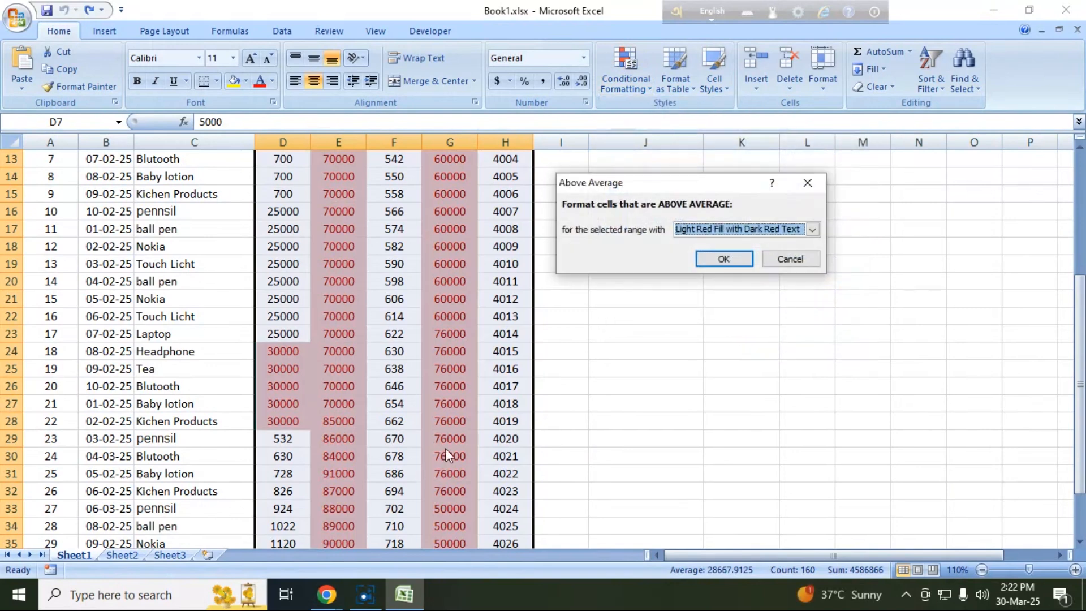
scroll(350, 273, up, 2)
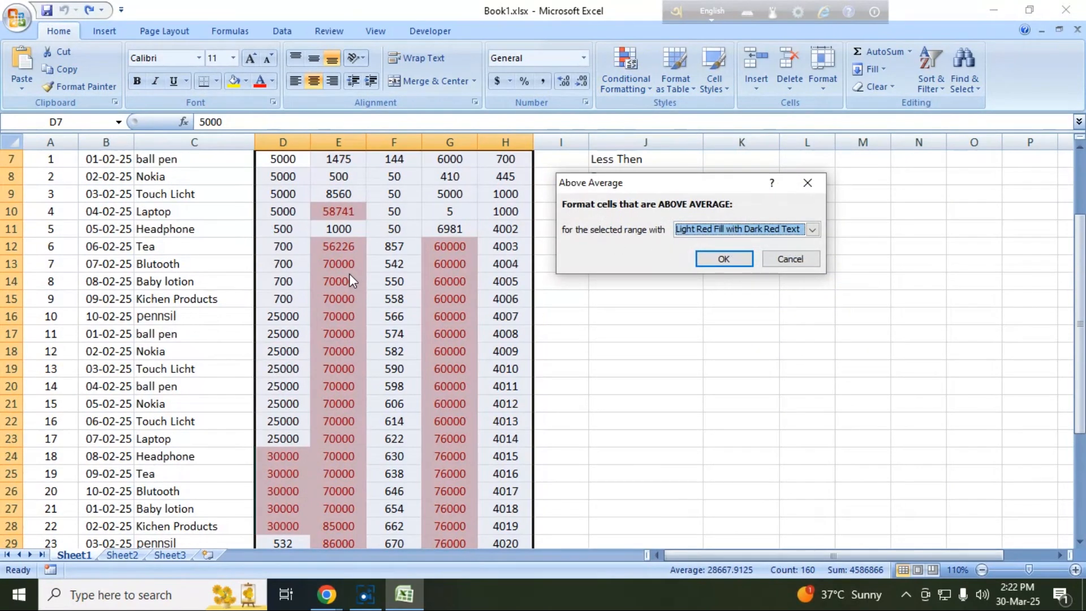
scroll(349, 274, down, 4)
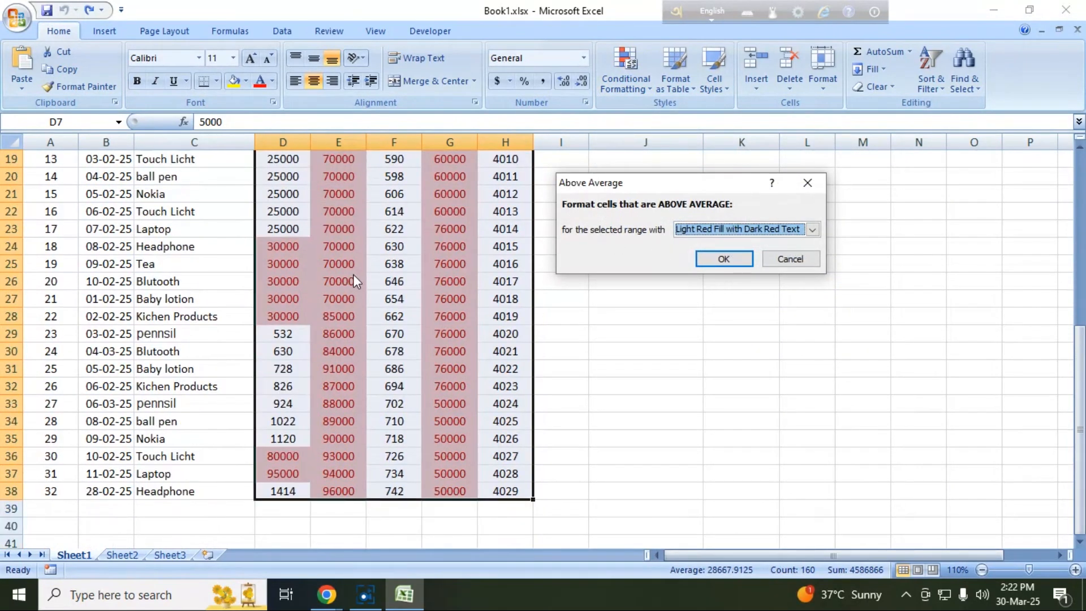
click(790, 259)
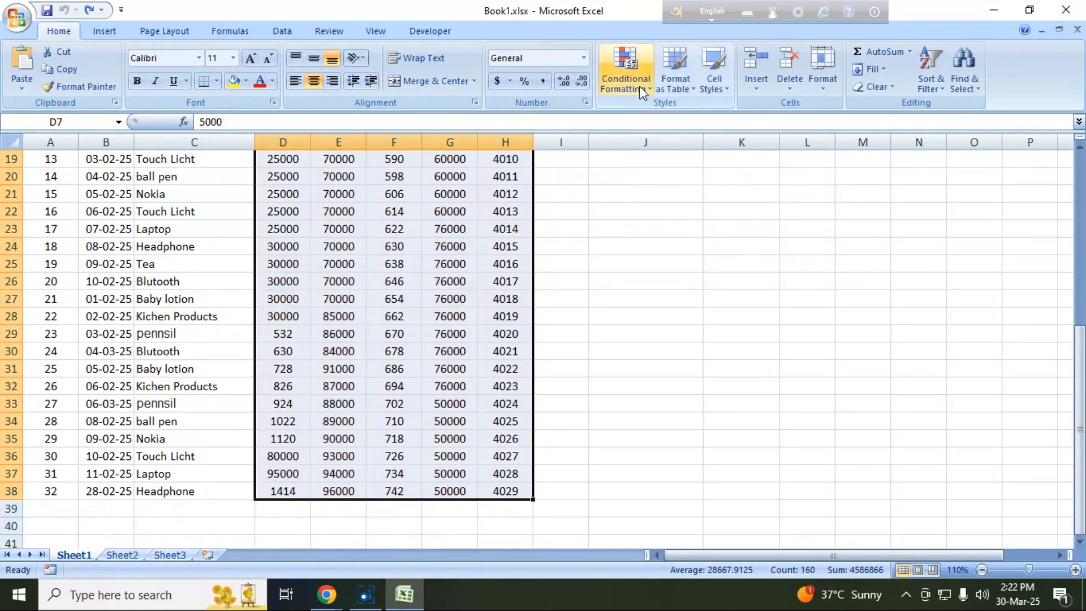
Step: Preview a Below Average rule on the sales figures with Light Red Fill with Dark Red Text, and discard it
click(646, 90)
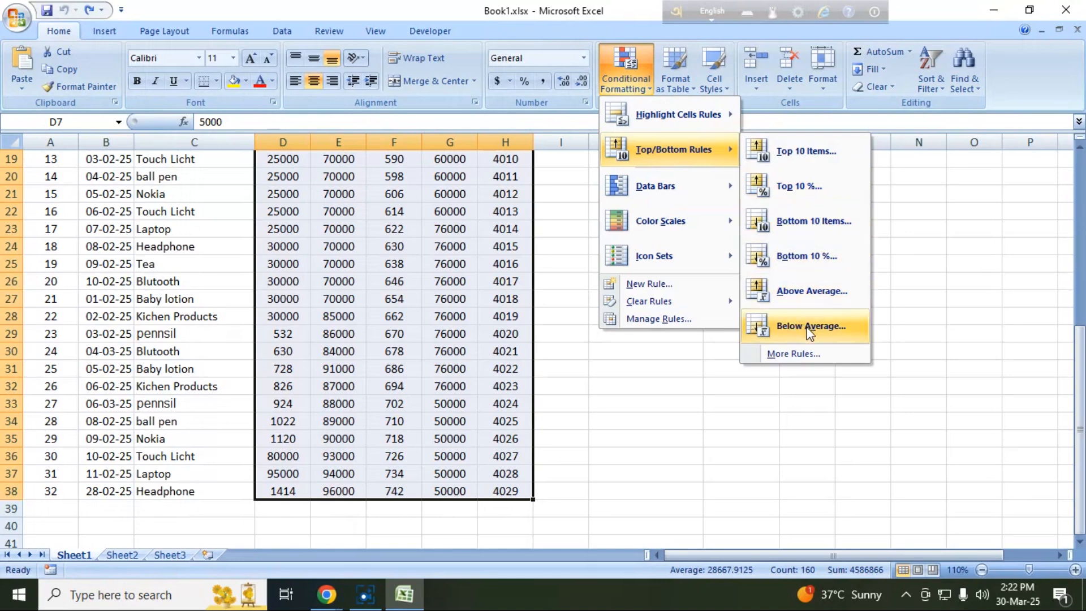
click(807, 327)
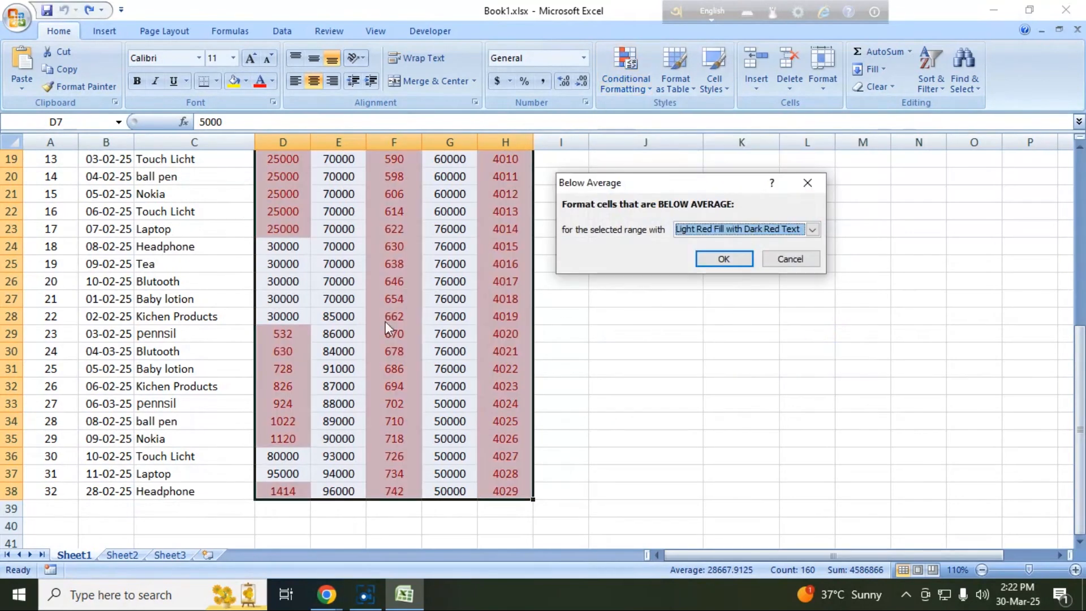
scroll(339, 358, up, 1)
scroll(417, 227, up, 5)
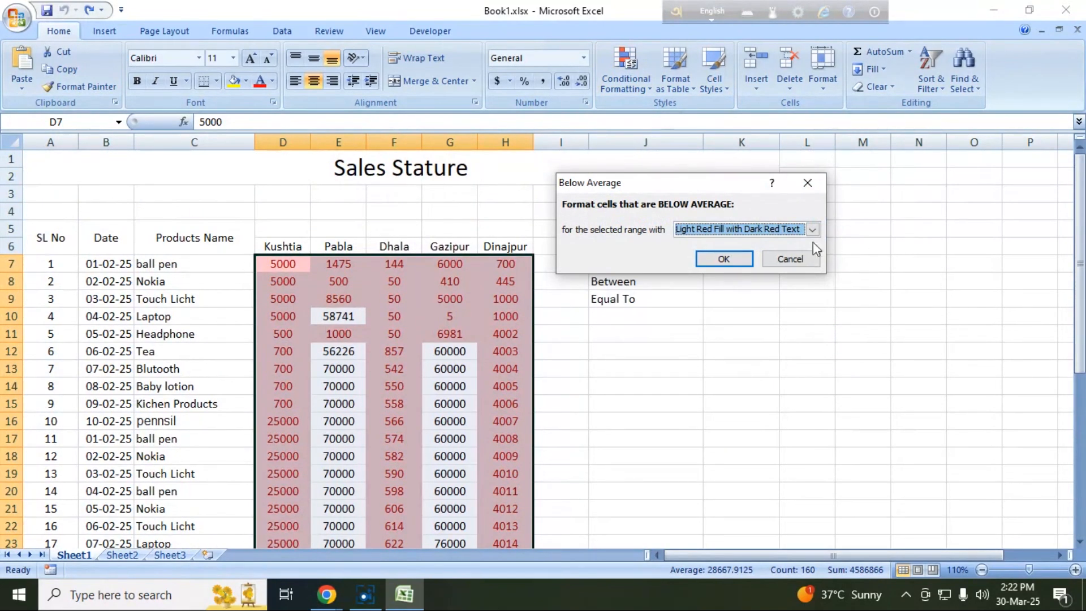
click(786, 259)
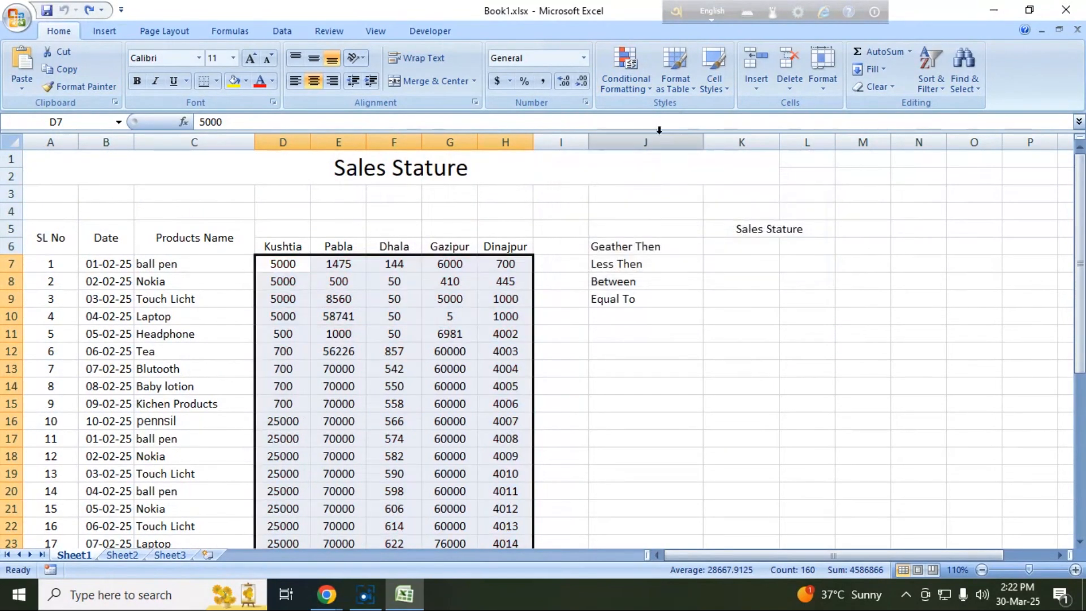
click(650, 89)
mouse_move(664, 187)
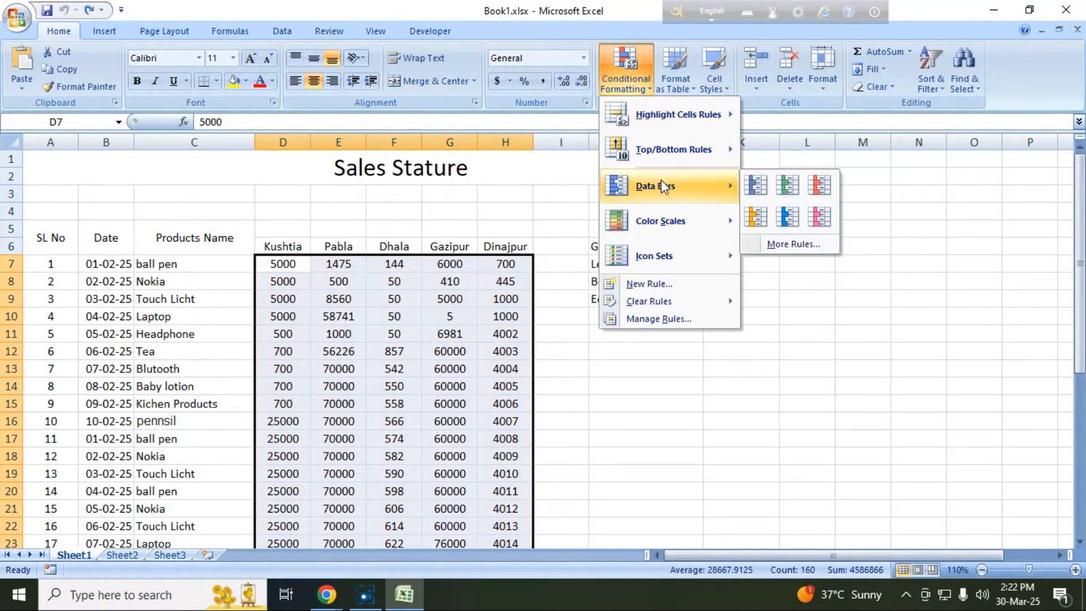
click(750, 468)
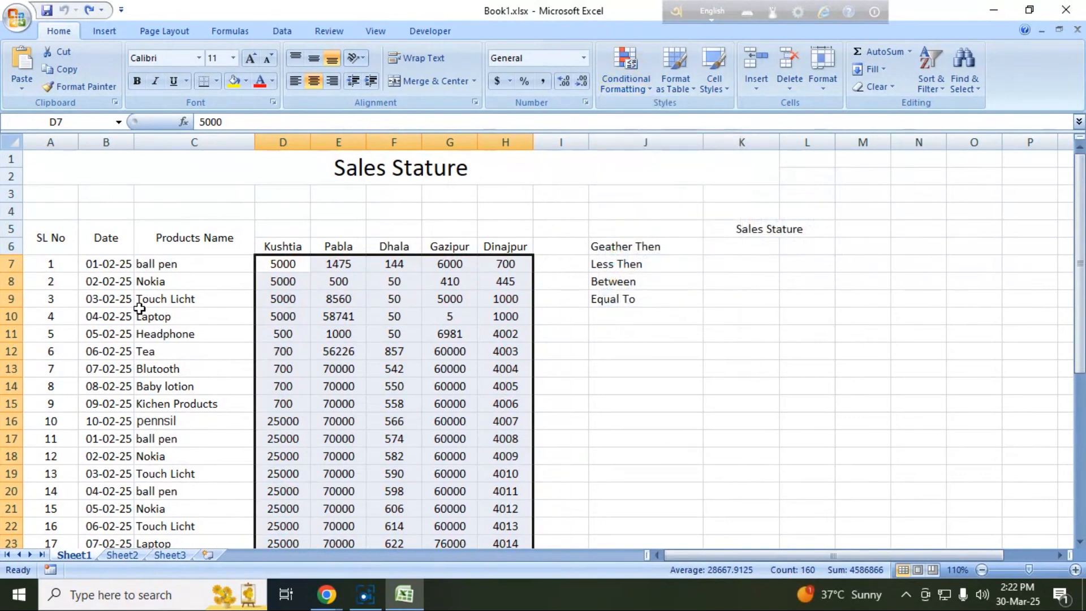
Step: Apply blue data bars to the dates in B7:B38 and check them down the column
drag(107, 269, 116, 490)
scroll(758, 320, up, 3)
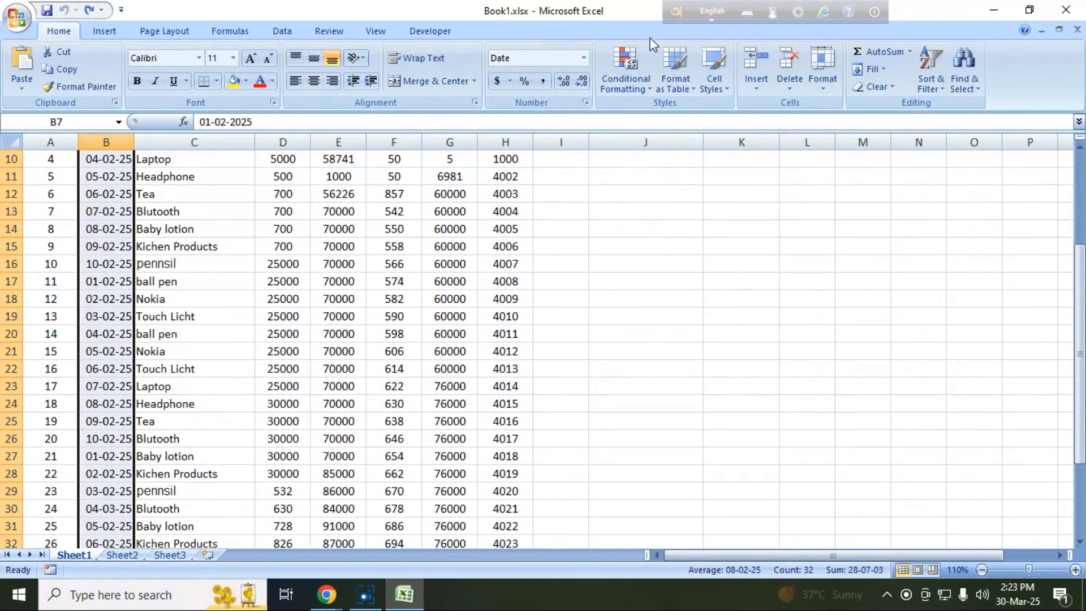
click(625, 73)
mouse_move(666, 198)
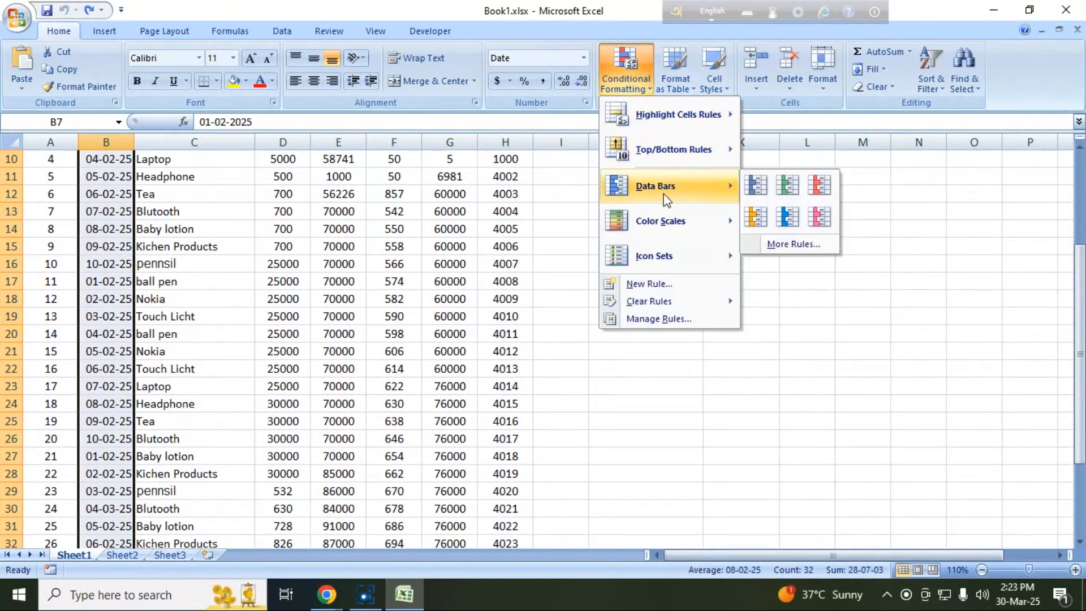
click(756, 187)
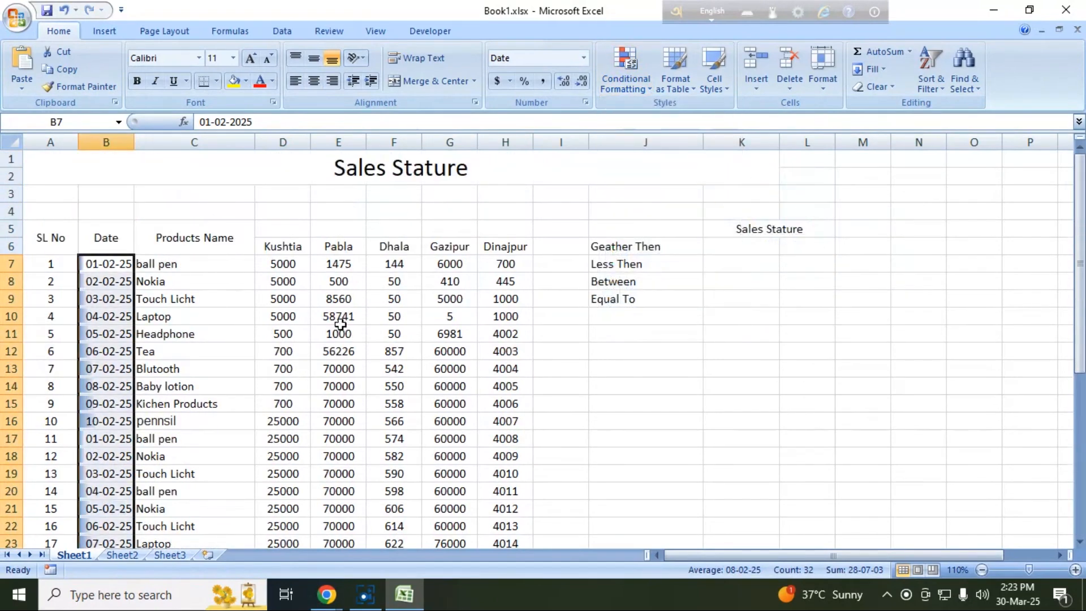
scroll(142, 390, down, 5)
scroll(141, 396, up, 5)
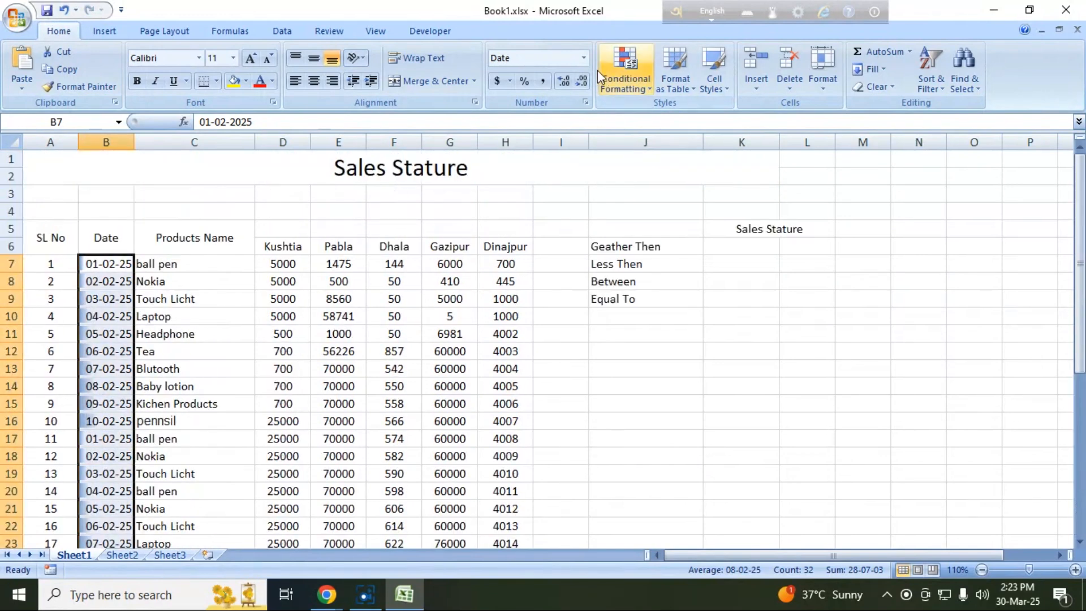
Step: Add a custom data bar rule to the dates with shortest bar type Number, value 0, and a red bar color
click(642, 85)
mouse_move(669, 191)
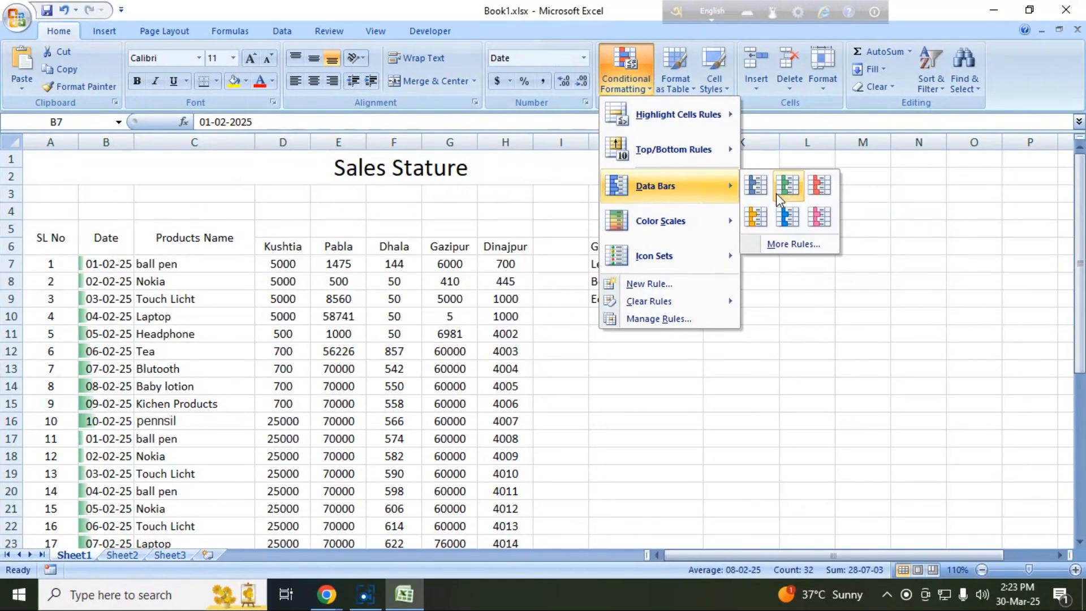
click(799, 244)
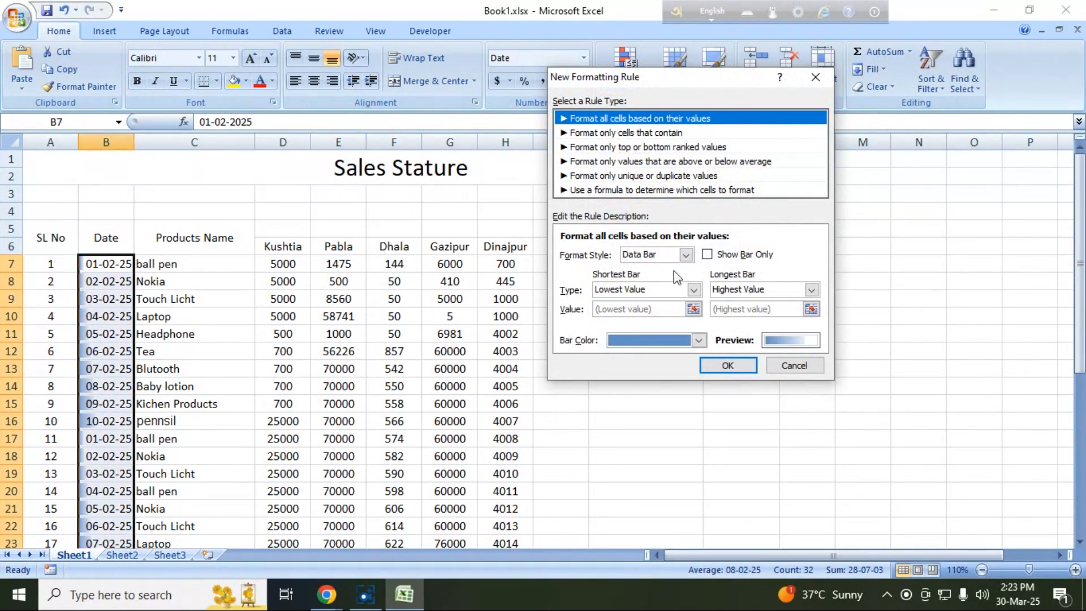
click(693, 290)
click(670, 315)
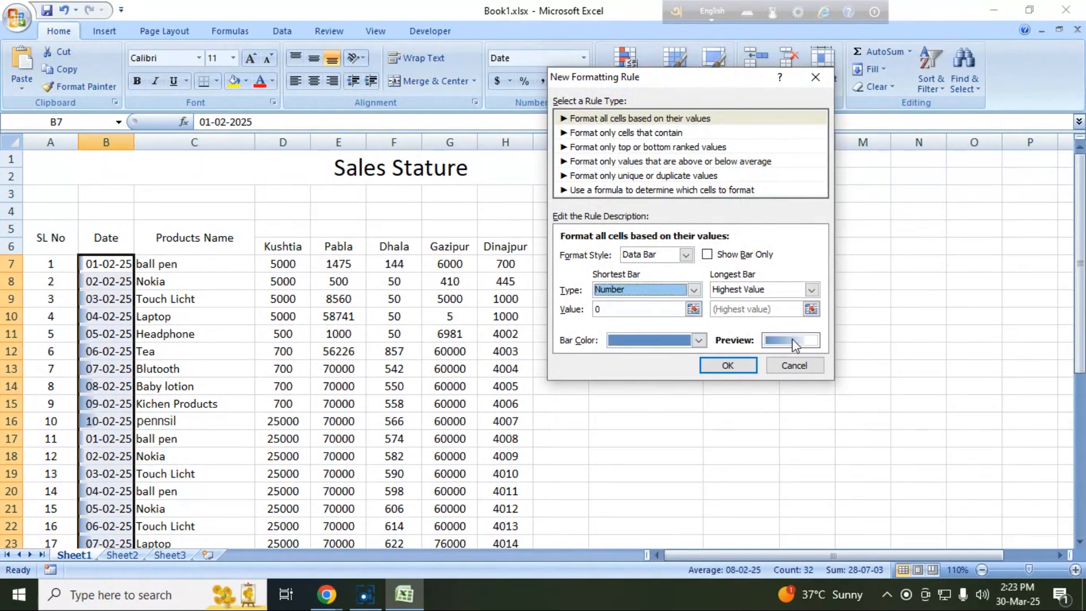
click(699, 340)
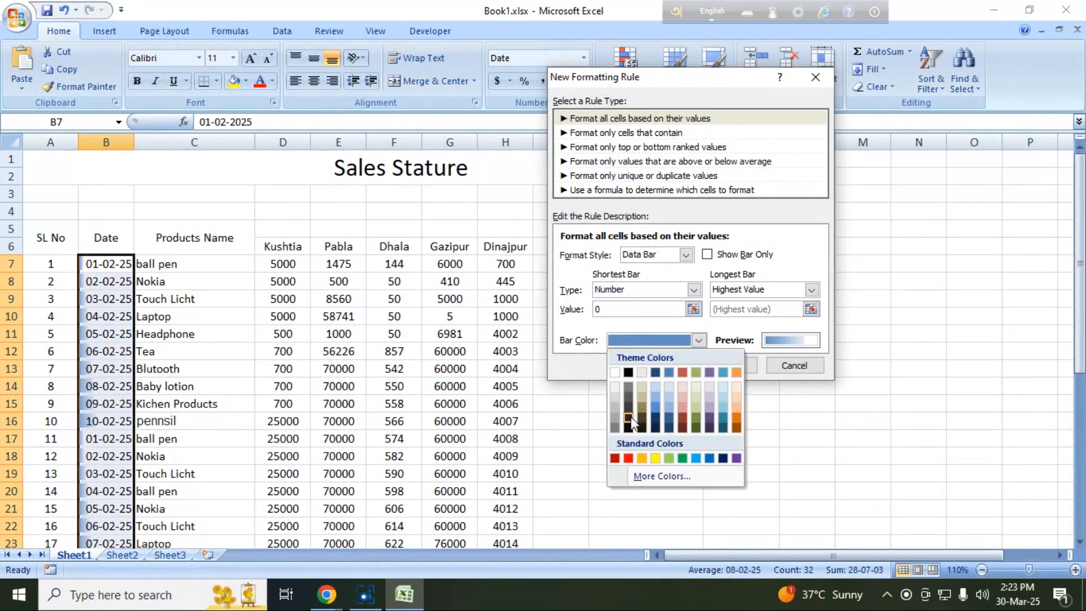
click(628, 457)
click(730, 365)
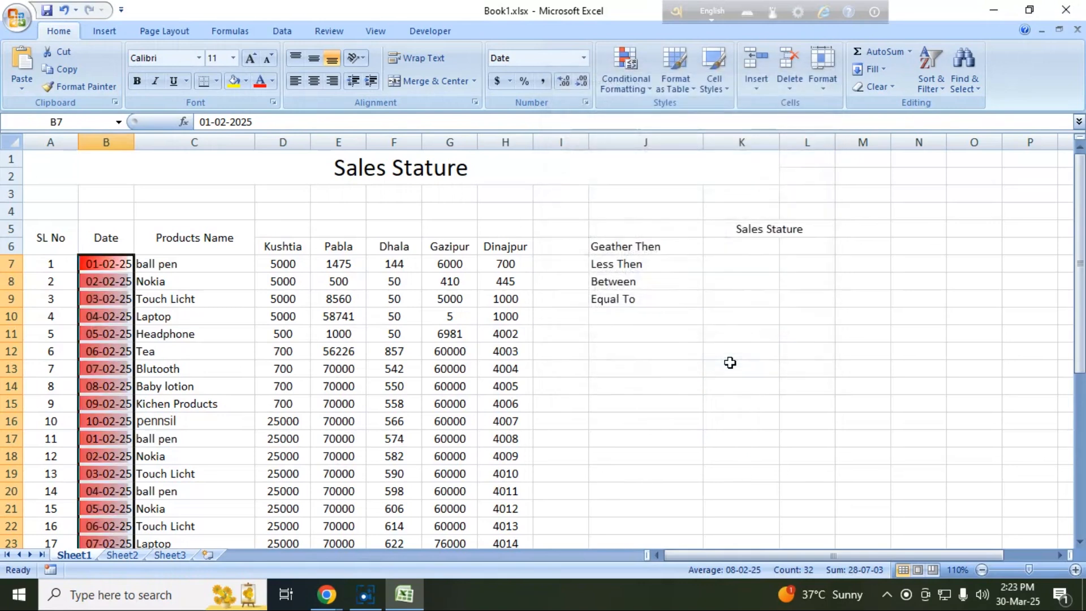
Step: Check the red data bars down the Date column and undo the data bar formatting
scroll(74, 387, down, 10)
scroll(97, 395, up, 10)
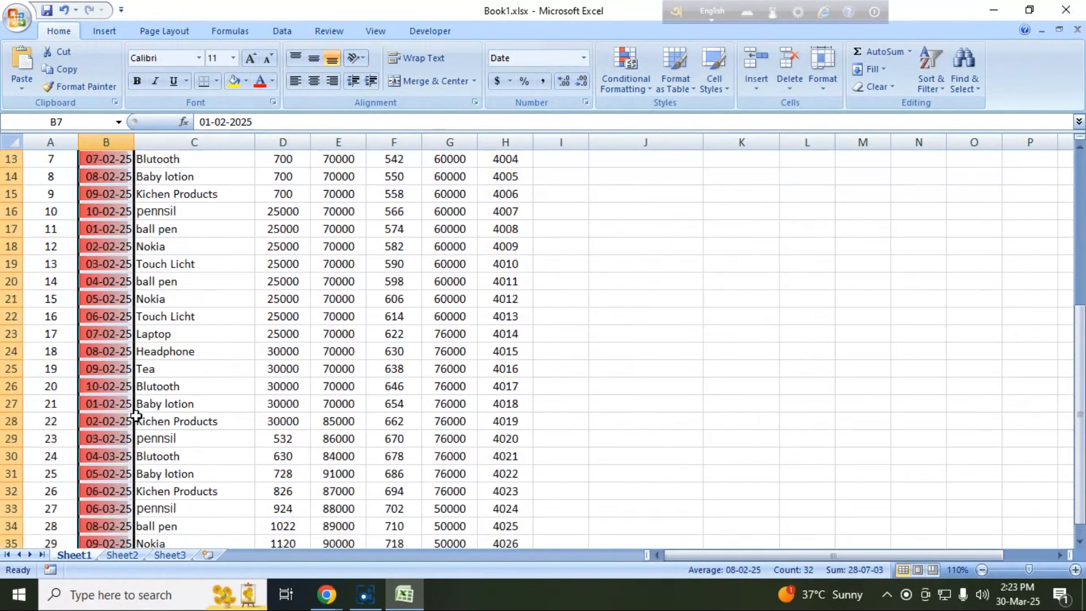
key(ctrl+z)
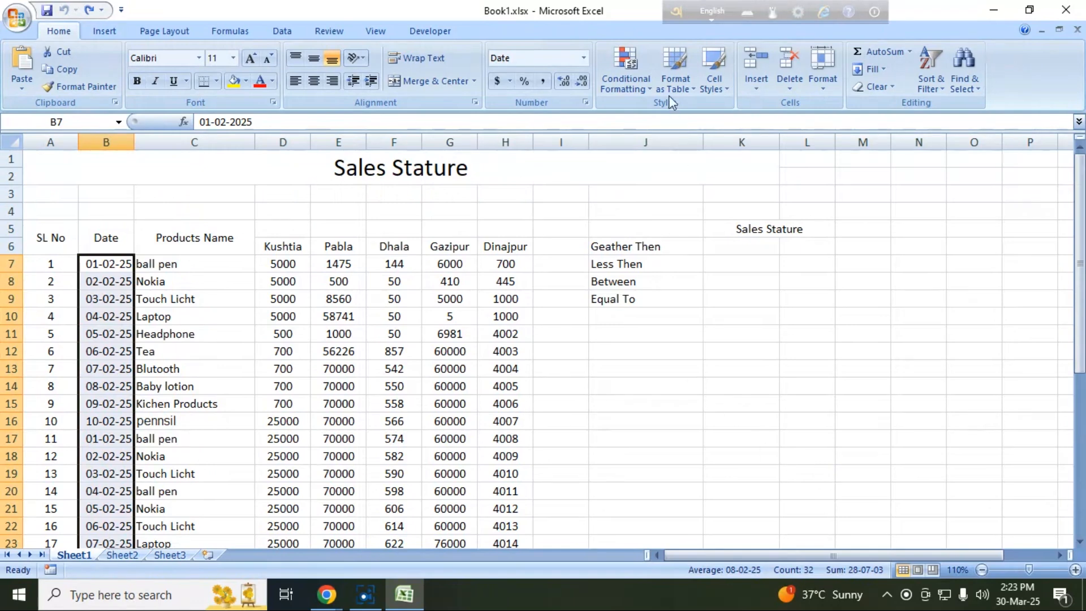
Step: Preview the color scales on the selected dates, and clear the conditional formatting rules from the entire sheet
click(650, 88)
mouse_move(659, 173)
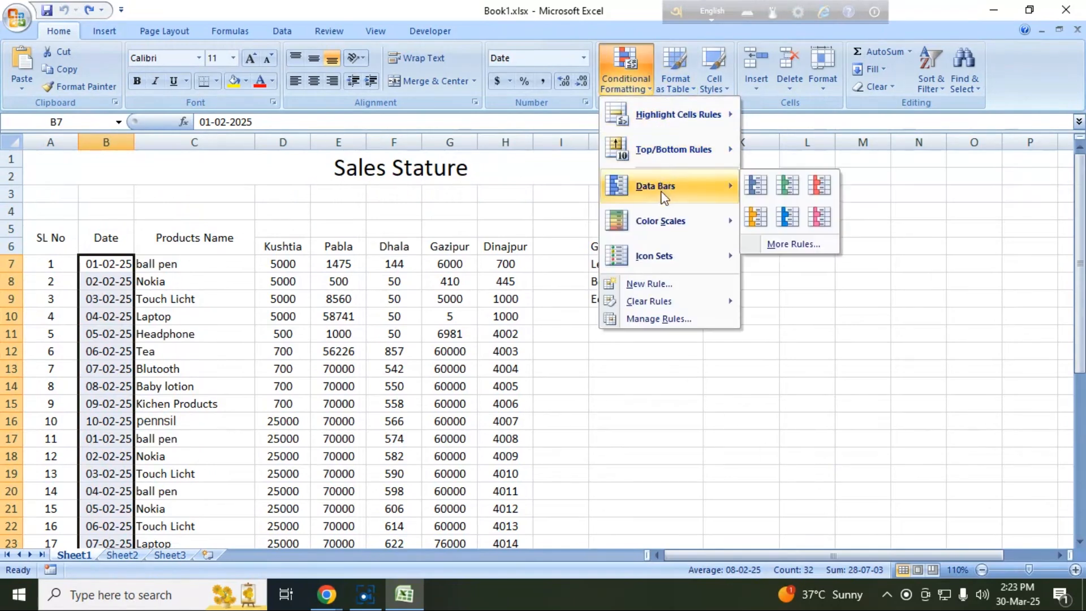
mouse_move(659, 223)
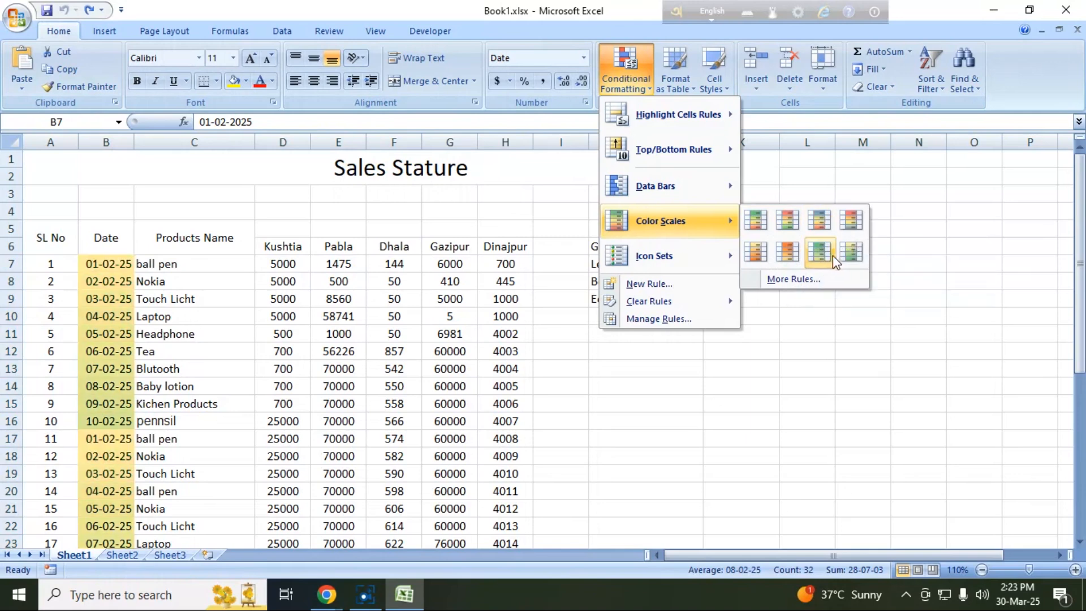
mouse_move(724, 256)
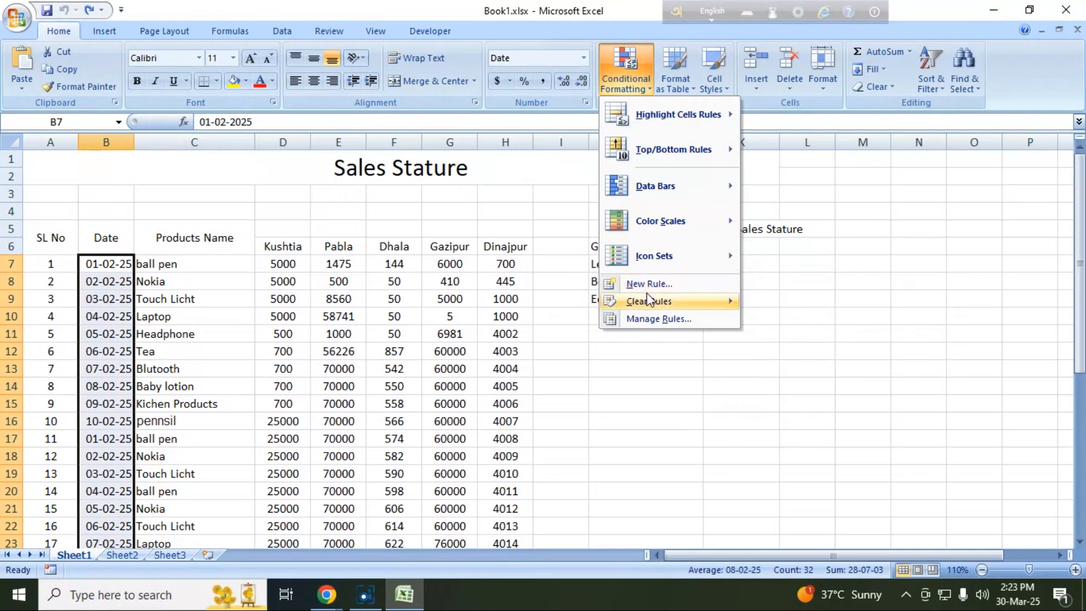
mouse_move(655, 303)
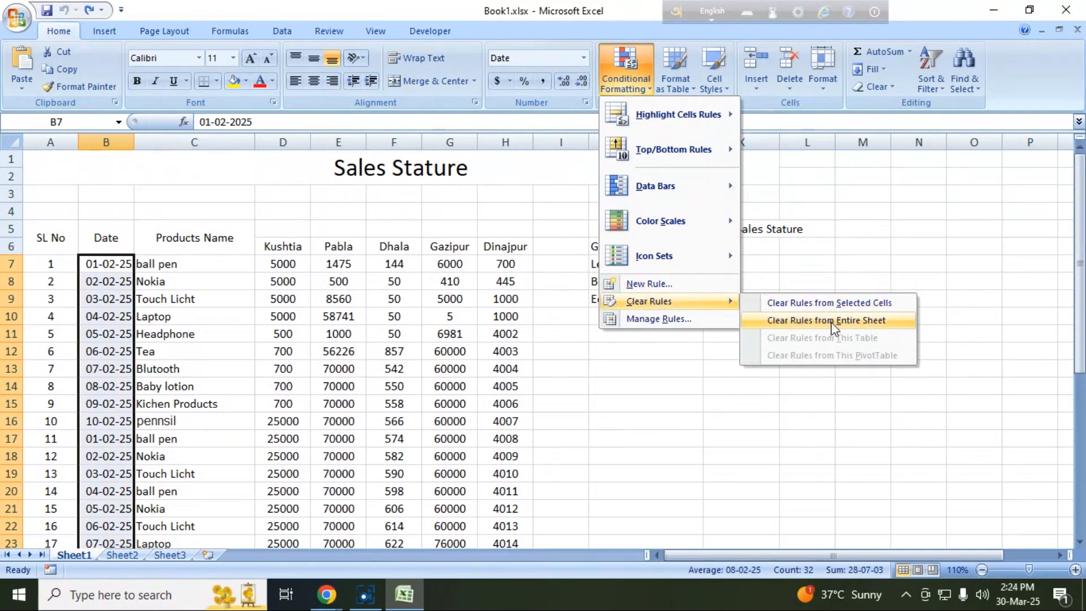
click(848, 322)
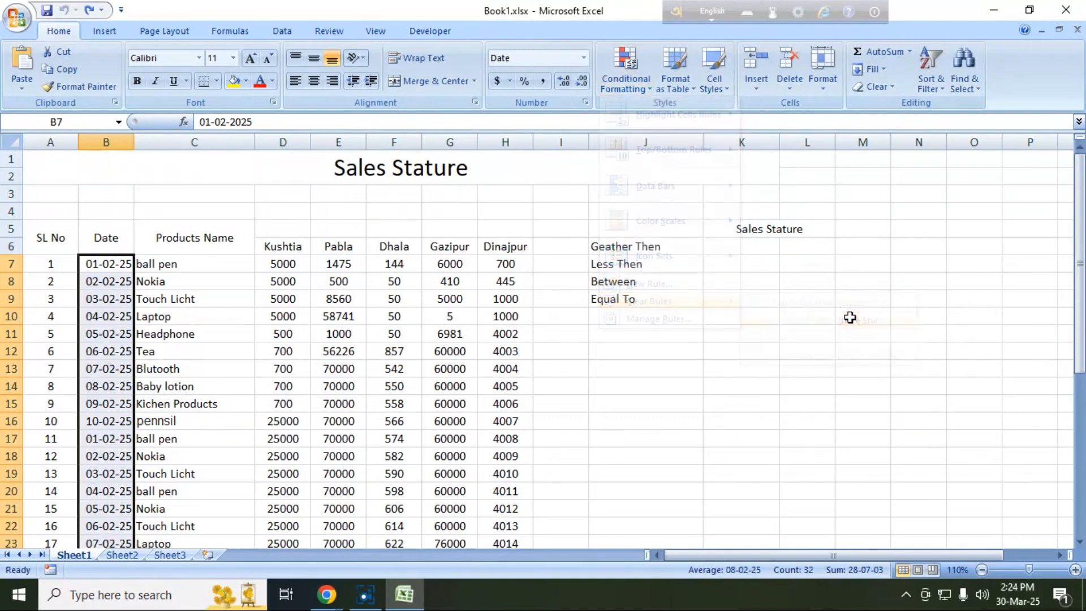
click(769, 476)
Step: Look through the icon sets and check the Conditional Formatting Rules Manager for rules on the current selection
click(649, 78)
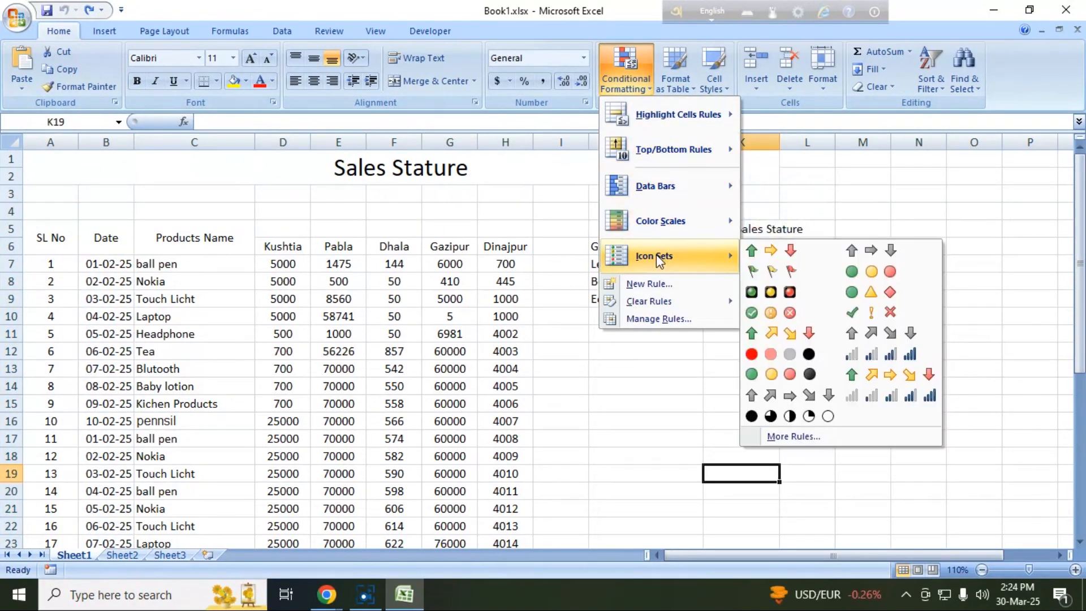
click(659, 319)
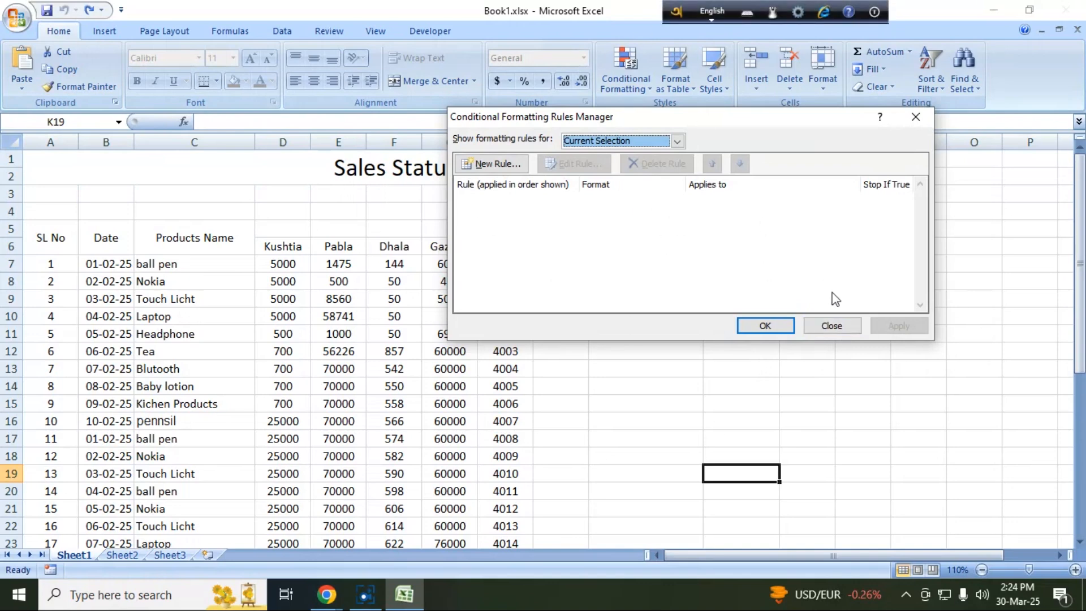
click(824, 330)
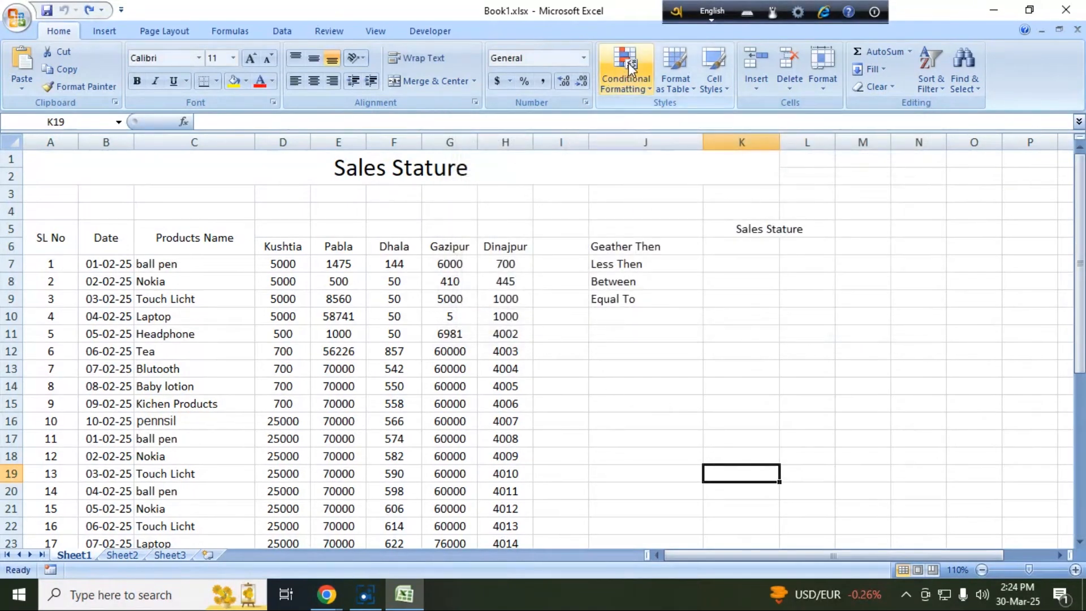
click(627, 63)
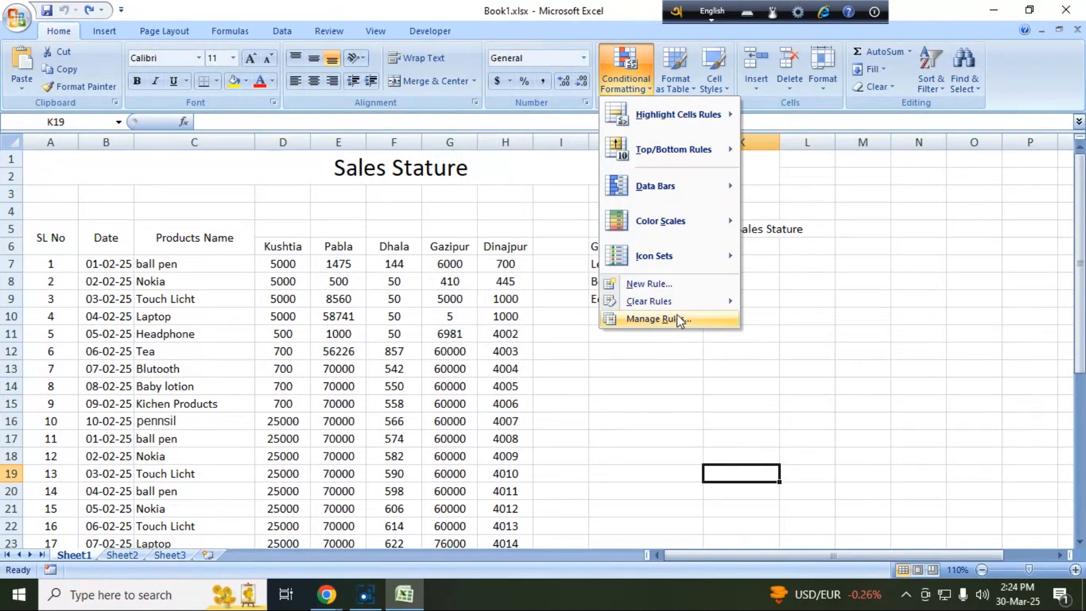